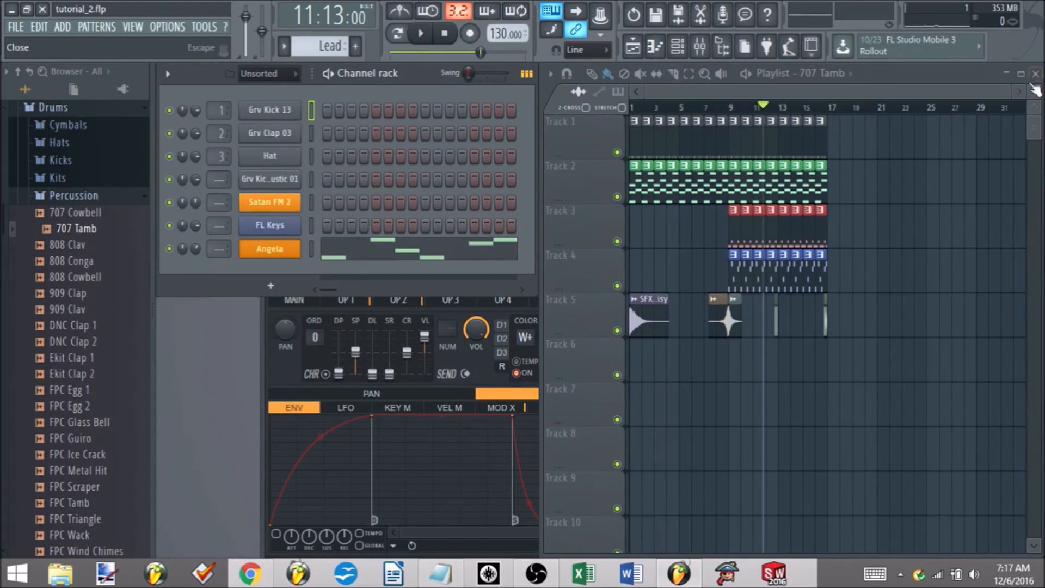
Import the DJ Veaux - Come Find Out (Original Mix) audio file into the playlist and place it at bar 1 of Track 6.
left_click_drag(1034, 94, 1034, 104)
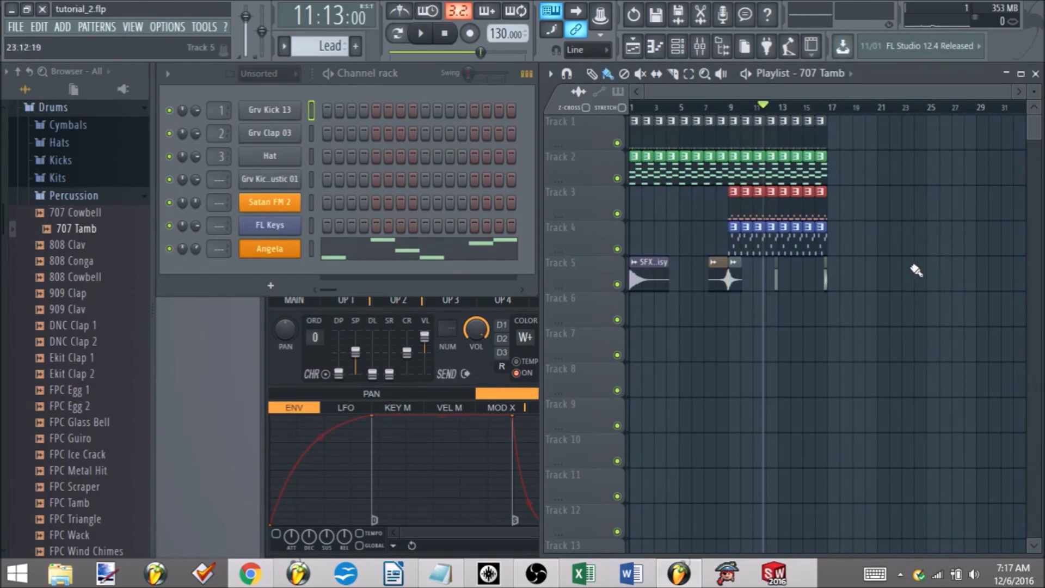
right_click(75, 574)
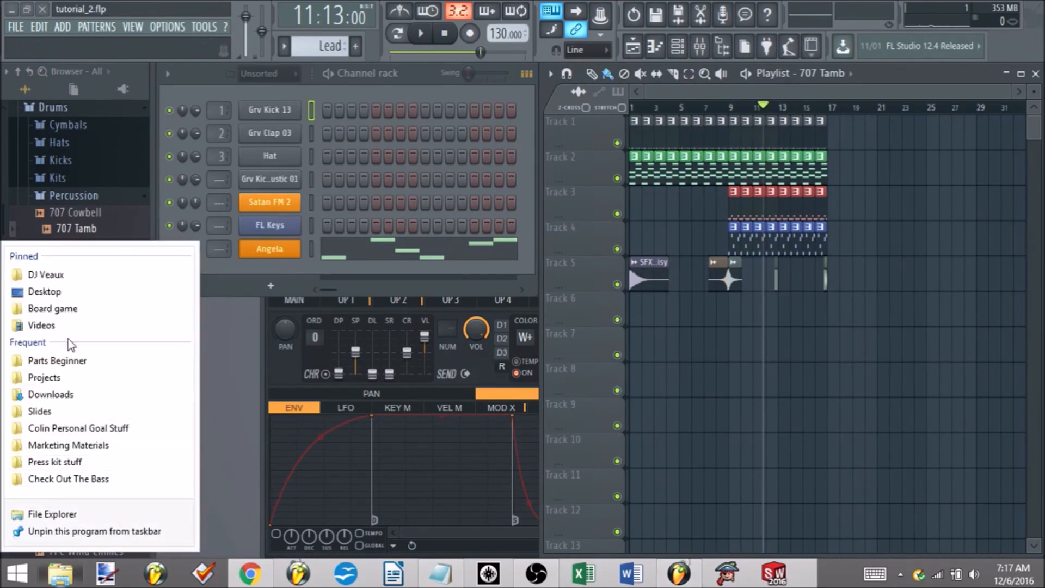
left_click(76, 278)
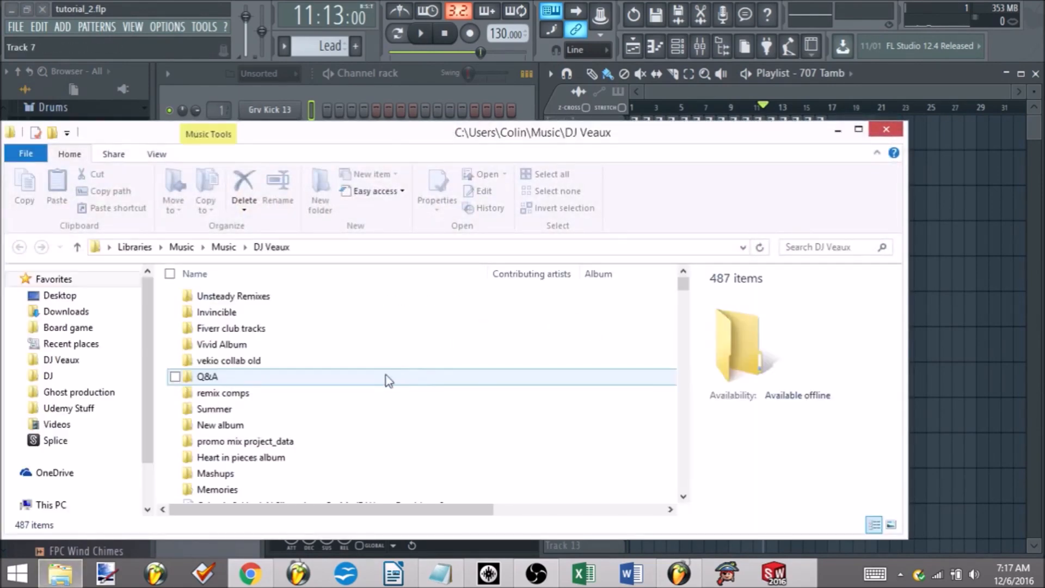
mouse_move(683, 285)
left_mouse_down()
mouse_move(688, 307)
mouse_move(685, 298)
left_mouse_up()
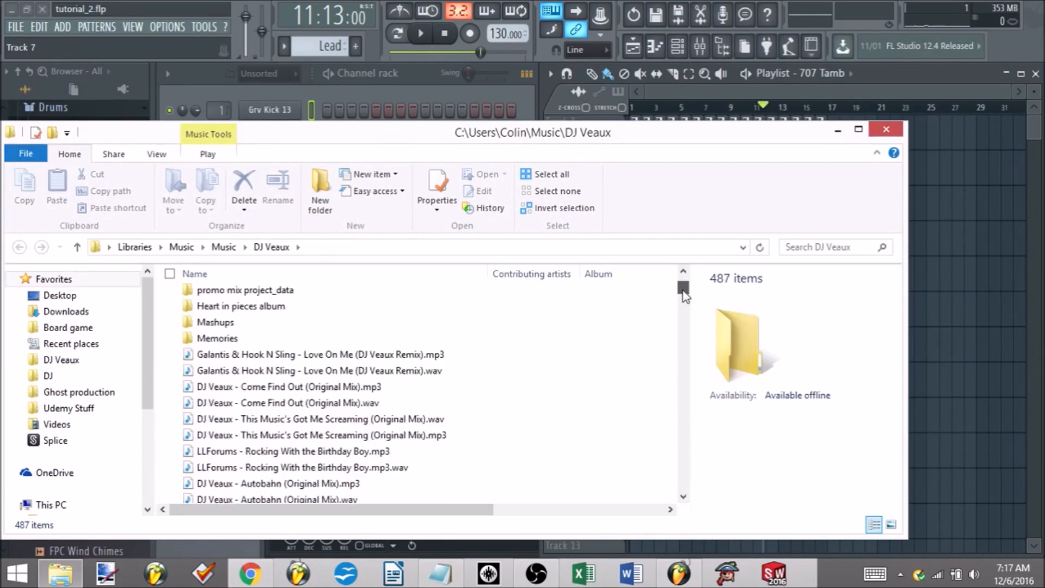
left_click_drag(340, 373, 941, 265)
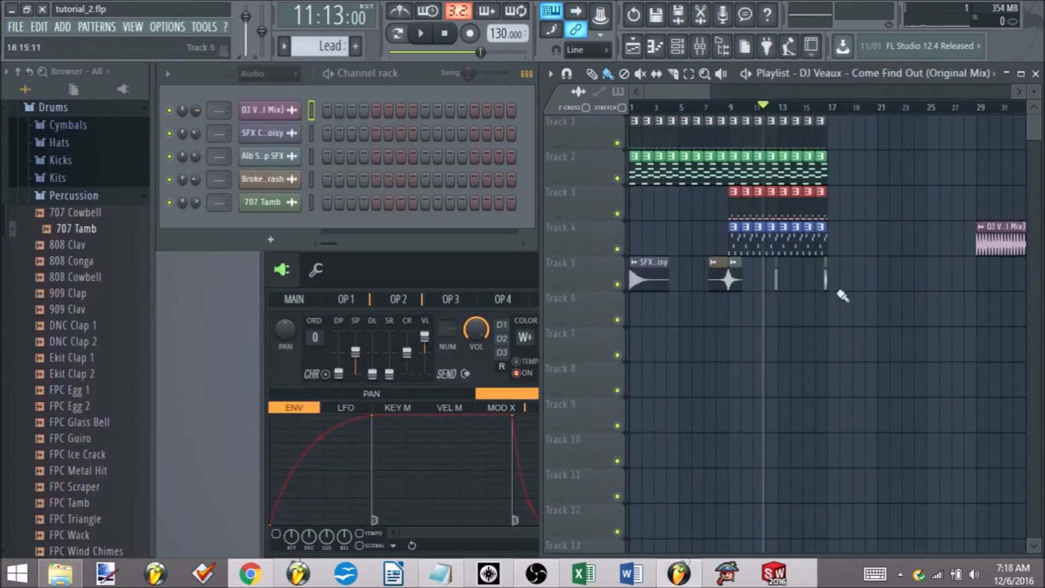
left_click_drag(850, 252, 731, 297)
Delete all the pattern and effect clips on Tracks 1 to 5, leaving only the imported song.
scroll(630, 320, "up", 13)
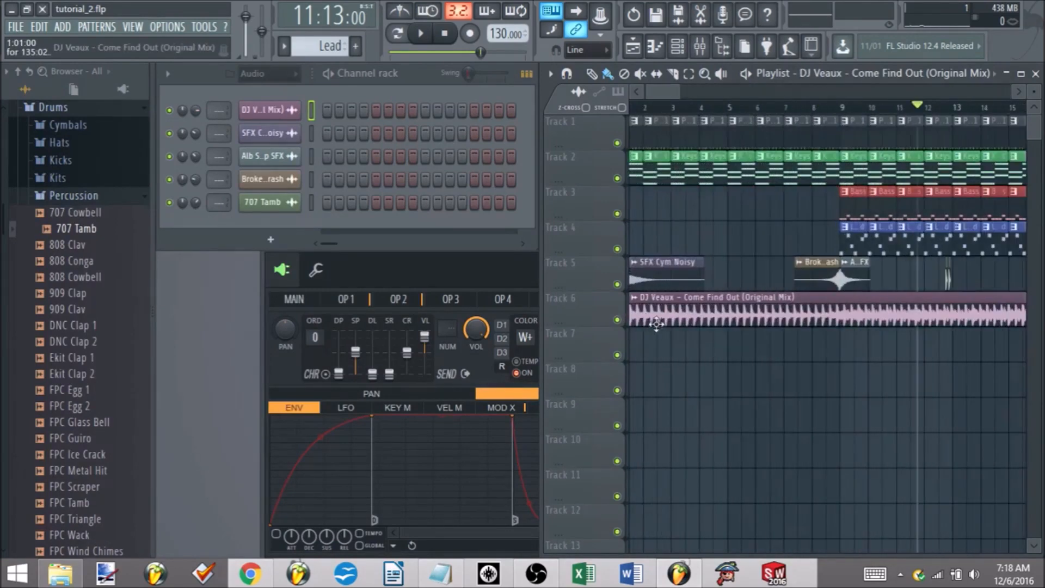
scroll(652, 321, "down", 12)
scroll(568, 293, "up", 6)
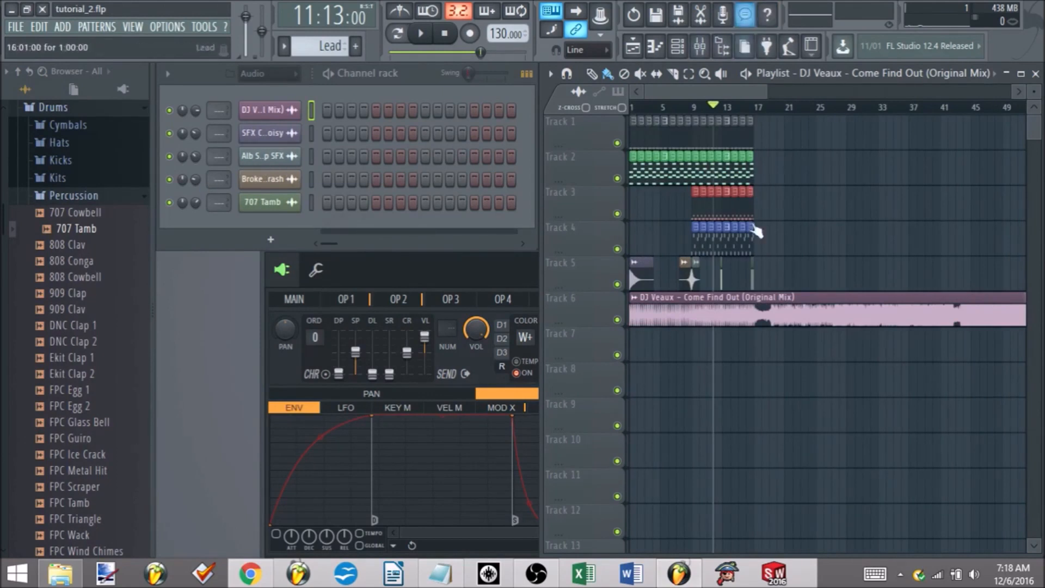
left_click_drag(792, 290, 610, 116)
key("Delete")
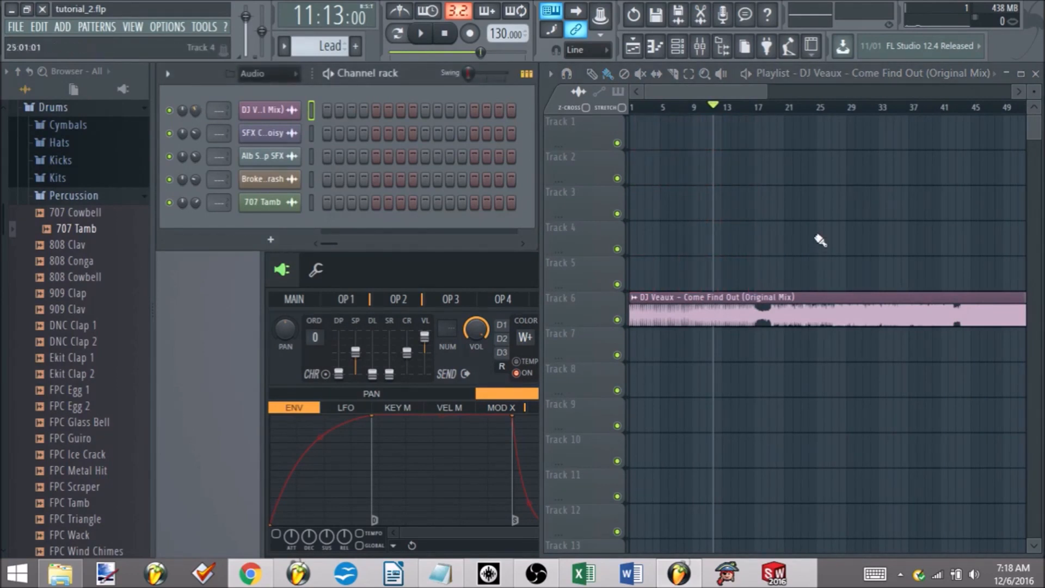
Examine the imported song's waveform on Track 6, from the full arrangement down to the opening bars.
left_click_drag(767, 94, 1040, 169)
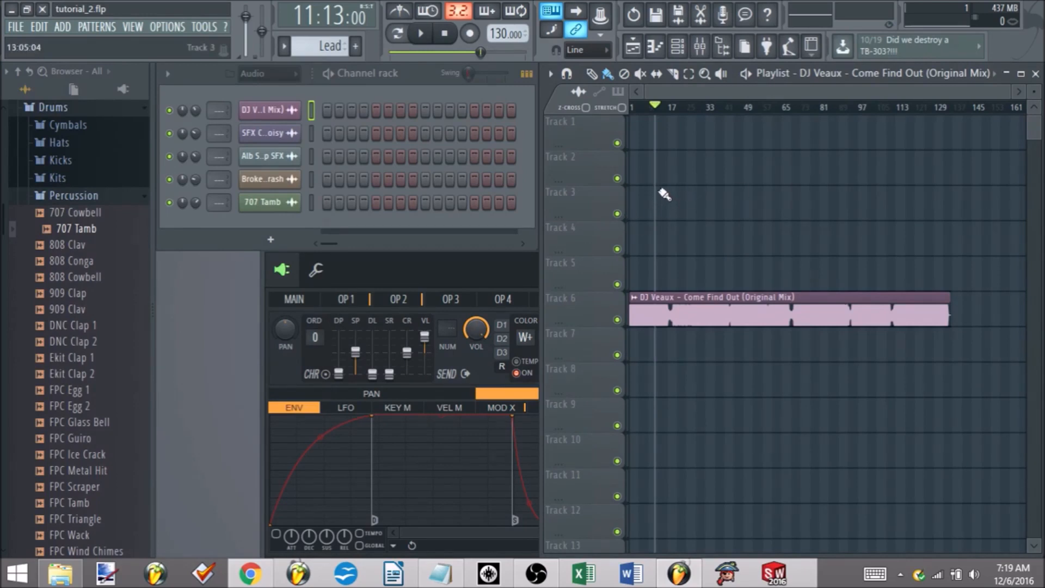
scroll(627, 220, "up", 4)
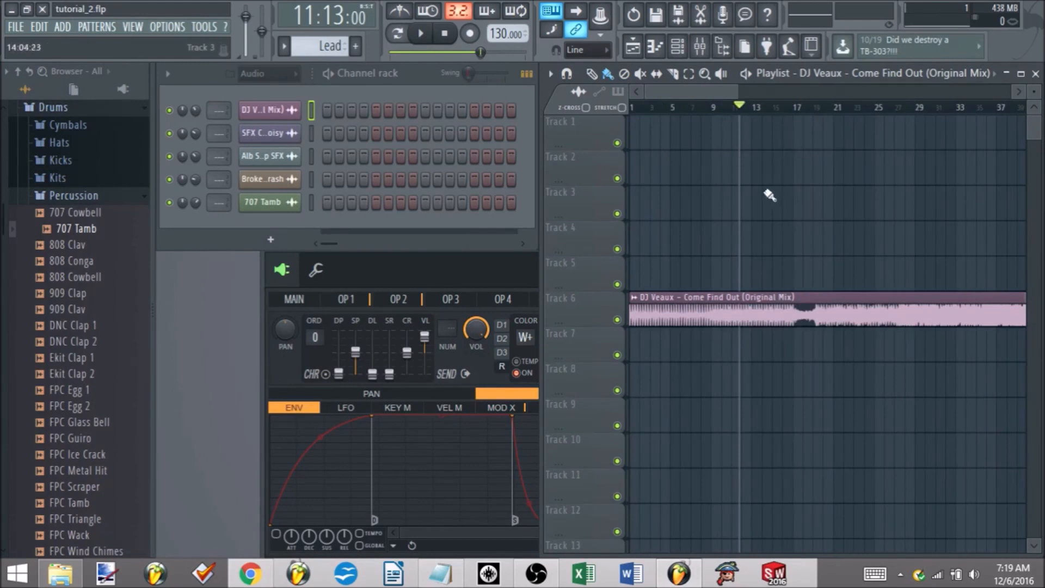
left_click(197, 111)
left_click_drag(736, 88, 1012, 91)
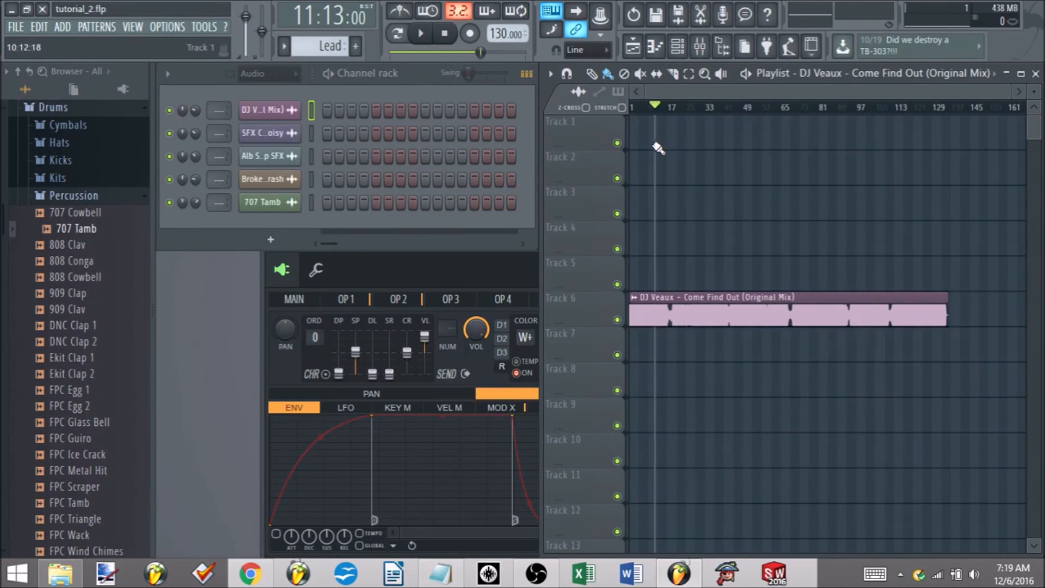
scroll(622, 194, "up", 5)
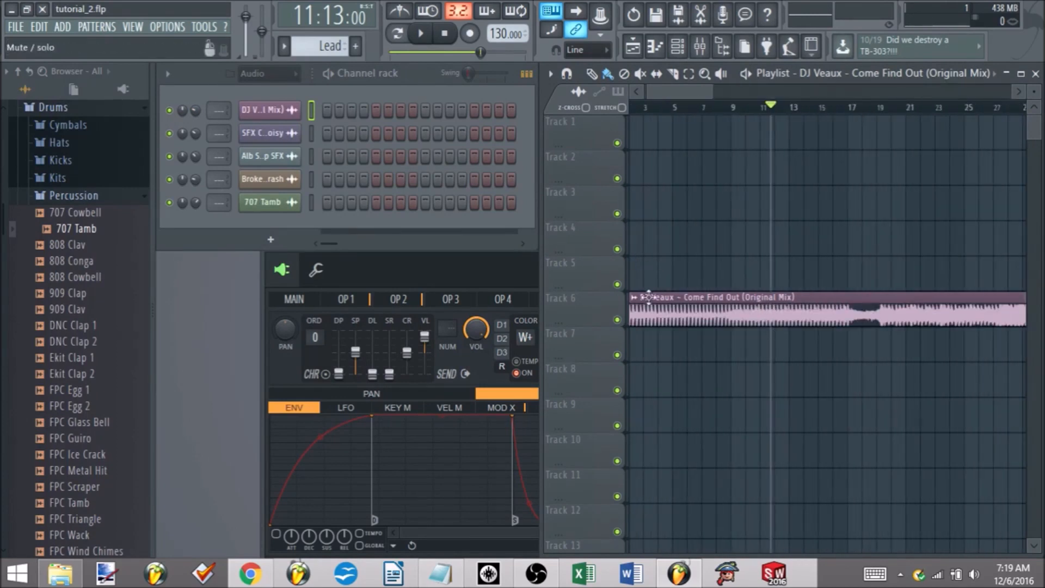
scroll(645, 272, "up", 3)
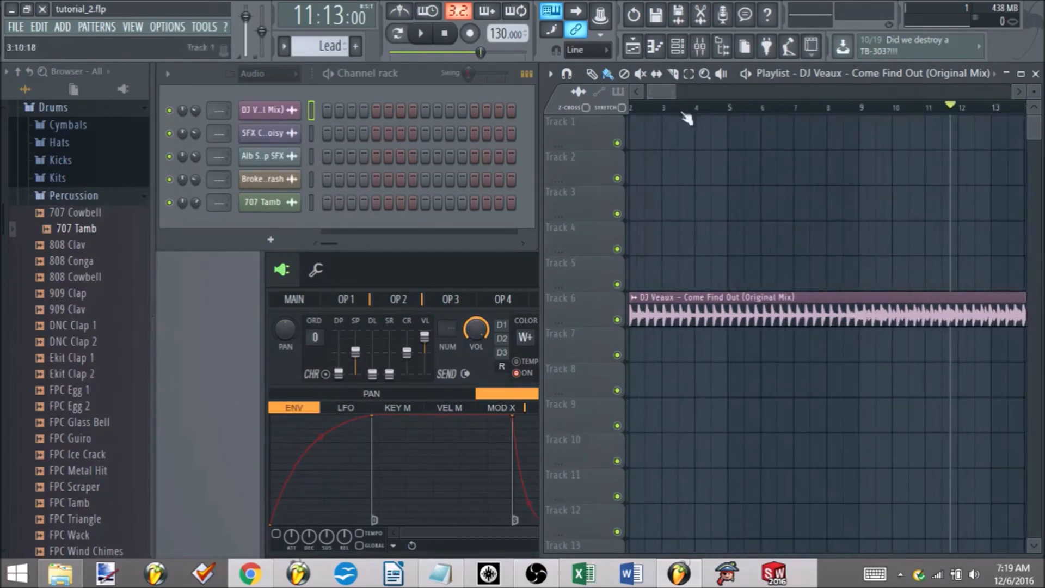
scroll(637, 288, "down", 4)
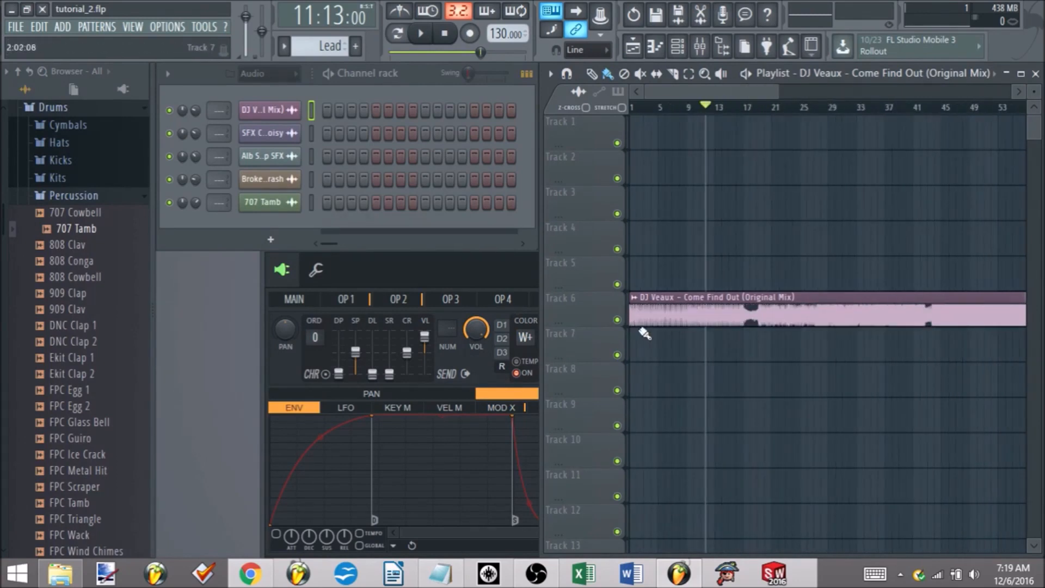
scroll(628, 322, "up", 4)
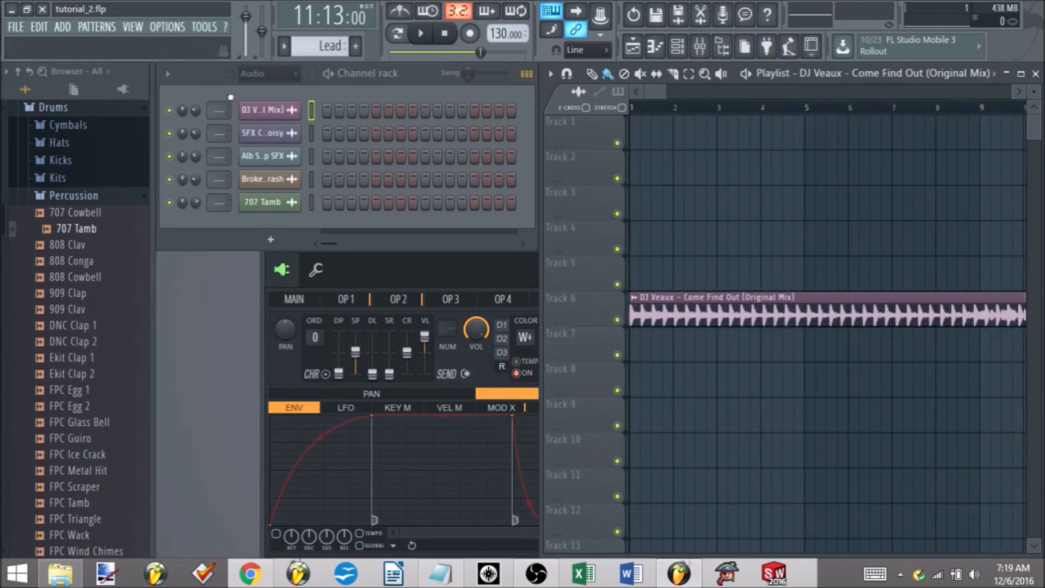
Play the song's intro from bar 1 and stop playback after the first bars.
left_click(653, 109)
key("space")
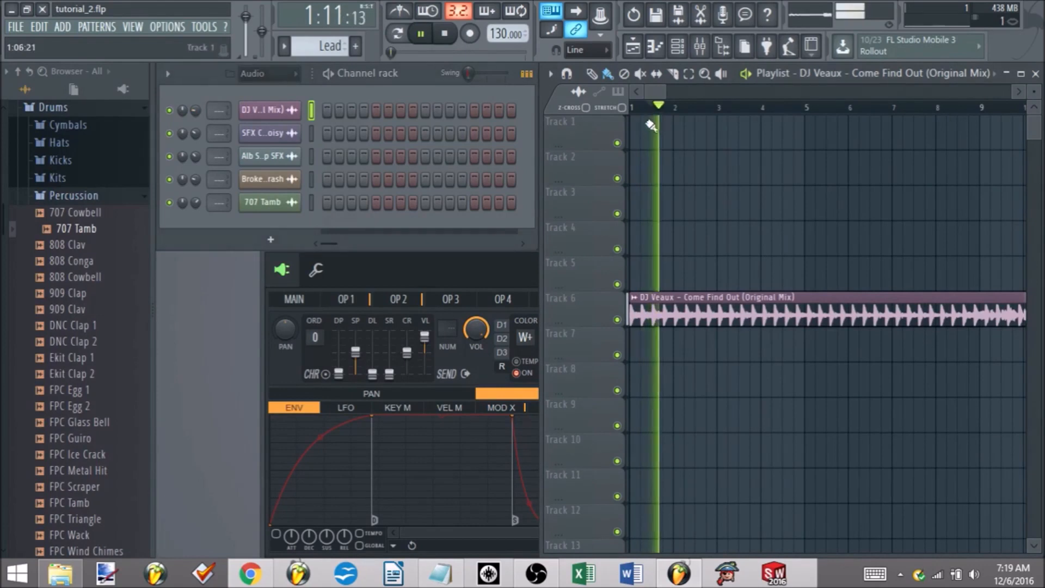
scroll(690, 151, "down", 5)
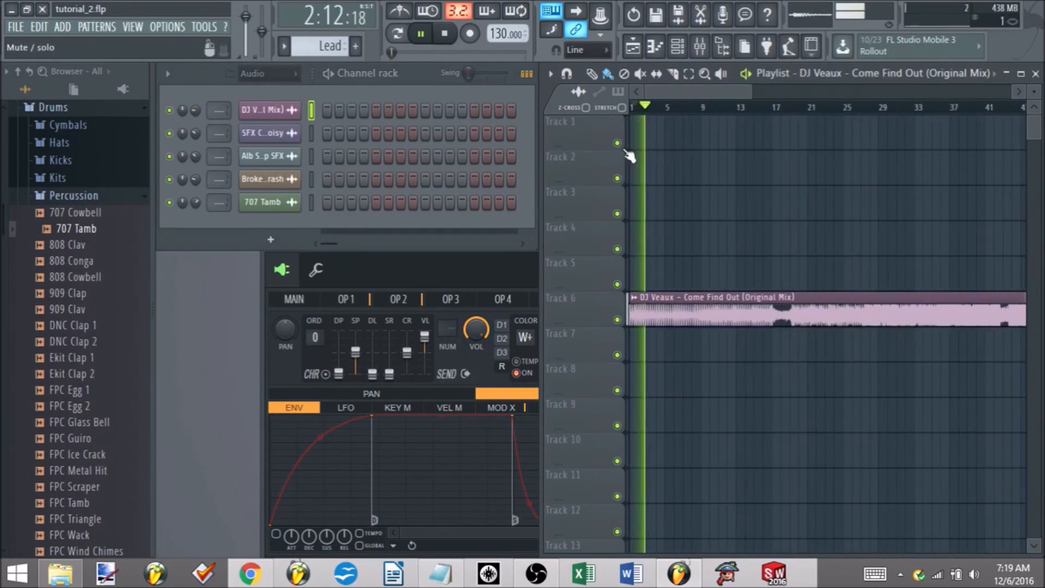
key("space")
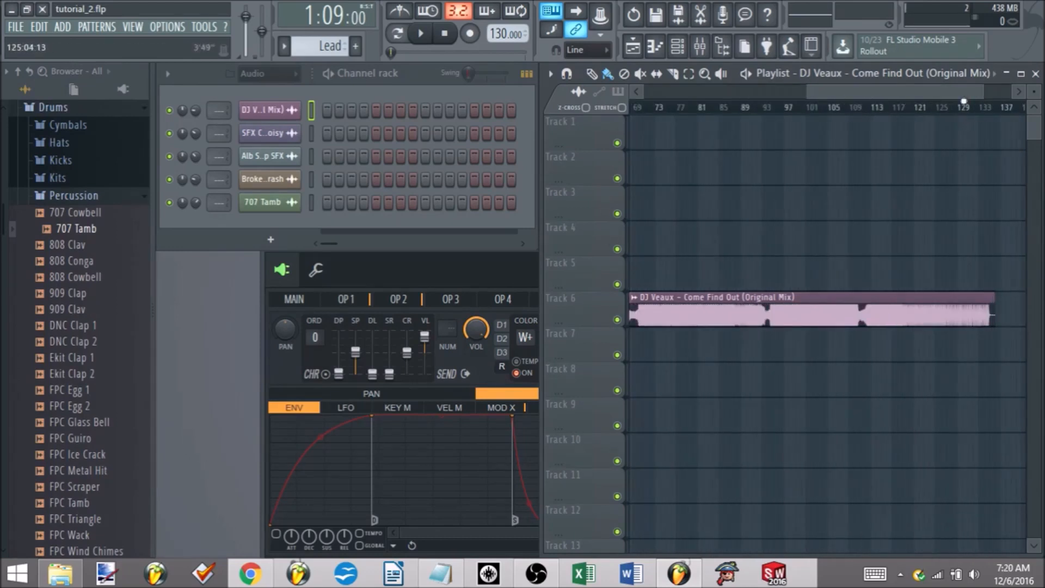
Inspect the song's outro with the playhead at bar 131, and the end of the intro at bar 16.
key("space")
scroll(935, 190, "down", 3)
scroll(934, 190, "up", 3)
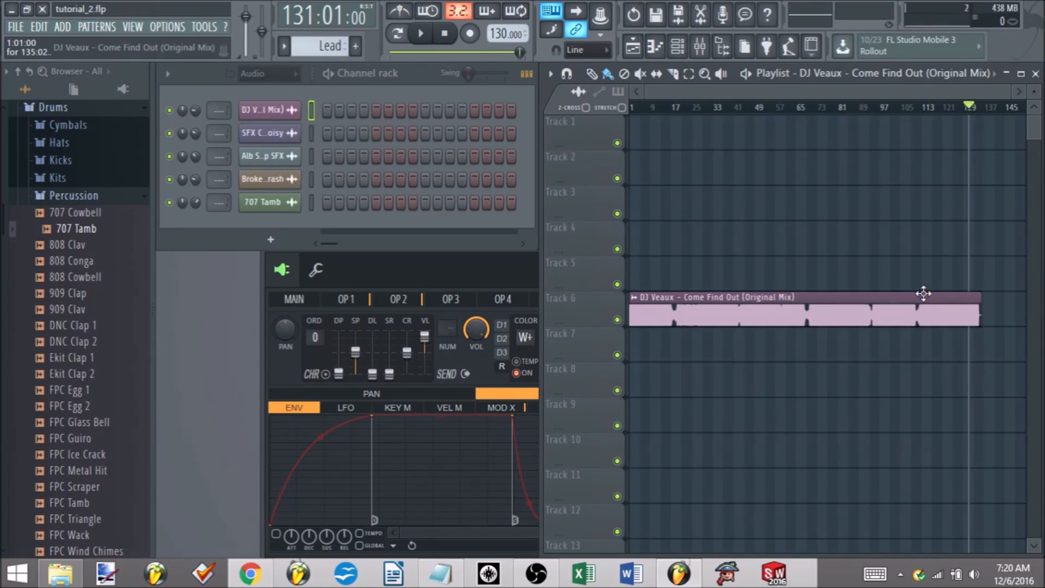
scroll(641, 211, "up", 3)
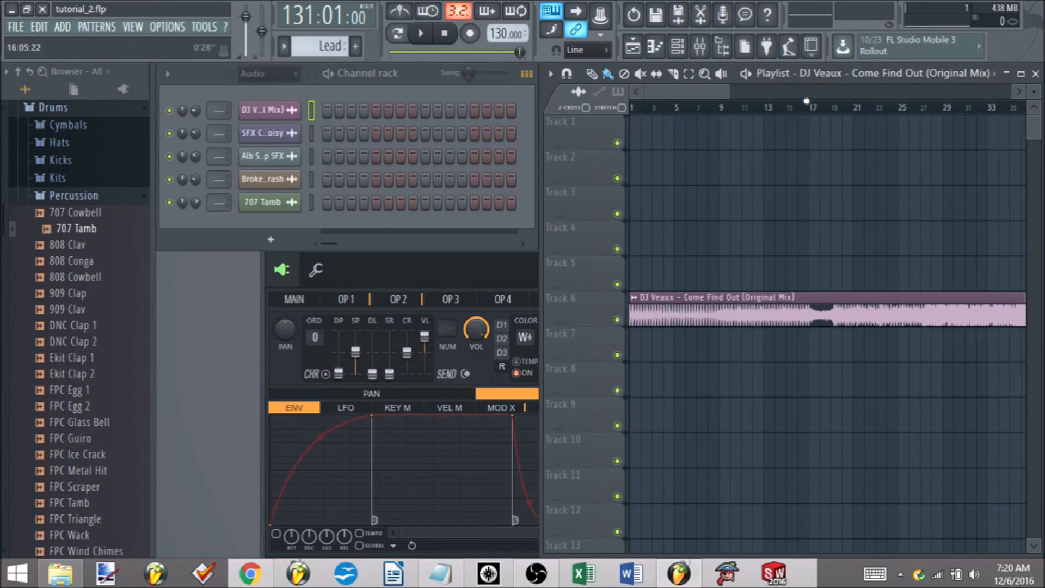
left_click_drag(809, 107, 801, 147)
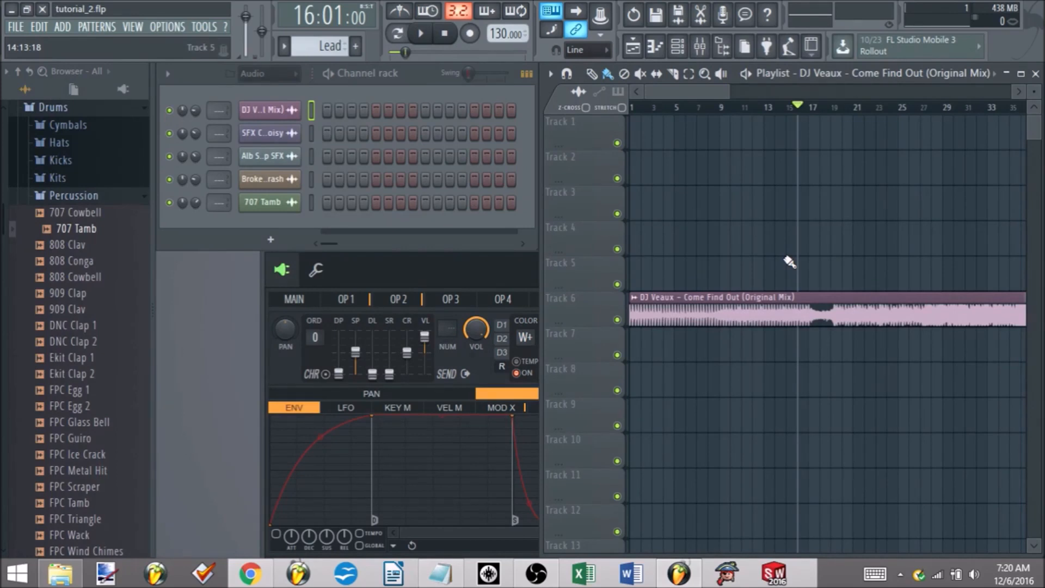
Compare the intro's waveform with the whole song and move the playhead to the last section at bar 107.
left_click_drag(729, 93, 1017, 133)
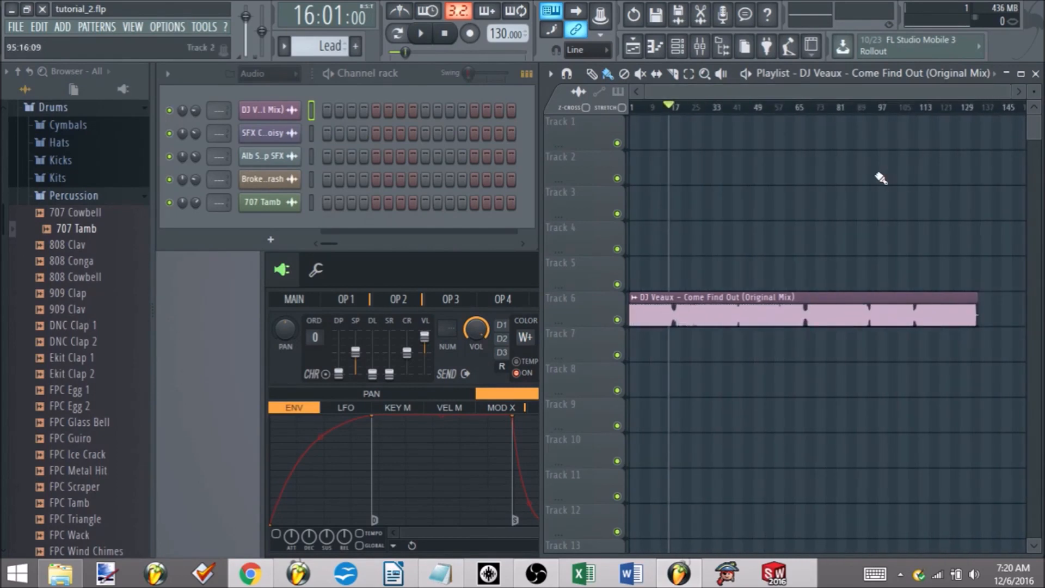
scroll(635, 281, "up", 4)
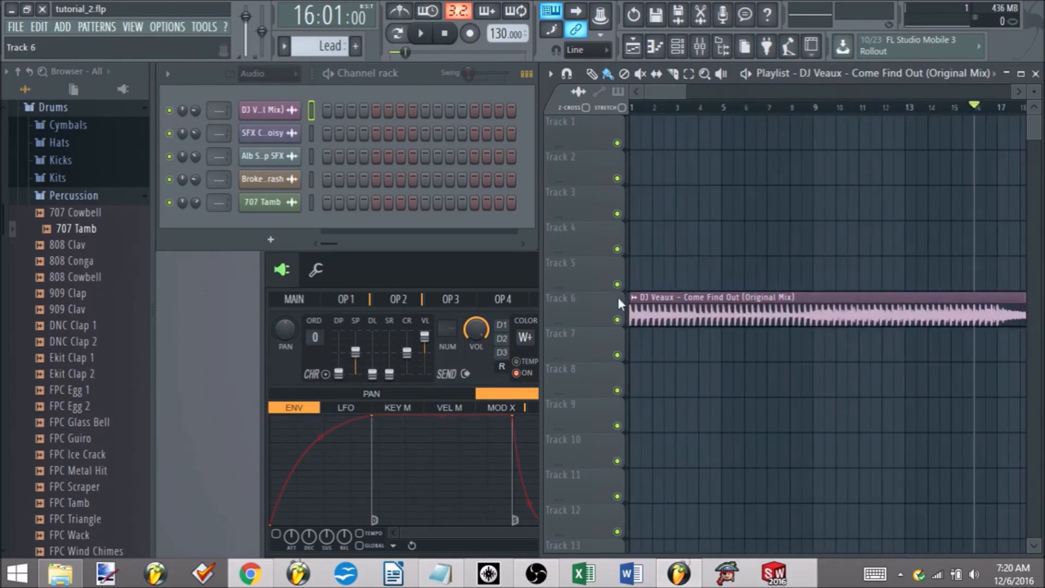
scroll(650, 315, "down", 5)
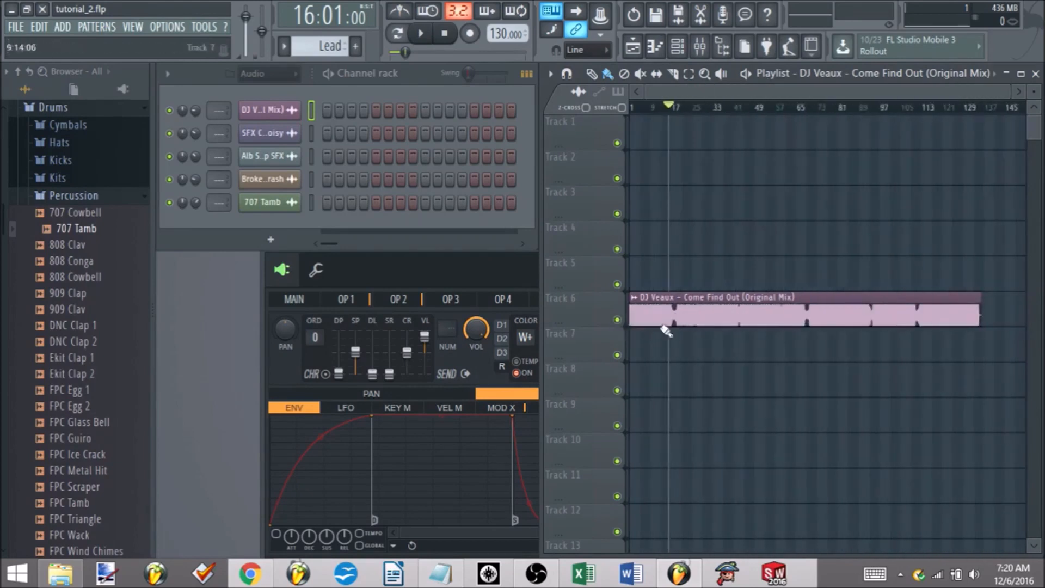
scroll(640, 189, "down", 2)
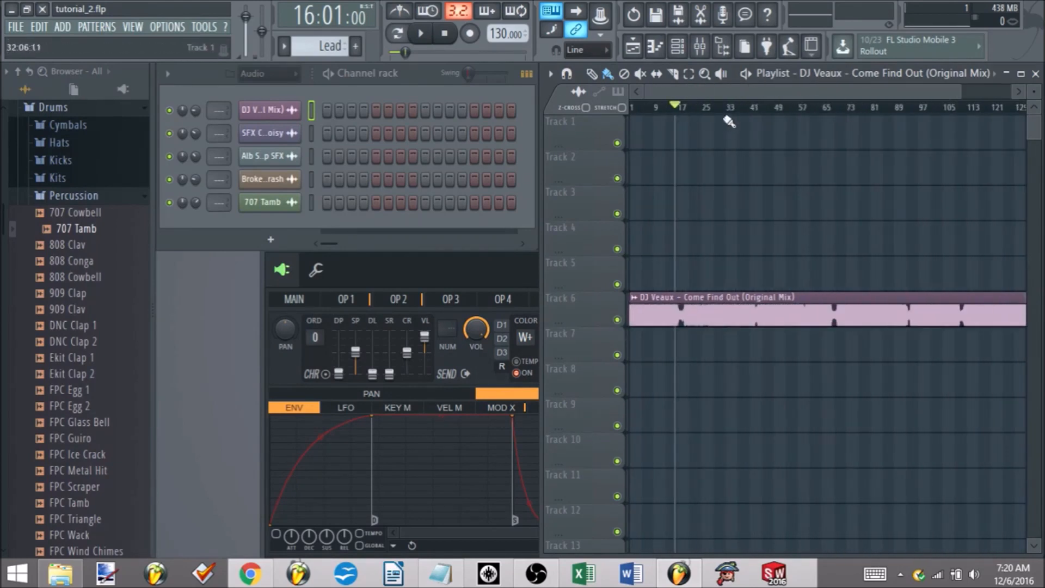
left_click(727, 111)
left_click_drag(727, 112, 948, 109)
scroll(743, 305, "up", 6)
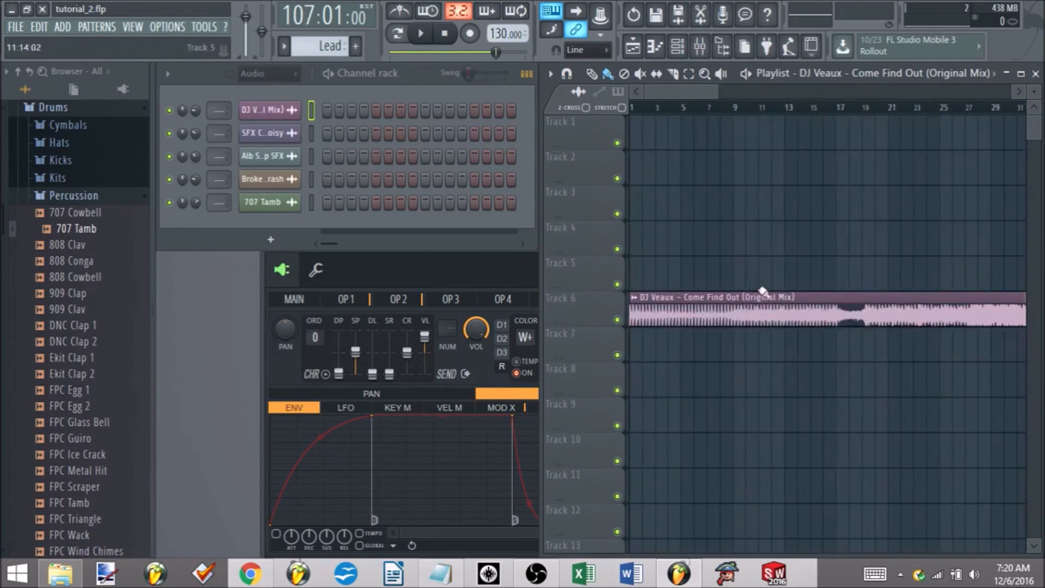
Examine the first quiet dip in the waveform and position the playhead at its end, bar 19.
scroll(680, 302, "down", 1)
scroll(641, 311, "down", 1)
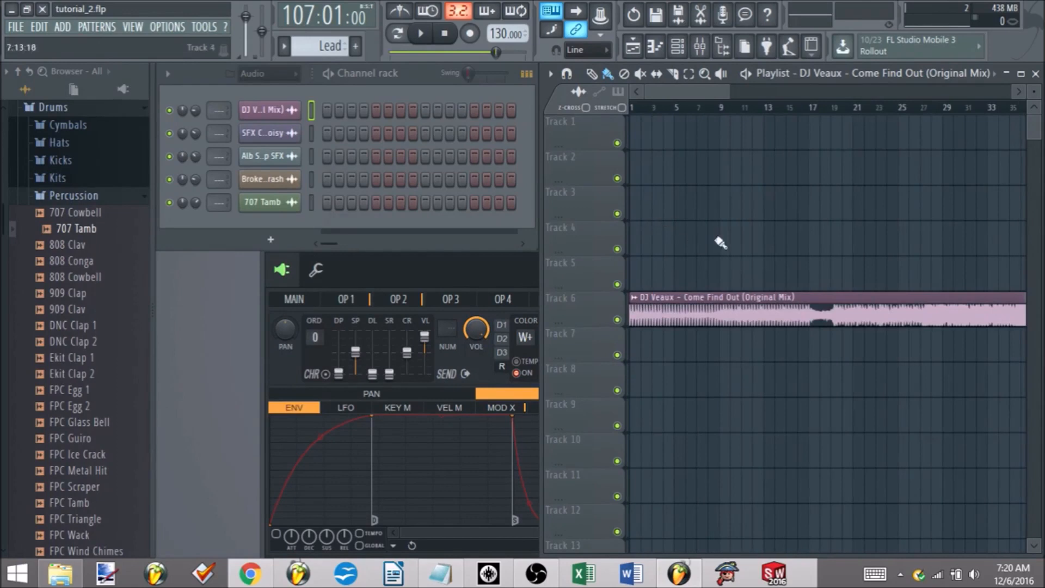
scroll(672, 253, "down", 2)
scroll(762, 241, "down", 3)
scroll(699, 243, "up", 6)
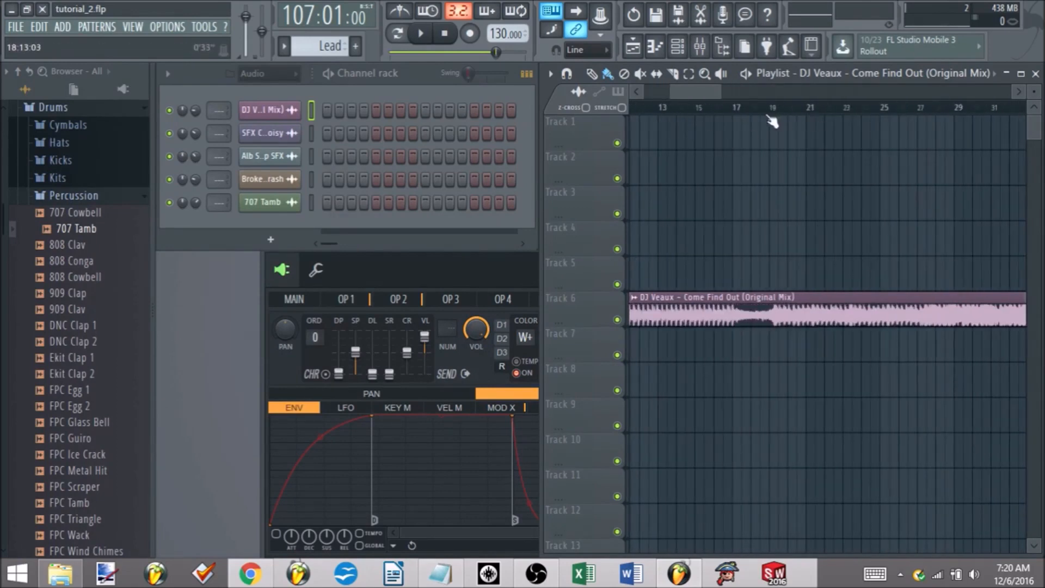
left_click(777, 112)
scroll(751, 215, "down", 6)
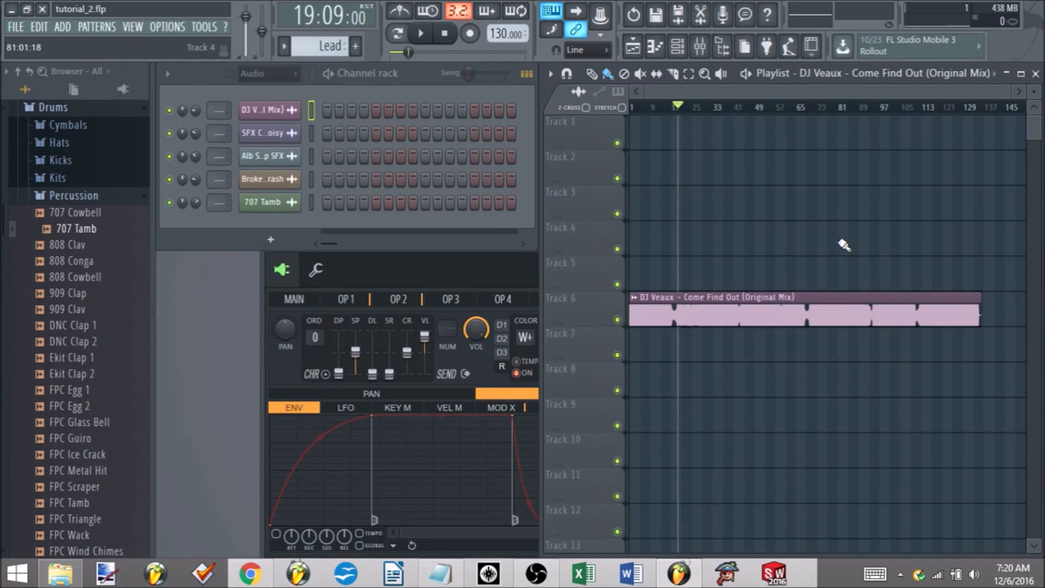
scroll(681, 248, "up", 5)
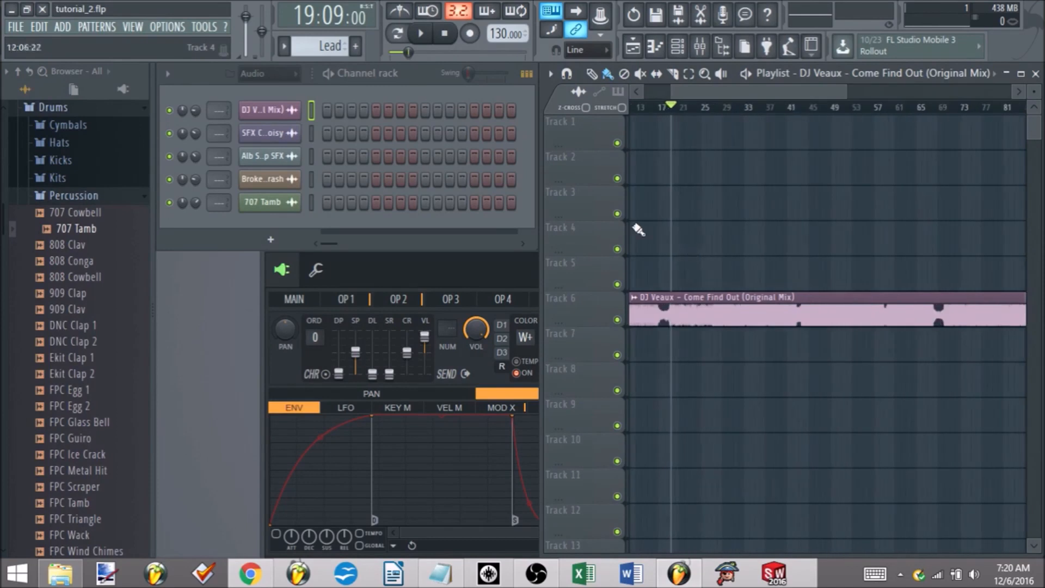
left_click(715, 109)
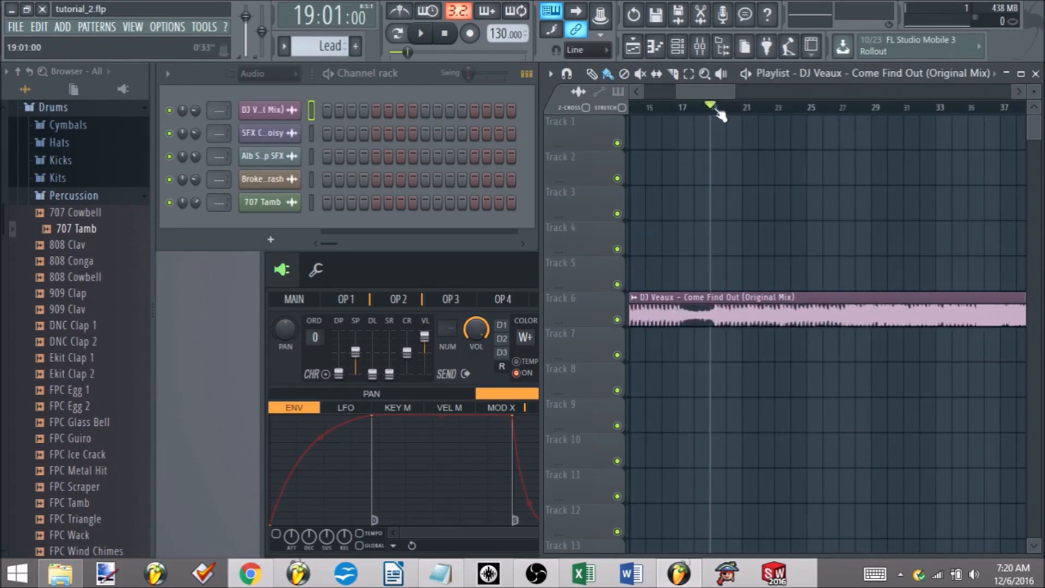
Step the playhead through the song's middle sections, stopping at bars 40, 53 and 80.
scroll(719, 116, "down", 2)
left_click_drag(719, 115, 878, 112)
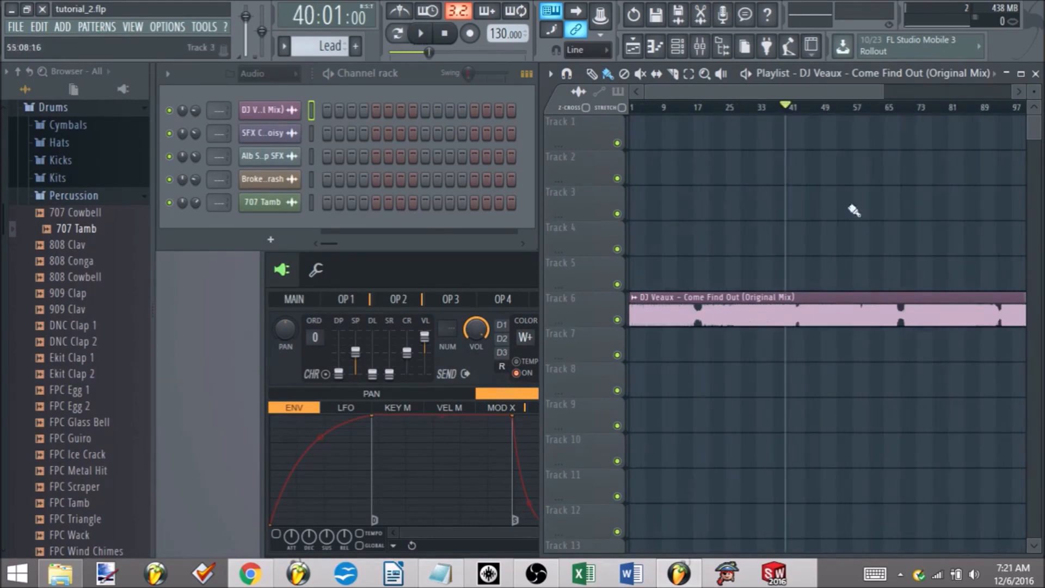
left_click(854, 108)
left_click(869, 108)
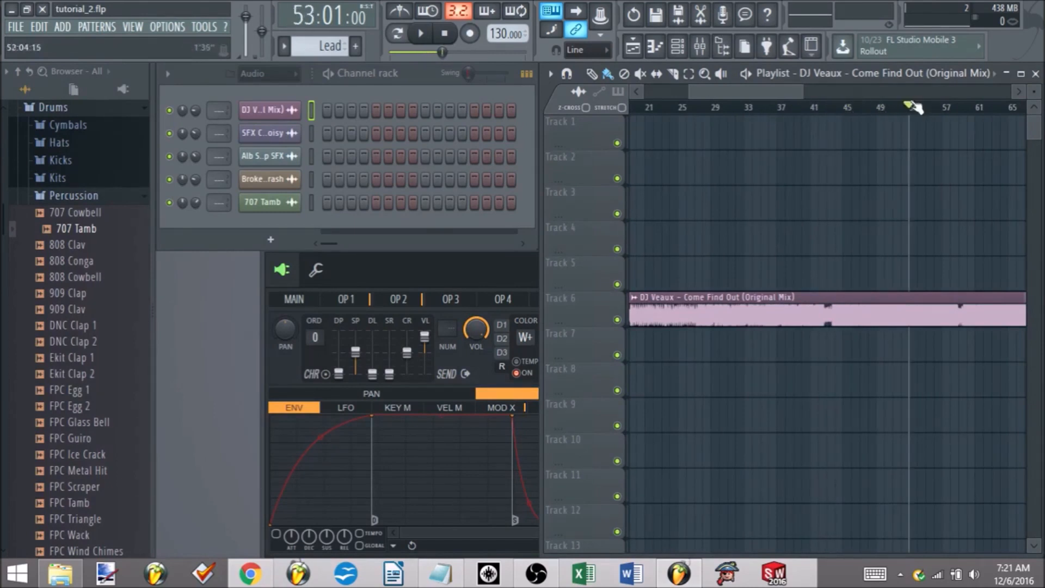
left_click(775, 109)
left_click_drag(779, 110, 831, 112)
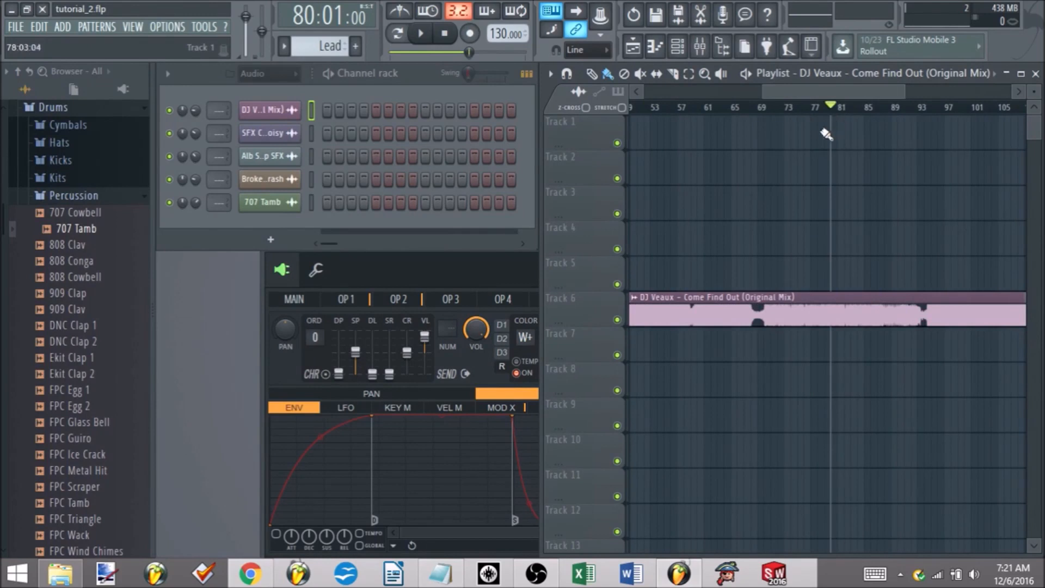
Return the playhead to the section change at bar 43 and view it within the whole arrangement.
scroll(826, 134, "down", 2, "ctrl")
left_click_drag(722, 109, 735, 110)
scroll(932, 142, "down", 1, "ctrl")
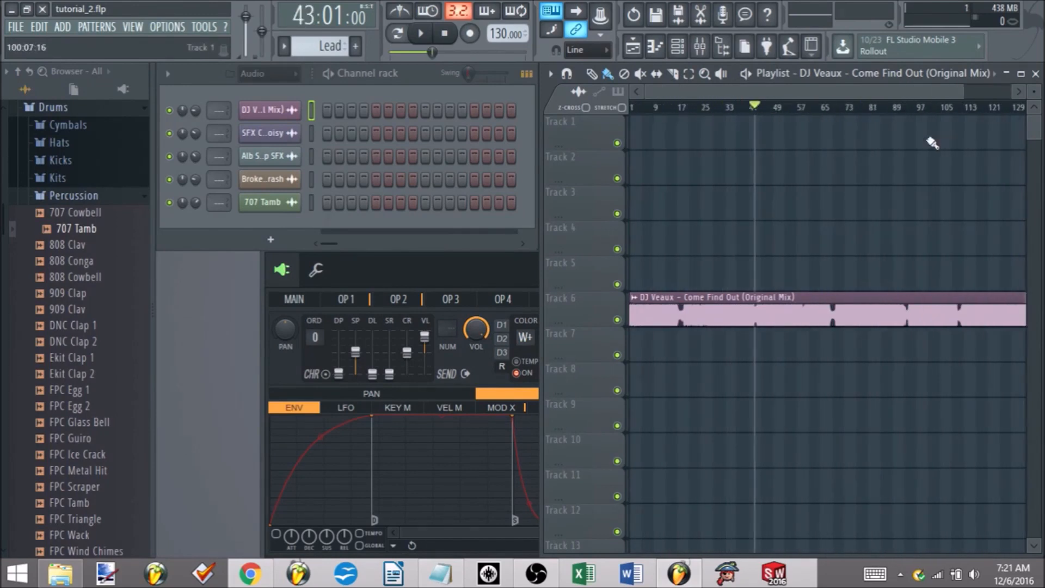
Move the playhead to bar 101 and compare the late quiet dips with the whole song's waveform.
scroll(932, 143, "down", 1, "ctrl")
left_click_drag(895, 111, 894, 110)
scroll(907, 120, "up", 3, "ctrl")
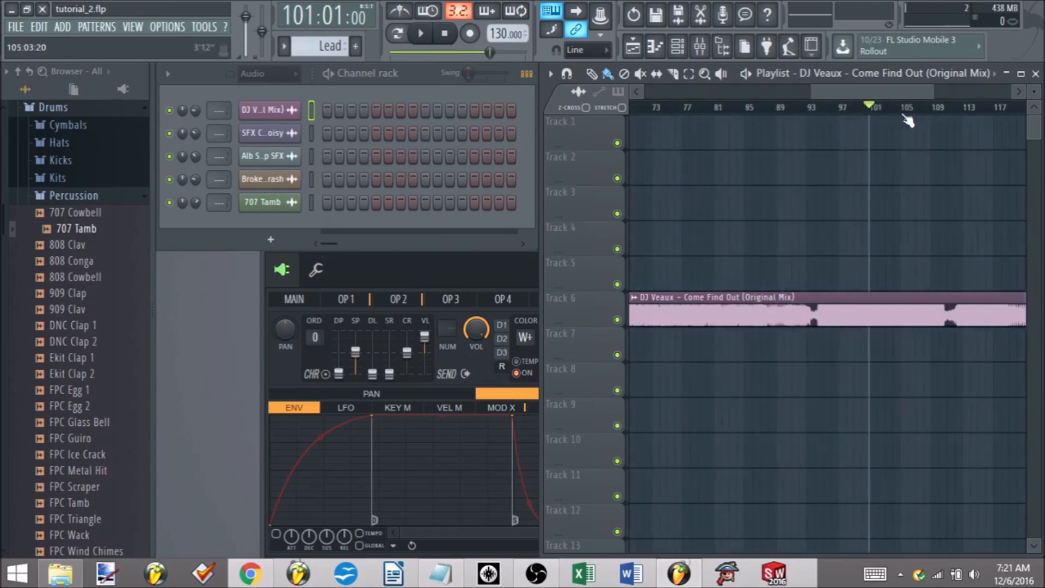
scroll(950, 121, "down", 3, "ctrl")
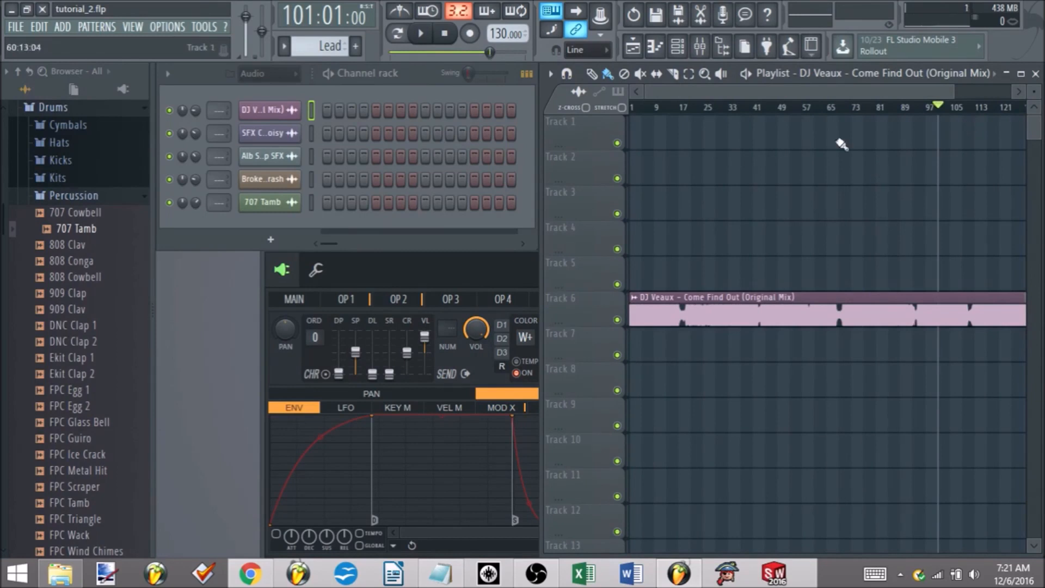
Move the playhead back to bar 26, refine it to bar 23, and examine the section following the first quiet dip.
mouse_move(699, 110)
left_mouse_down()
mouse_move(957, 133)
mouse_move(713, 107)
left_mouse_up()
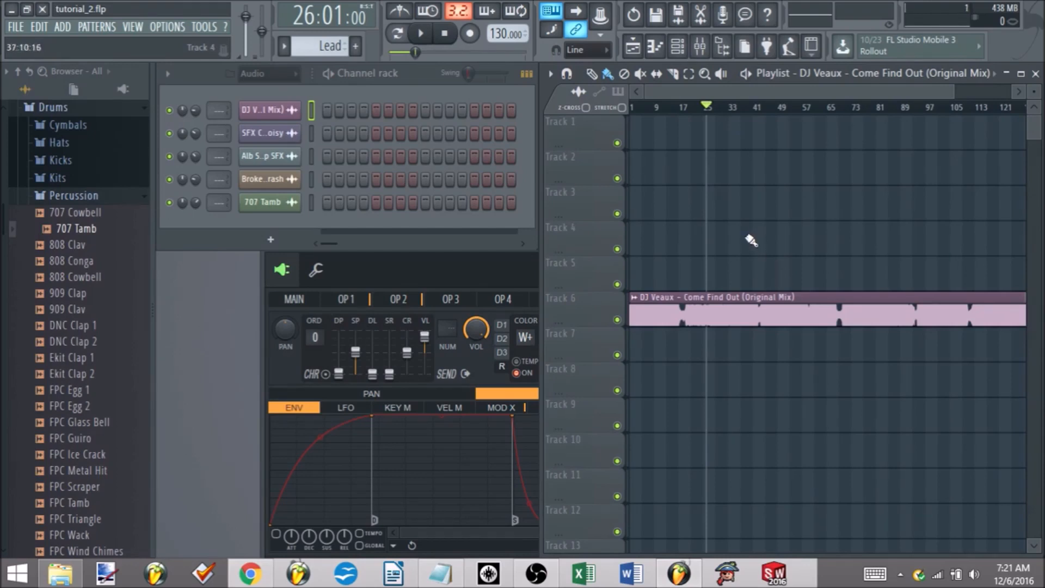
scroll(699, 218, "up", 2)
left_click_drag(742, 109, 722, 108)
scroll(709, 351, "up", 1)
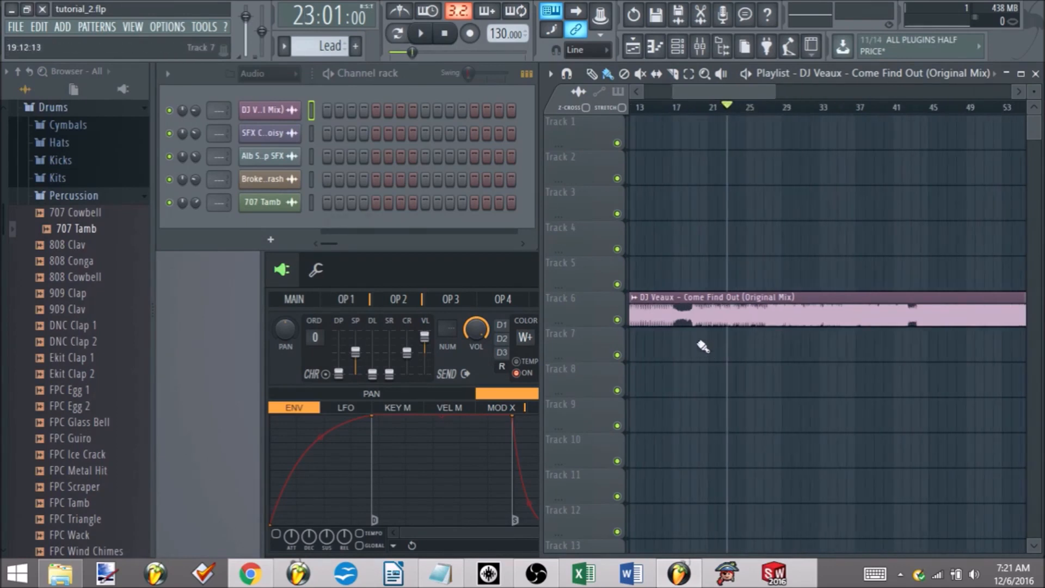
Start playback of the reference song from bar 48 and jump ahead to bar 57.
scroll(703, 330, "down", 3)
scroll(839, 208, "up", 3)
left_click(718, 107)
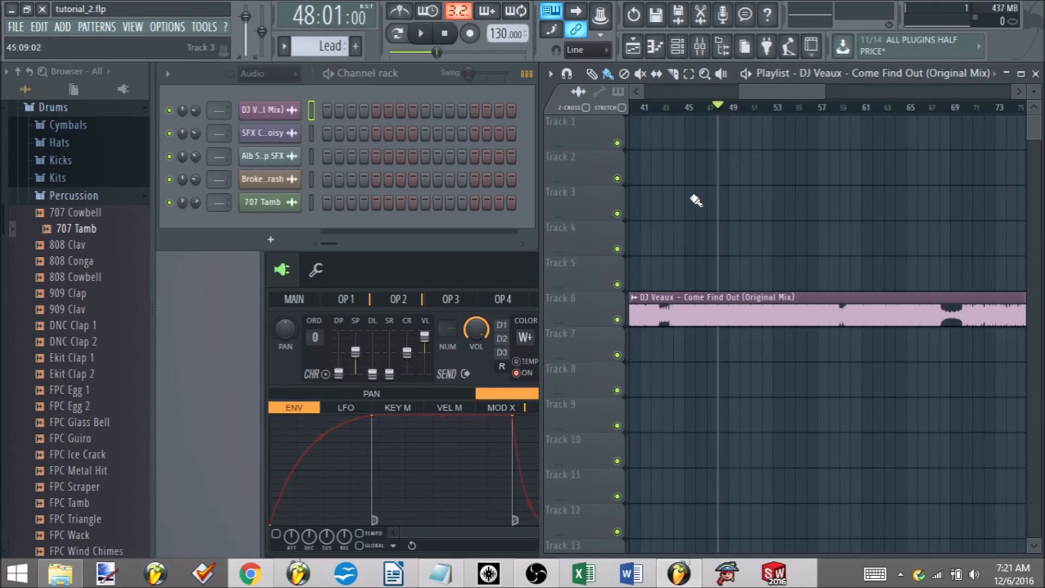
key("space")
scroll(704, 157, "down", 4)
scroll(705, 158, "up", 4)
left_click(920, 109)
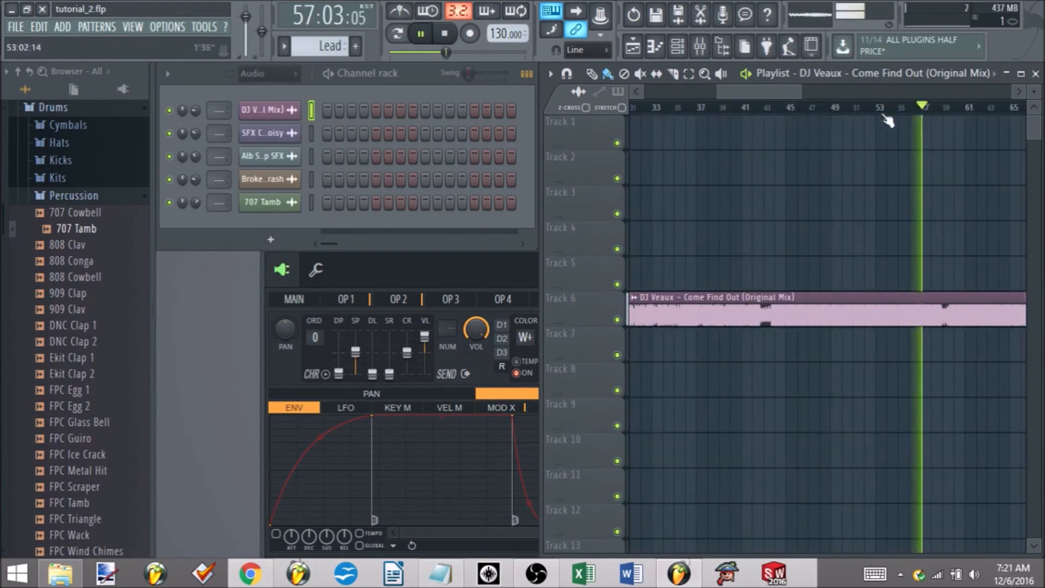
Listen to the reference song from bar 63, just before the large mid-song dip, and stop playback.
scroll(882, 119, "down", 4)
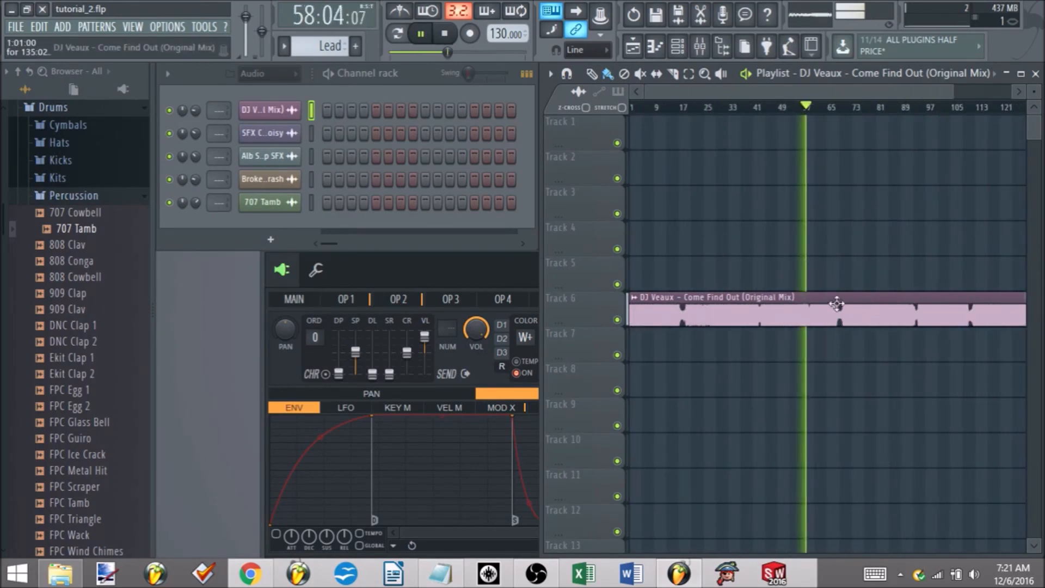
scroll(776, 226, "up", 2)
left_click(785, 109)
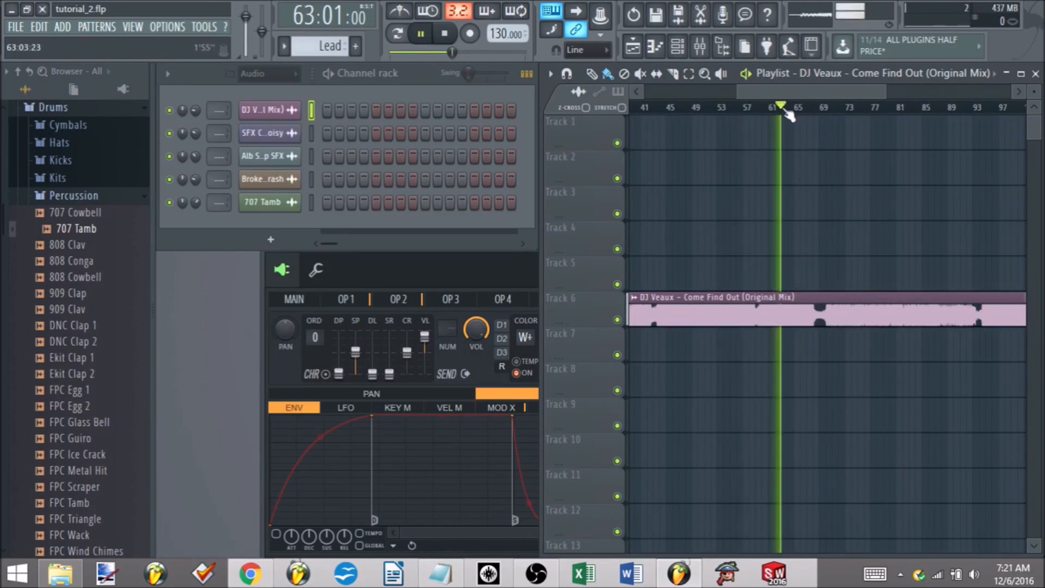
scroll(789, 120, "up", 6)
scroll(802, 138, "down", 6)
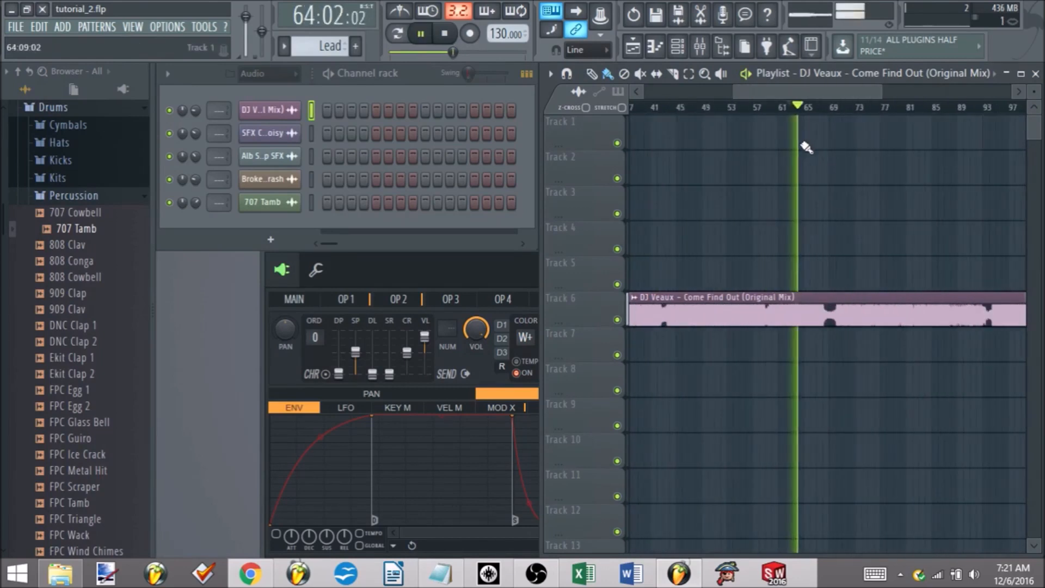
key("space")
scroll(833, 191, "down", 3)
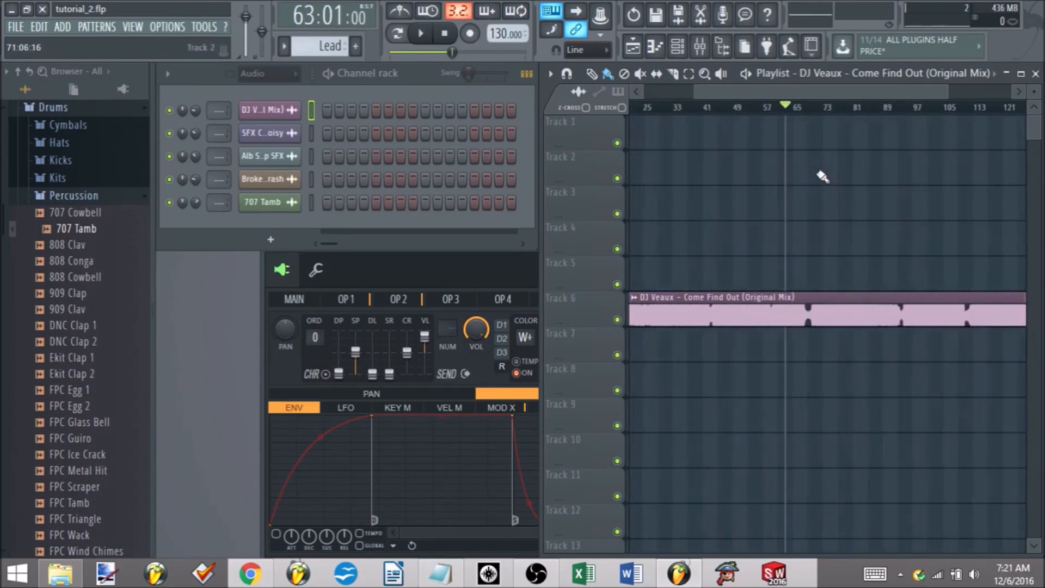
Place the playhead at bar 77 and examine the waveform around the quiet dip near bar 69.
scroll(827, 142, "up", 1)
left_click(815, 107)
scroll(835, 170, "up", 1)
scroll(806, 178, "down", 2)
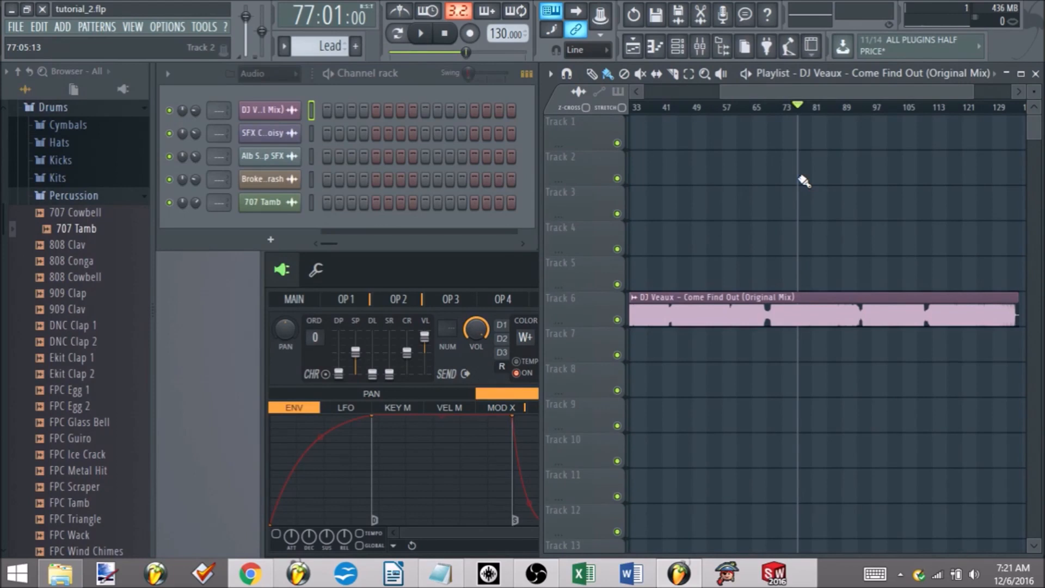
scroll(802, 189, "up", 2)
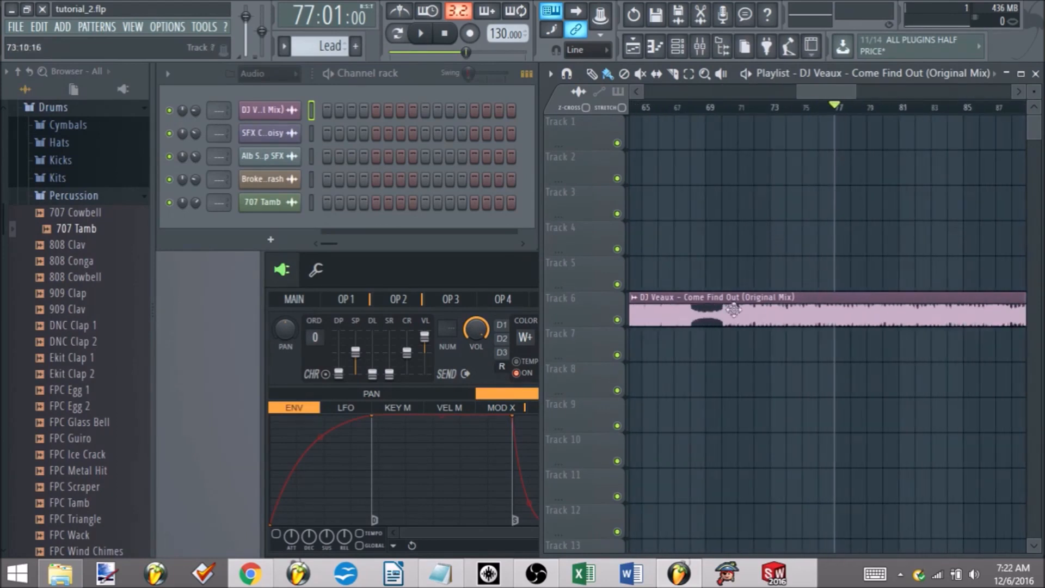
scroll(786, 294, "left", 1)
scroll(806, 205, "left", 1)
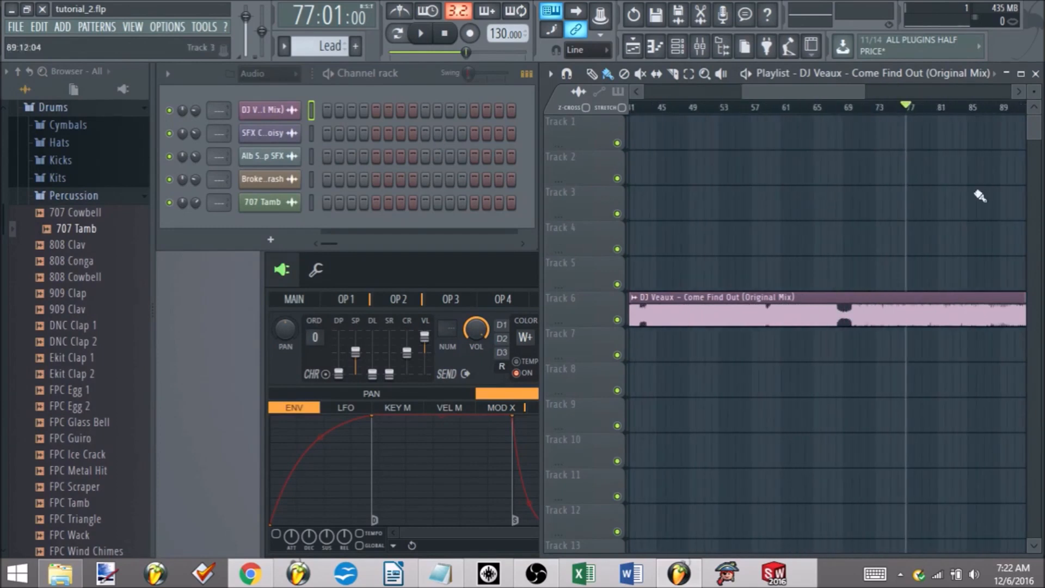
Play the reference song briefly from bar 77, view the whole clip, and stop playback.
key("space")
scroll(833, 187, "down", 3)
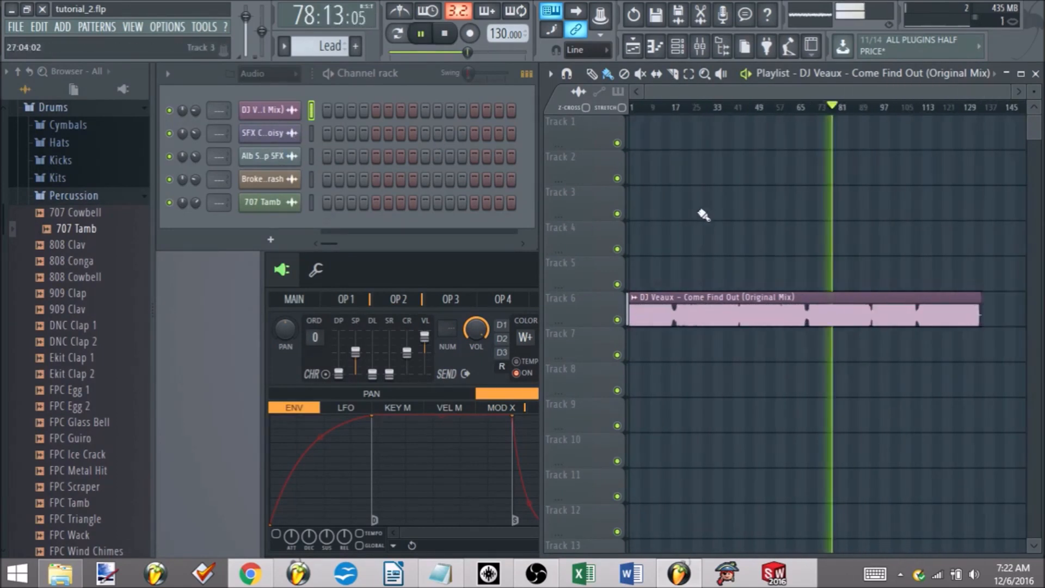
key("space")
Undo back through the history, past the reference clip's deletion, to restore the cut clips on Tracks 1 to 5, and deselect them.
right_click(834, 310)
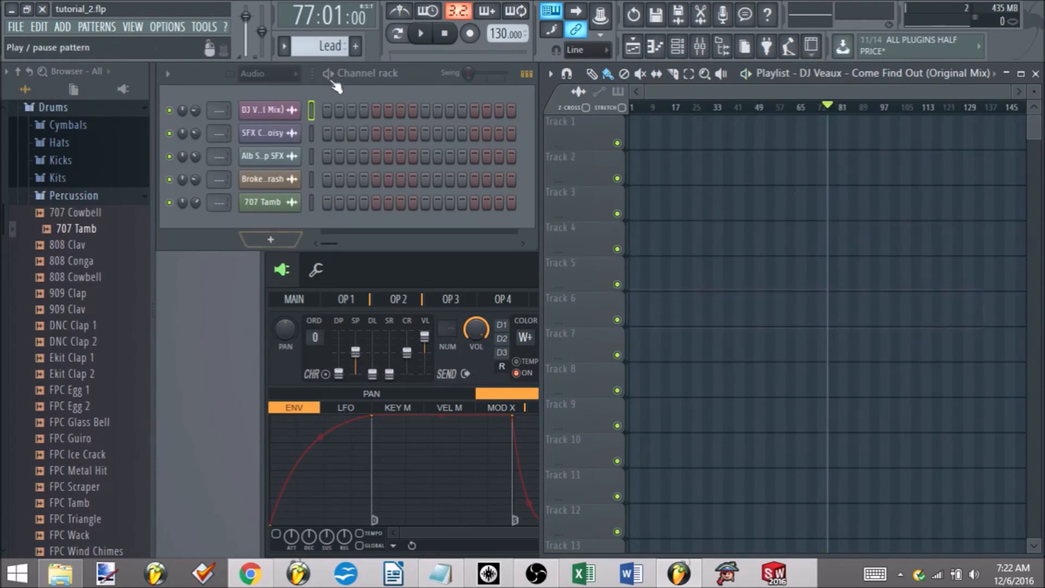
key("ctrl+alt+z")
key("ctrl+alt+z")
key("ctrl+alt+z")
key("ctrl+alt+z")
key("ctrl+alt+z")
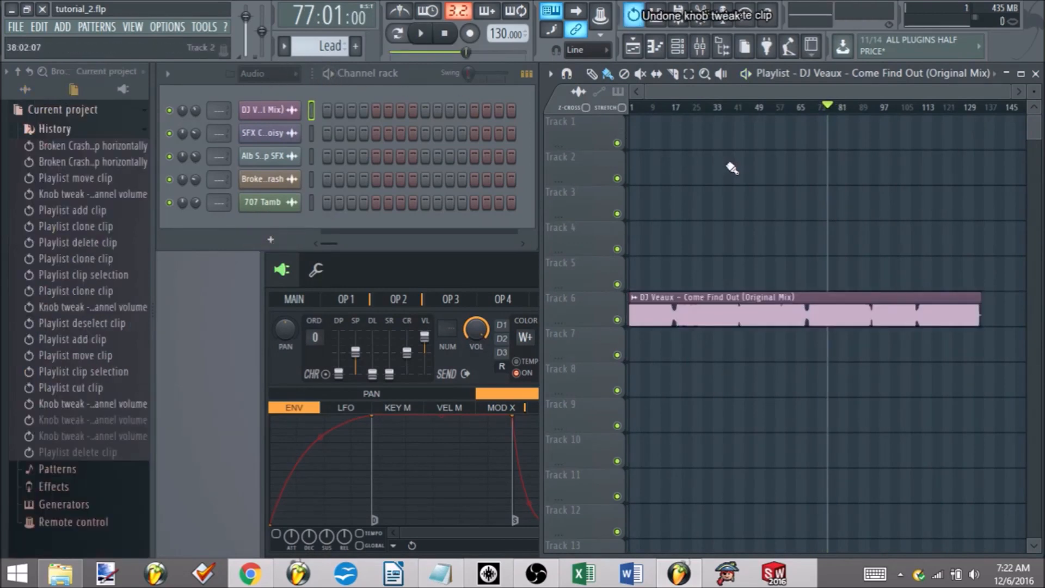
scroll(604, 197, "up", 3)
key("ctrl+d")
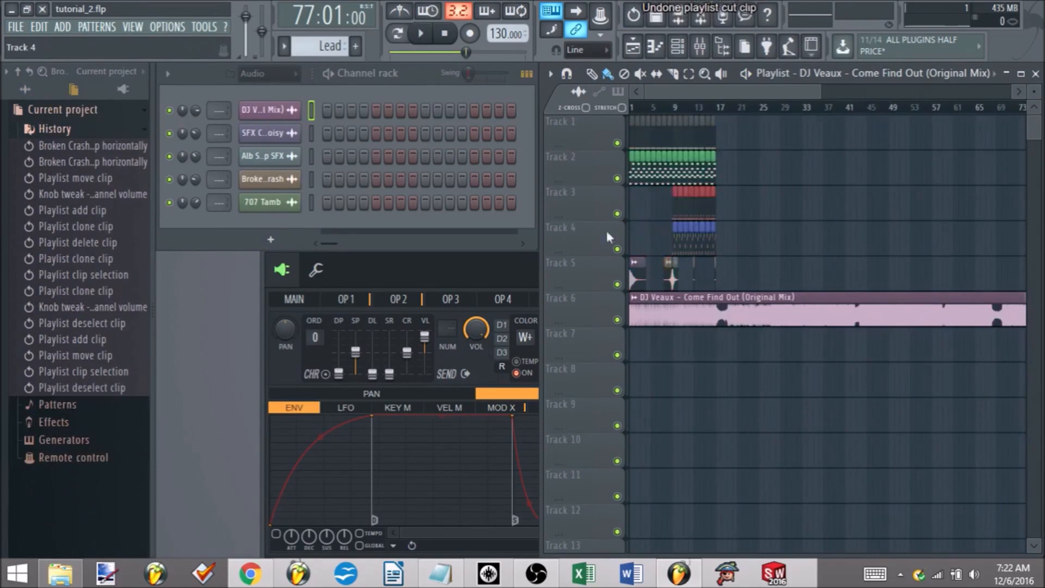
Delete the reference song clip from Track 6, keeping the pattern clips above it.
scroll(607, 231, "down", 3)
scroll(553, 301, "up", 3)
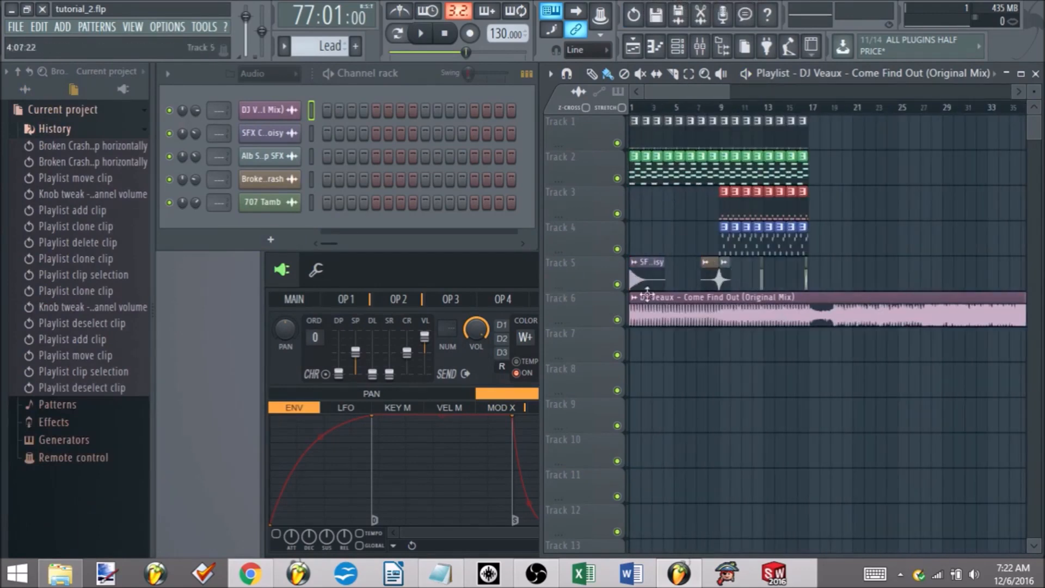
right_click(910, 296)
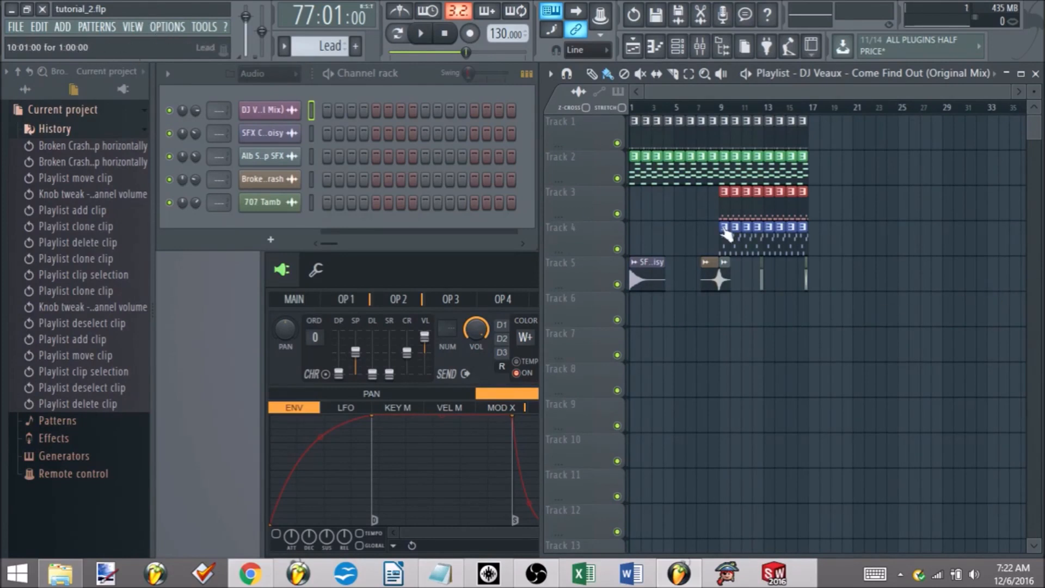
Clone the pattern clips on Tracks 3 and 4 from bars 9–16 into the empty bars 1–8.
scroll(844, 327, "up", 2)
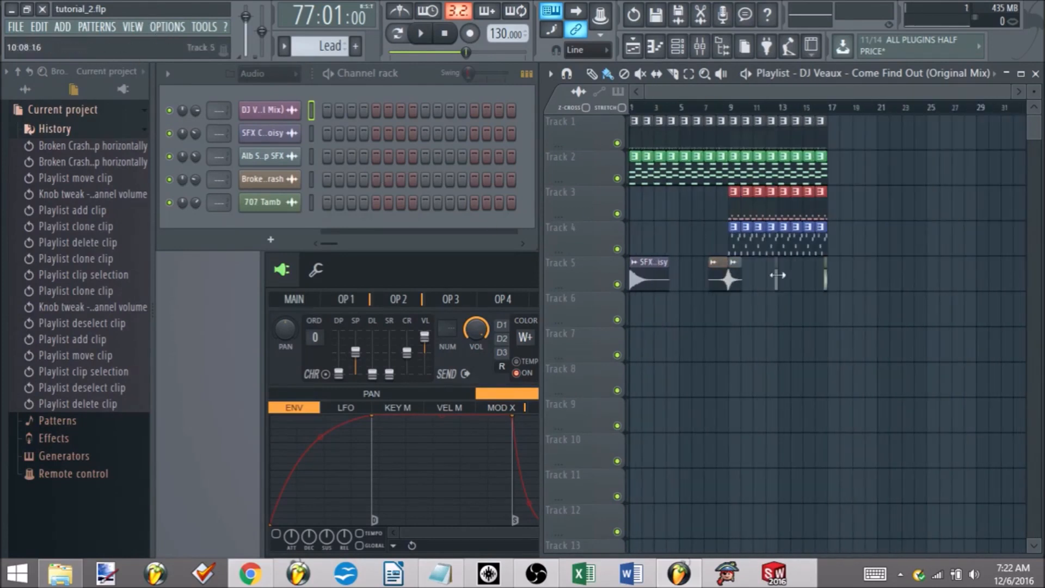
scroll(607, 276, "up", 1)
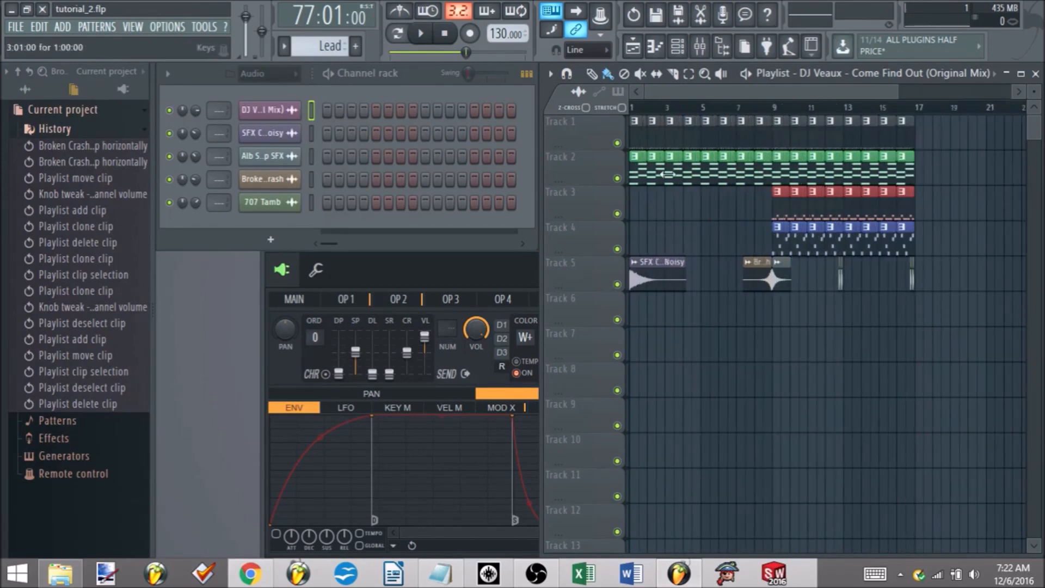
scroll(664, 194, "up", 2)
scroll(677, 177, "down", 3)
left_click_drag(860, 240, 680, 209)
scroll(688, 216, "up", 3)
mouse_move(815, 219)
left_mouse_down()
mouse_move(637, 198)
mouse_move(555, 210)
left_mouse_up()
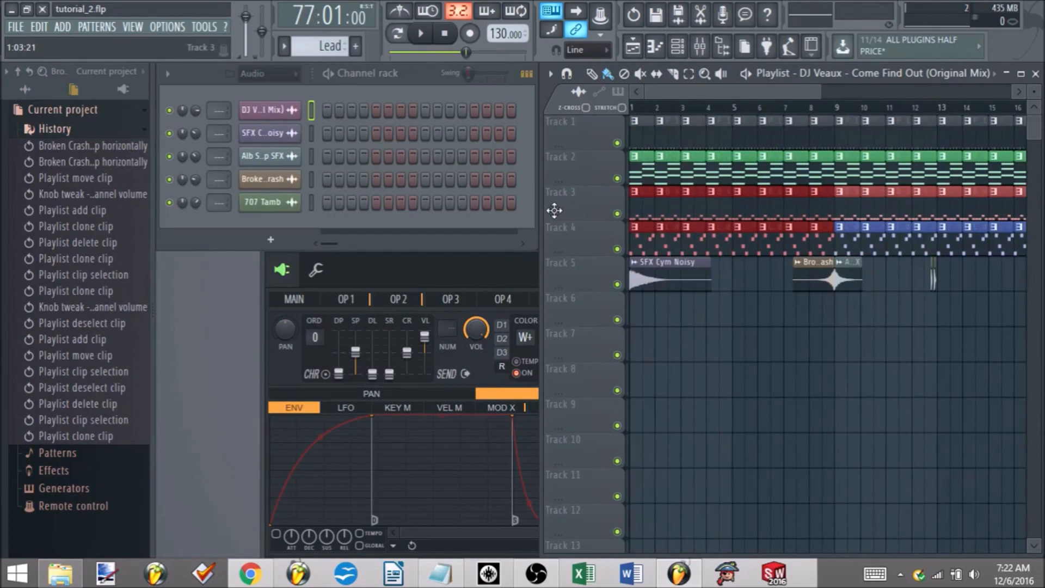
Deselect the cloned clips, play the filled arrangement from bar 1, and stop playback.
key("space")
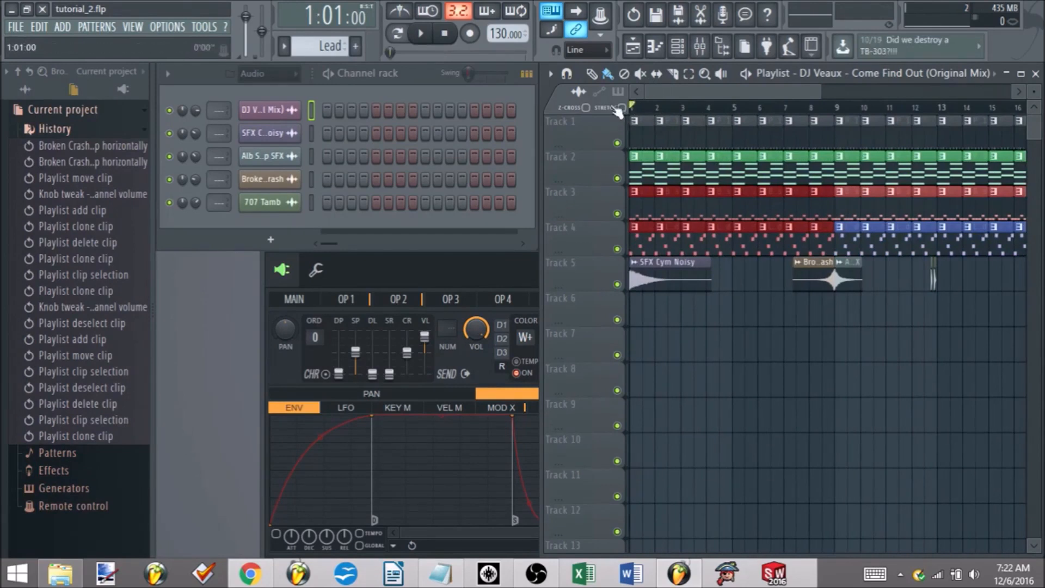
left_click(724, 313)
scroll(720, 320, "down", 3)
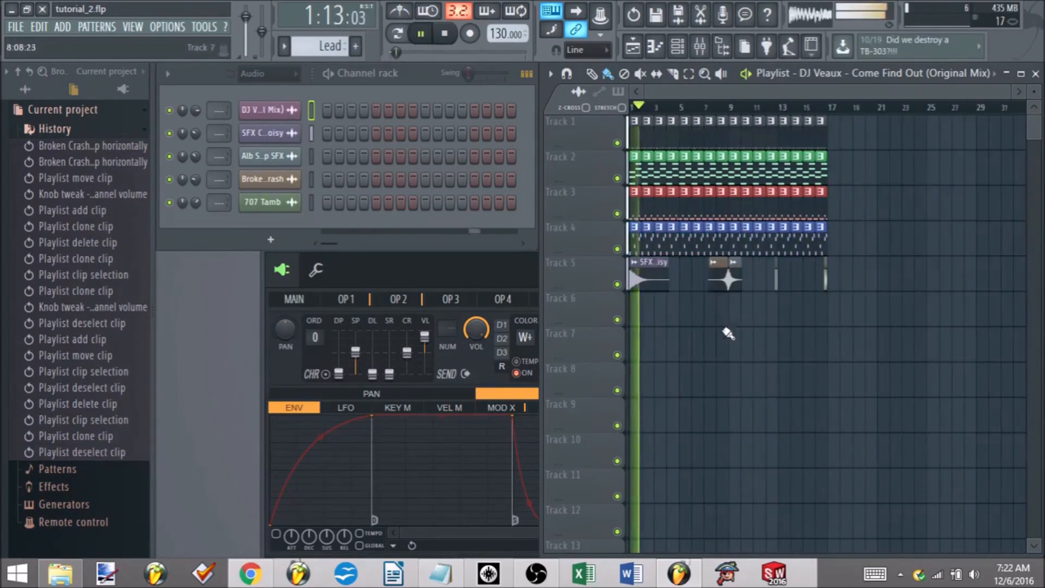
key("space")
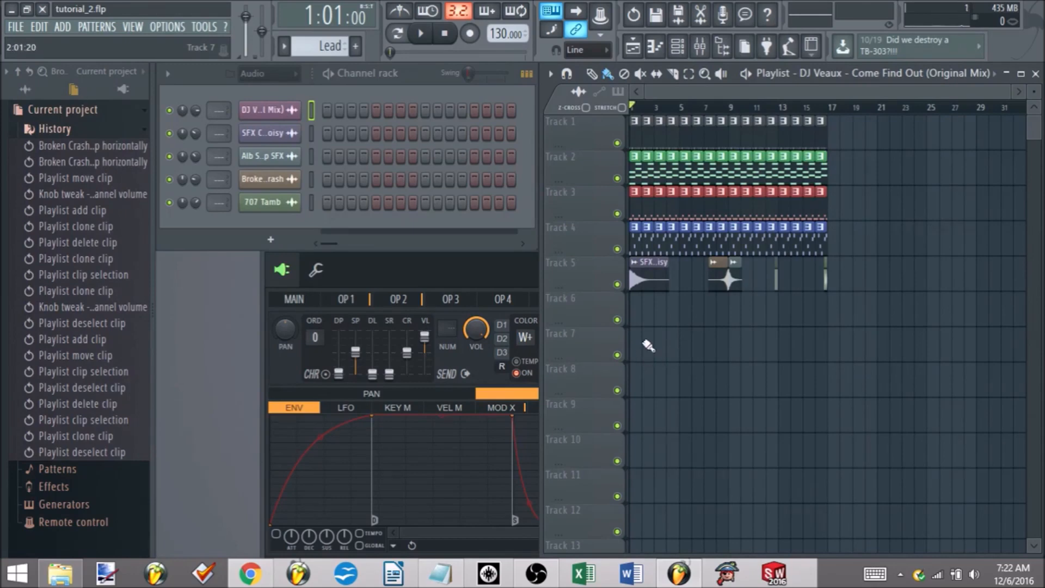
Place the playhead at bar 10, play the arrangement from there, and stop playback.
scroll(603, 351, "up", 5)
scroll(696, 351, "down", 5)
left_click(742, 109)
key("space")
key("space")
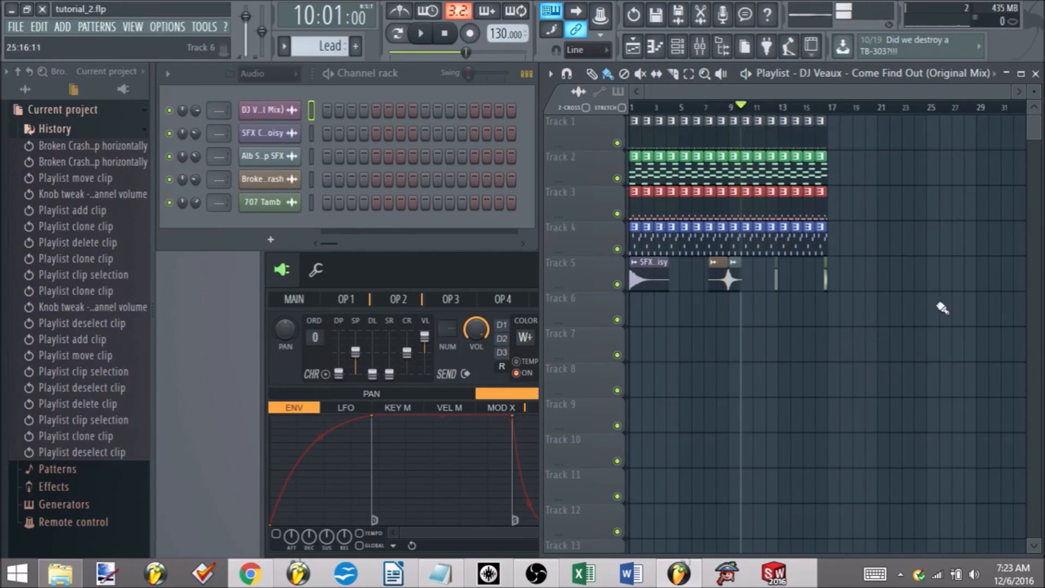
Move all clips on Tracks 1 to 5 together so the block starts at bar 20, and reset the playhead to bar 1.
key("ctrl+a")
left_click_drag(691, 130, 945, 133)
key("ctrl+z")
key("space")
key("space")
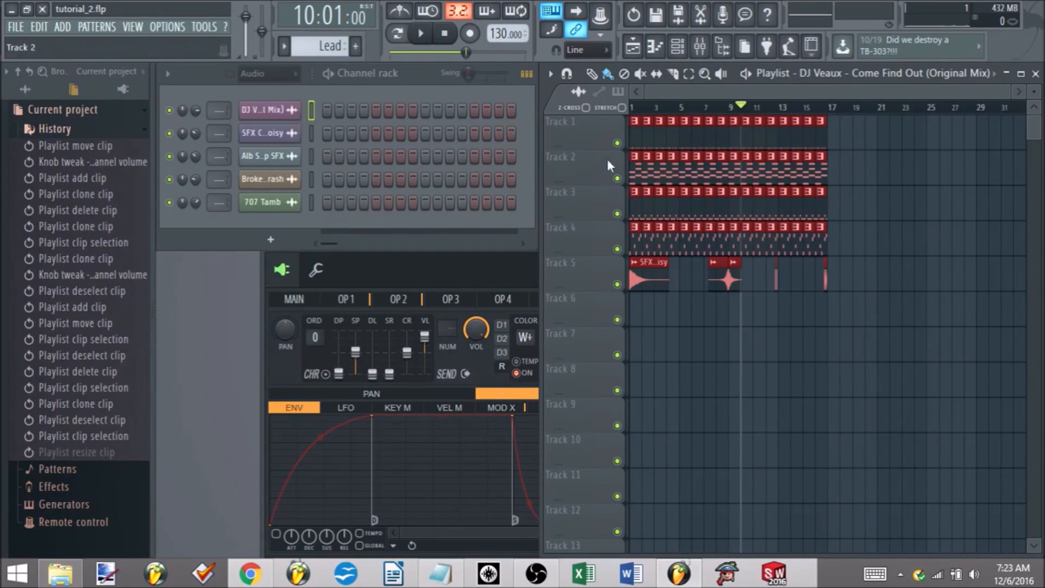
left_click_drag(632, 128, 867, 129)
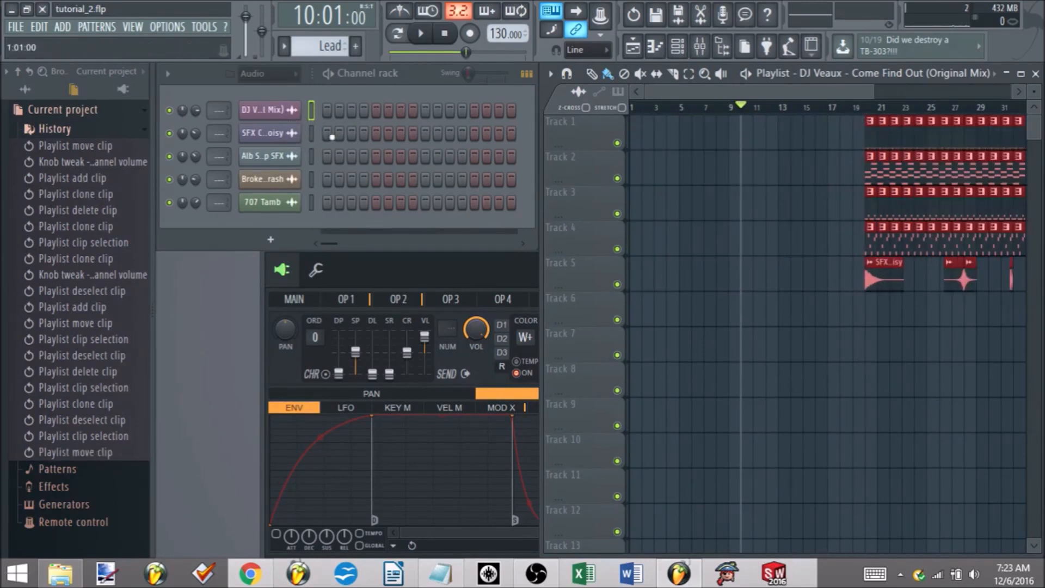
left_click(727, 223)
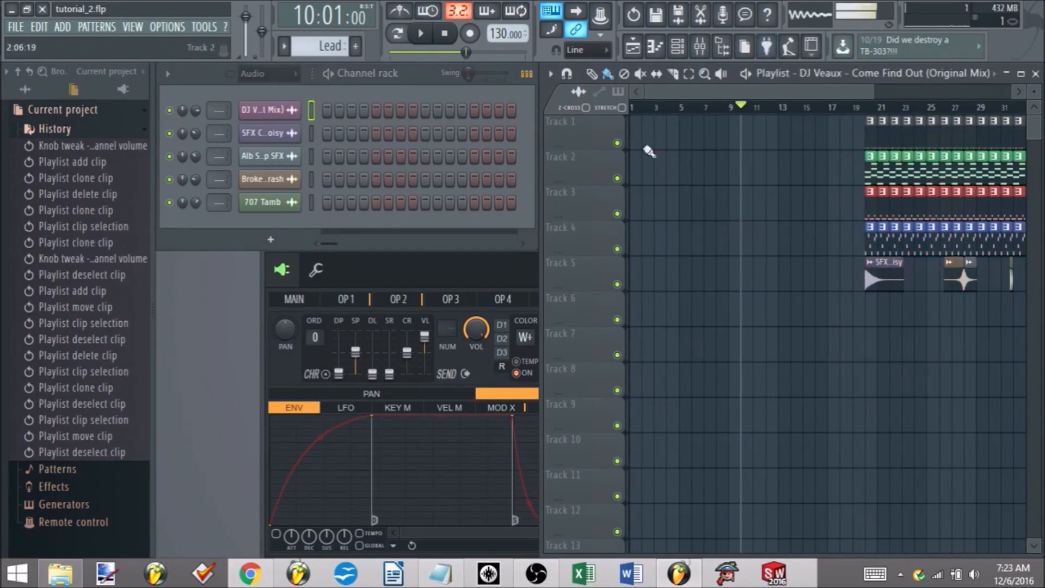
left_click(446, 36)
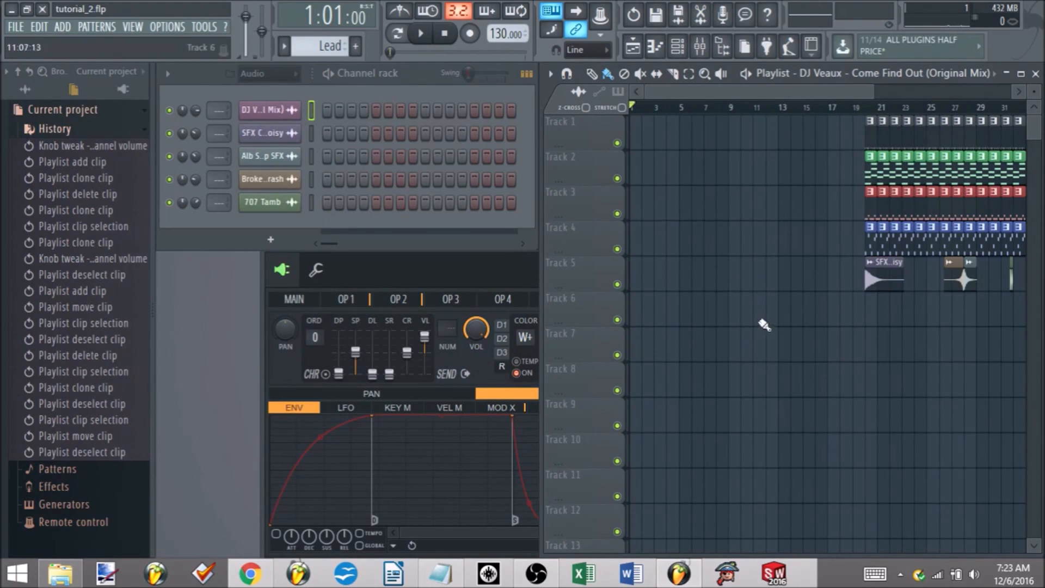
Select the whole block of clips on Tracks 1 to 5 and shift it to start at bar 21.
scroll(682, 322, "down", 2)
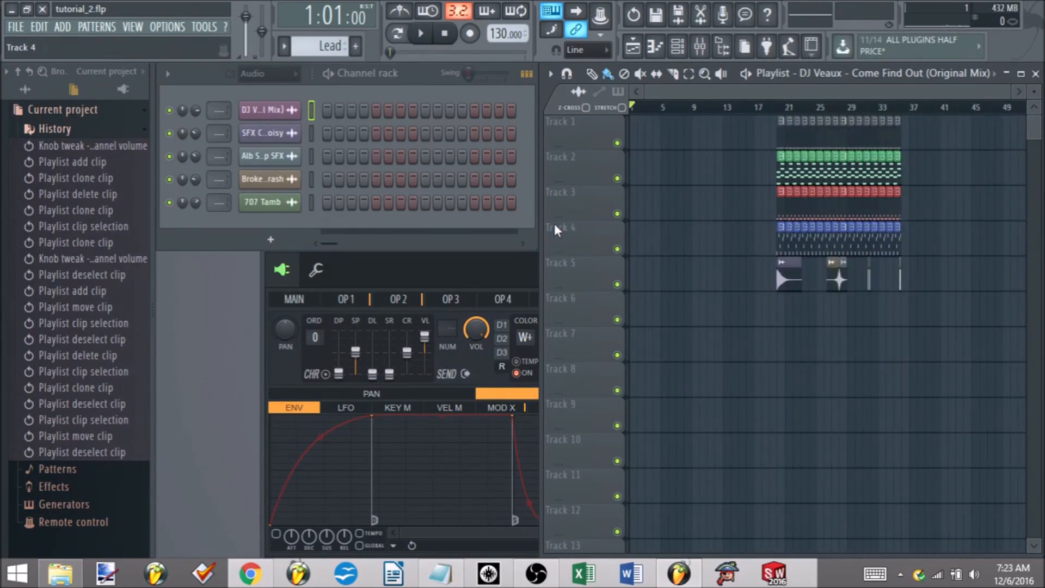
left_click_drag(936, 285, 716, 147)
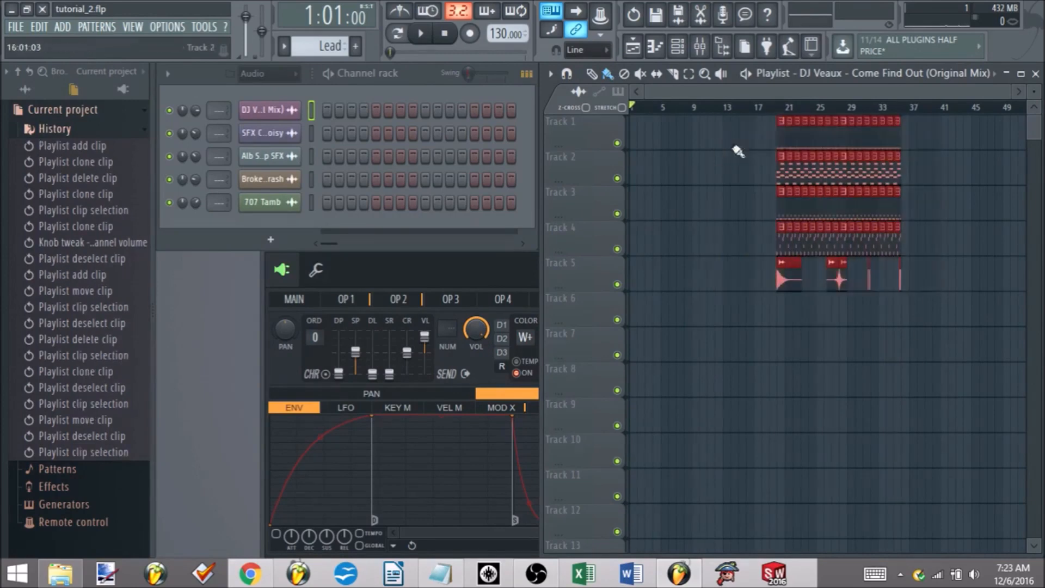
scroll(816, 144, "up", 2)
left_click_drag(818, 144, 834, 173)
key("ctrl+z")
scroll(811, 173, "up", 2)
scroll(834, 173, "down", 3)
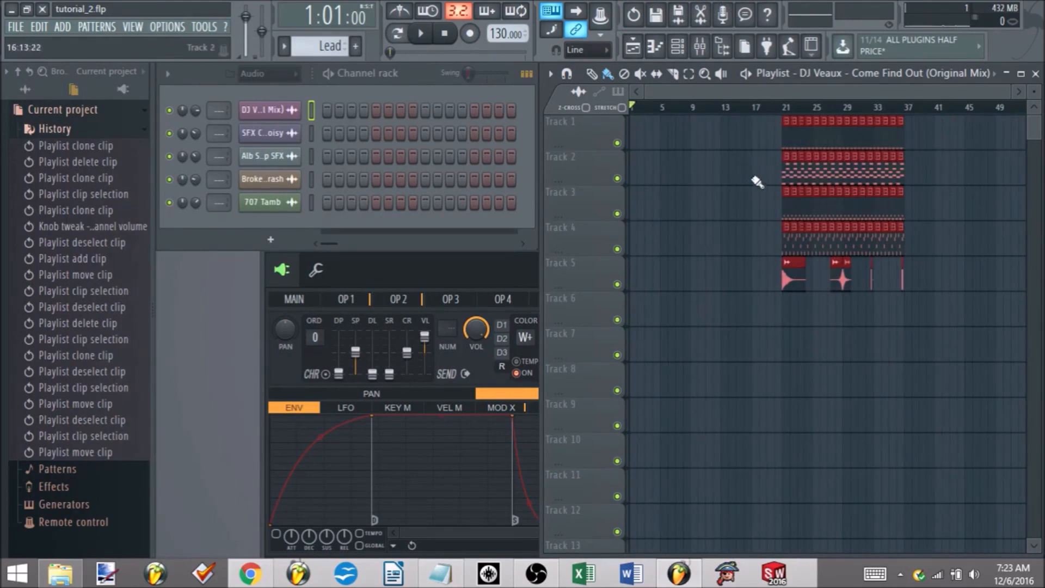
Move the selected clip block back so it starts at bar 17, and deselect it.
scroll(751, 182, "up", 2)
scroll(750, 184, "down", 2)
scroll(739, 175, "up", 3)
left_click_drag(929, 166, 812, 164)
left_click(891, 166)
scroll(885, 170, "down", 3)
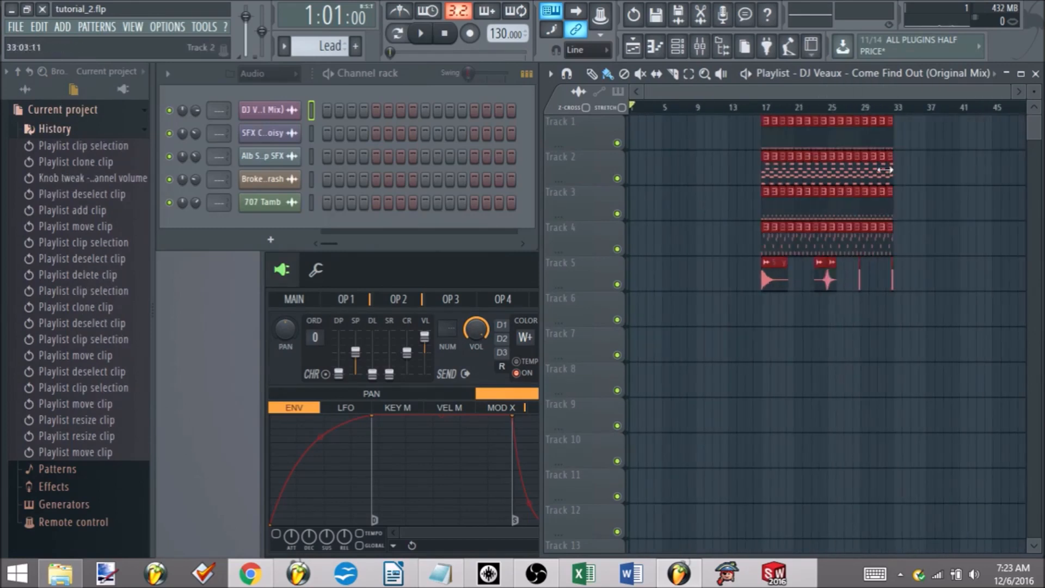
left_click(947, 195)
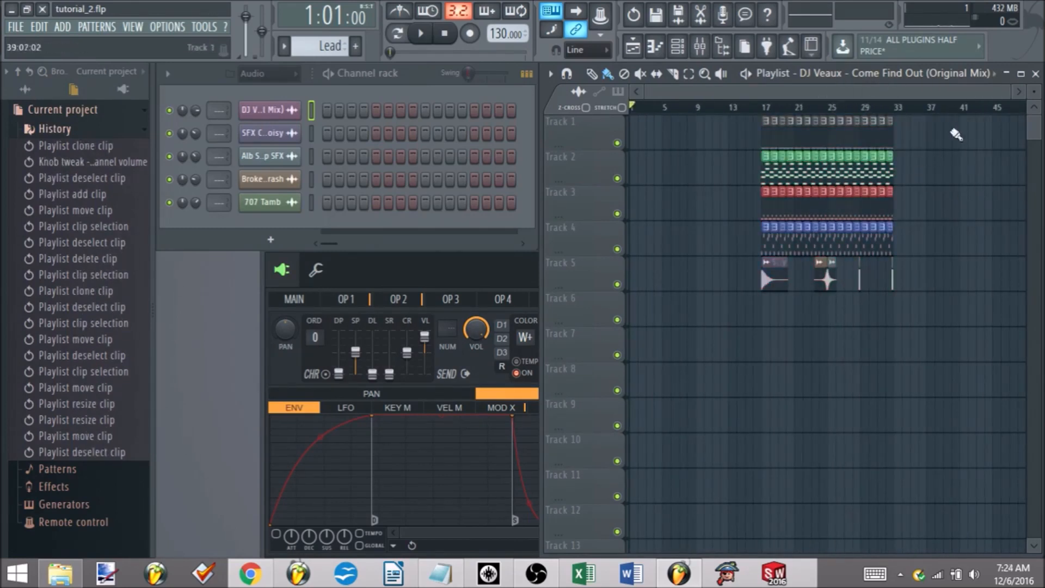
scroll(1022, 156, "up", 2)
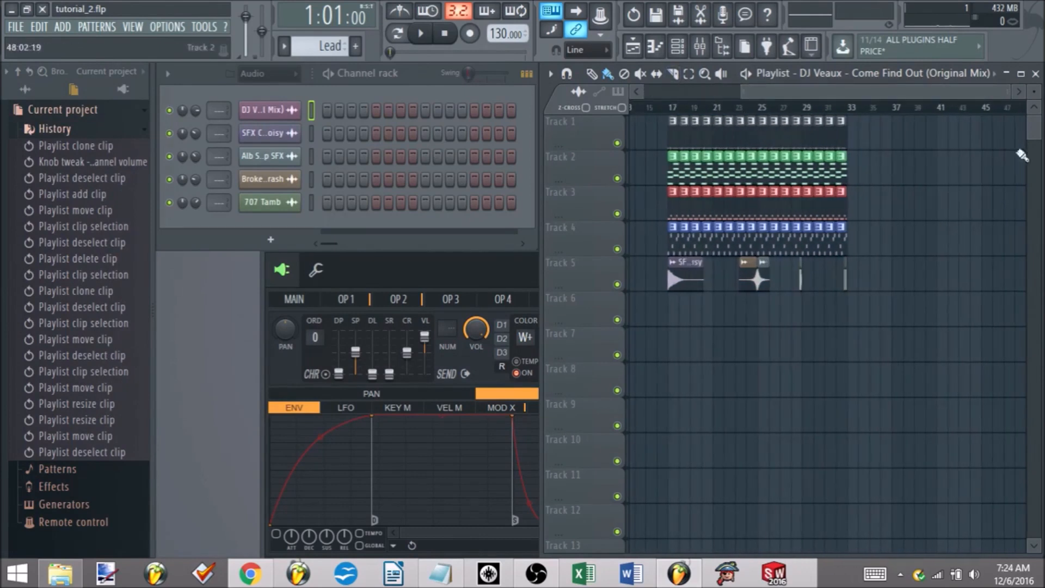
scroll(950, 165, "down", 2)
scroll(1020, 210, "up", 2)
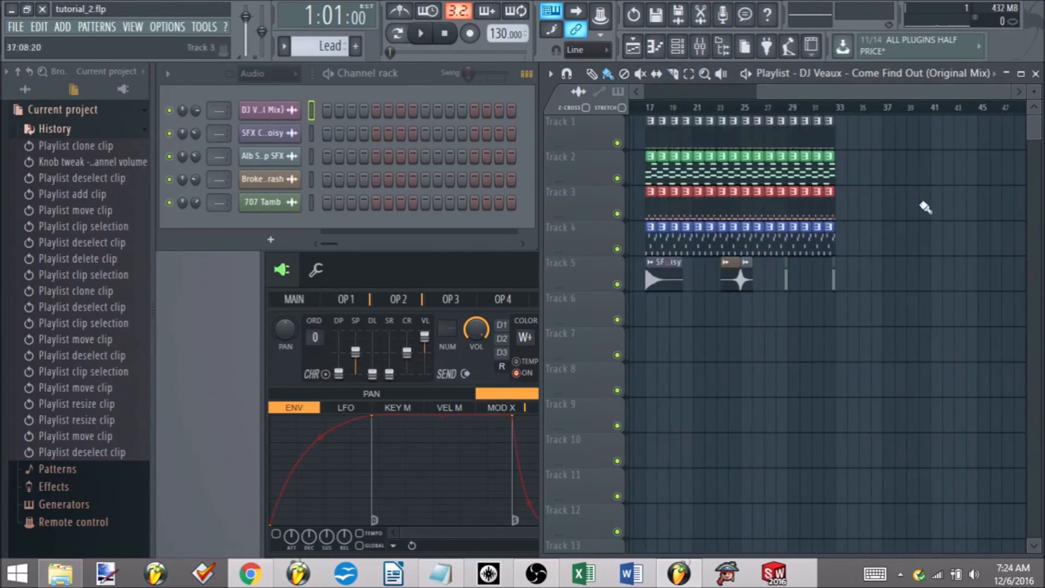
scroll(1027, 185, "down", 2)
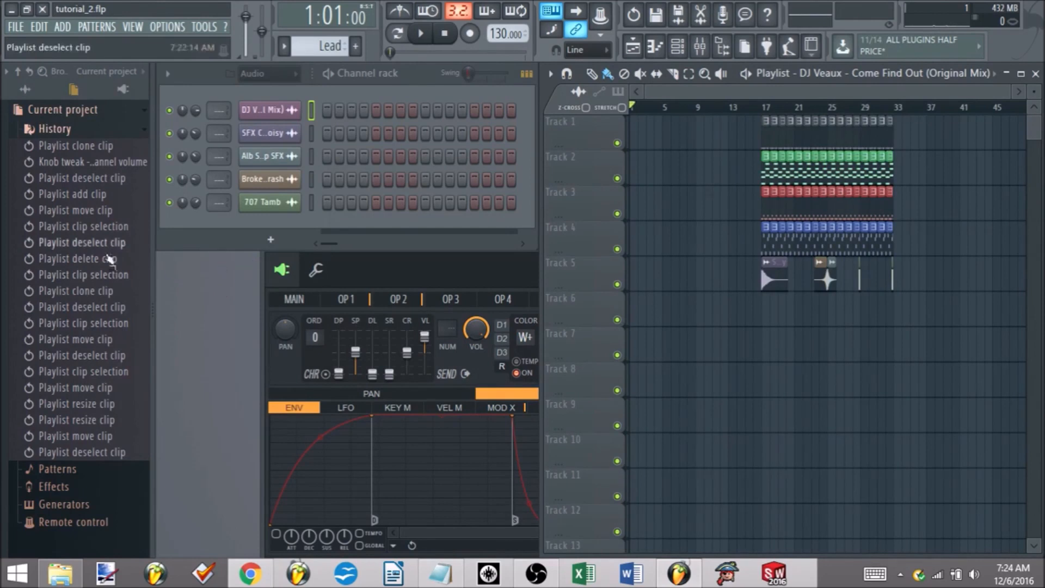
Show the Unsorted channel group in the channel rack and switch to the empty Pattern 5.
left_click(256, 73)
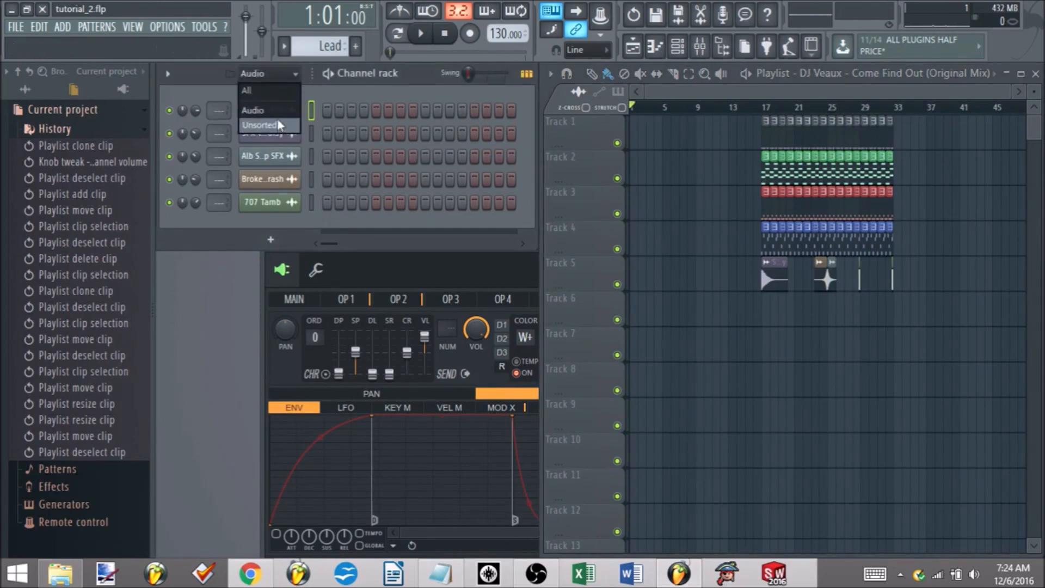
left_click(278, 126)
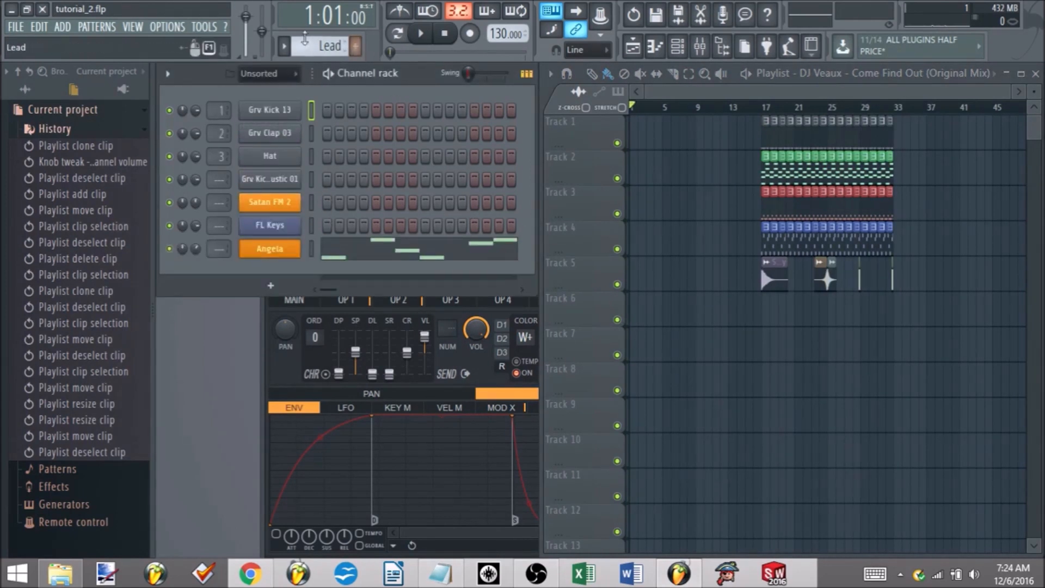
scroll(318, 44, "up", 1)
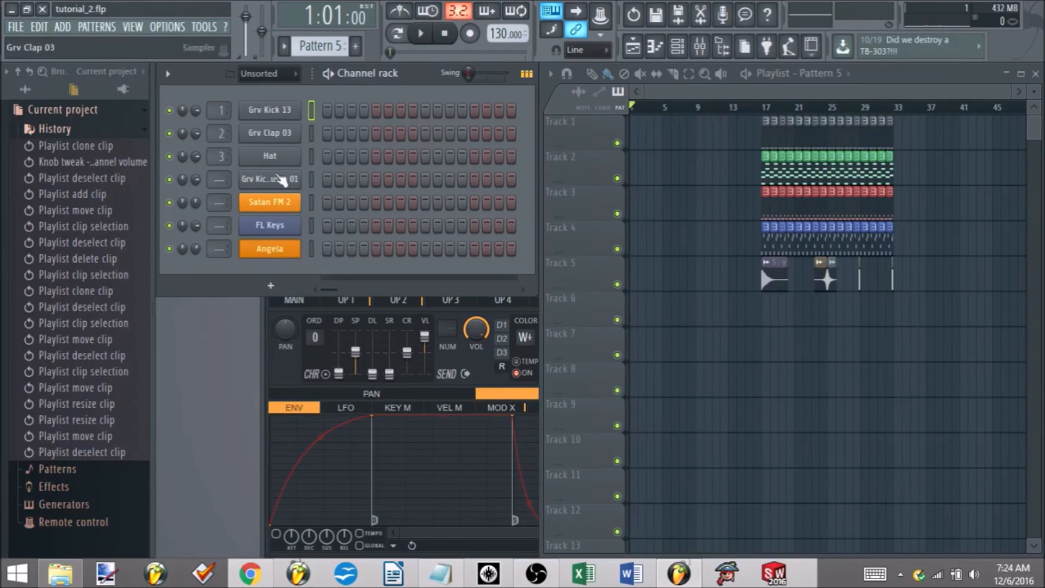
Add a Sytrus synth channel to the project and load its Ambiance pad preset.
left_click(63, 28)
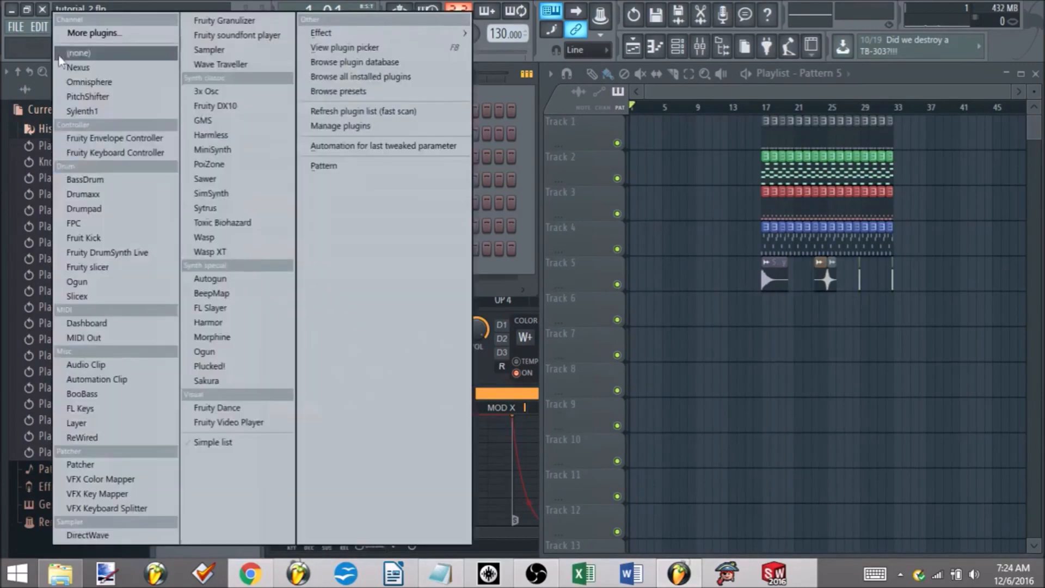
left_click(223, 213)
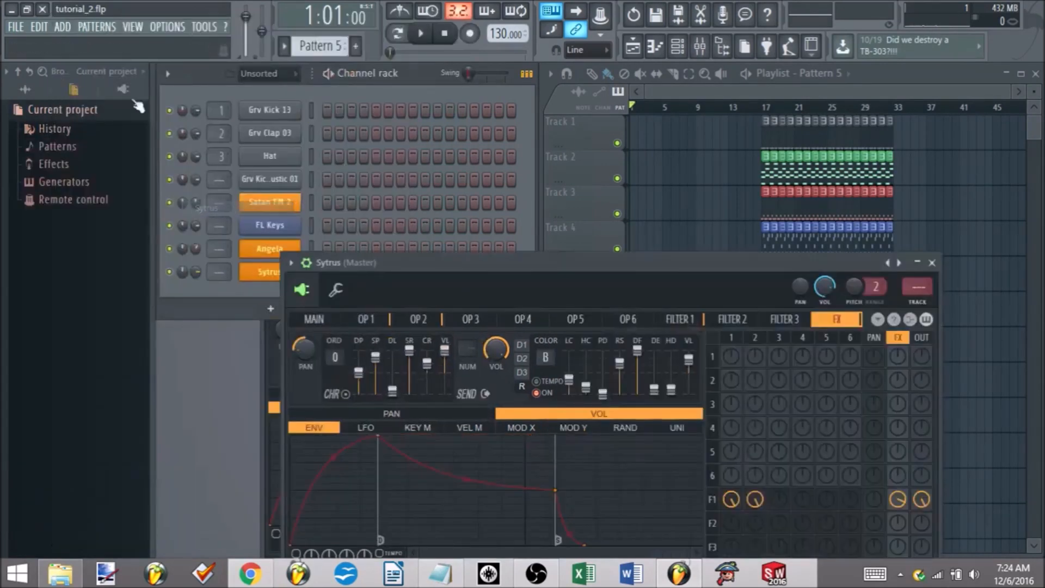
left_click(291, 263)
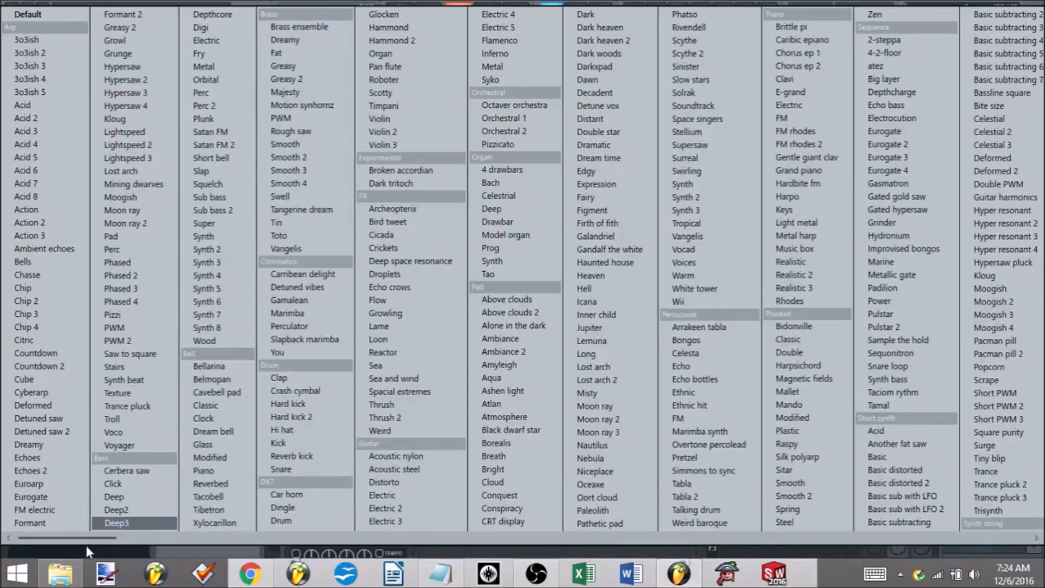
left_click_drag(79, 537, 505, 566)
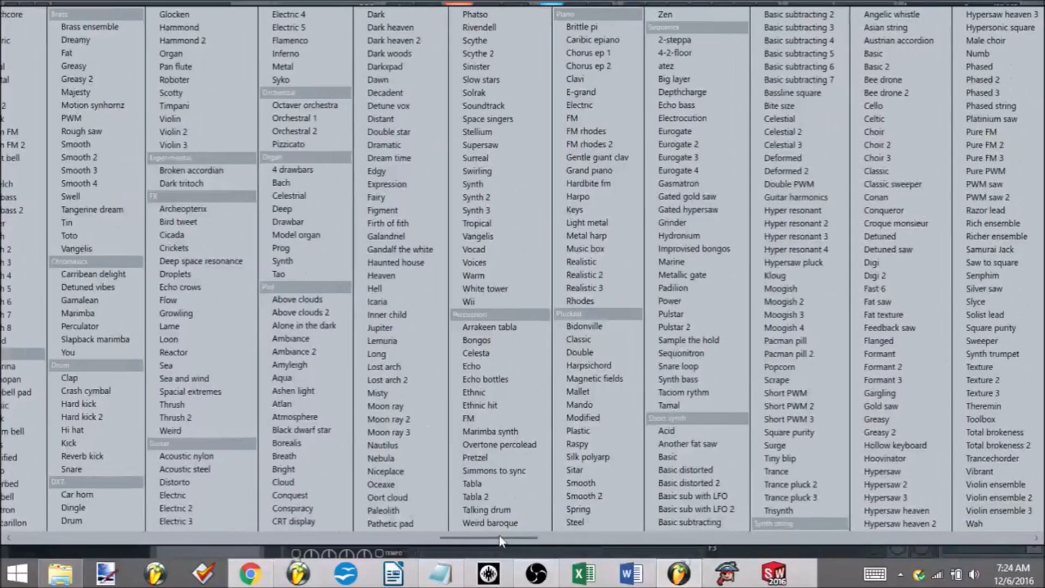
left_click(349, 338)
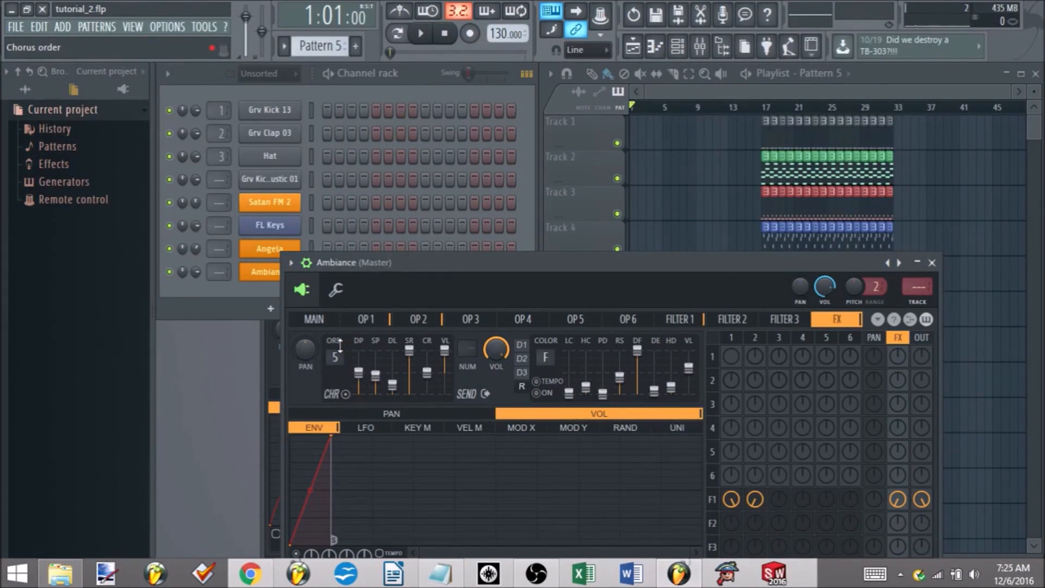
Audition the Ambiance preset with a note and step forward through the presets to Amyleigh.
key("b")
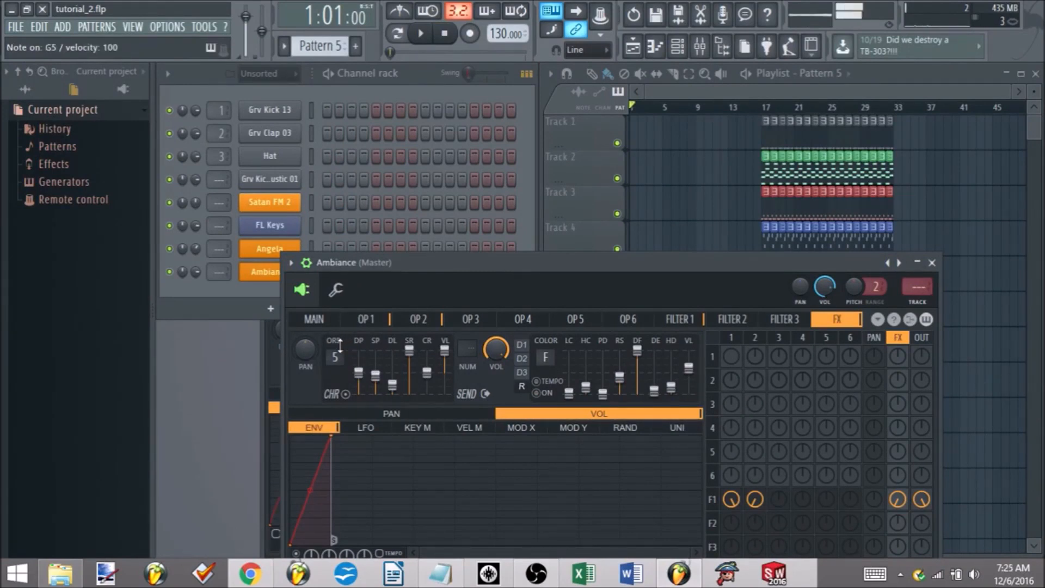
left_click(900, 263)
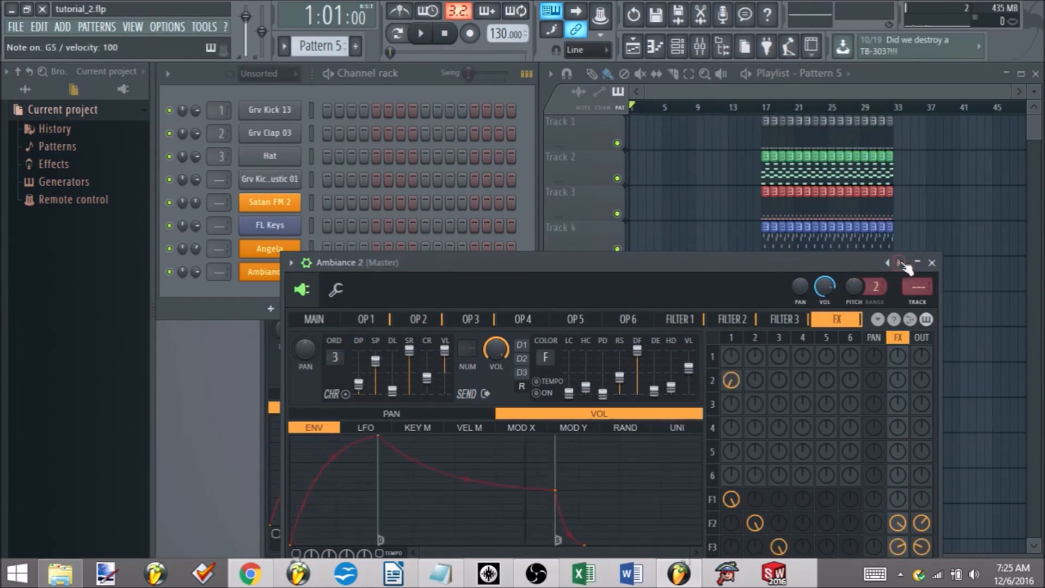
left_click(900, 263)
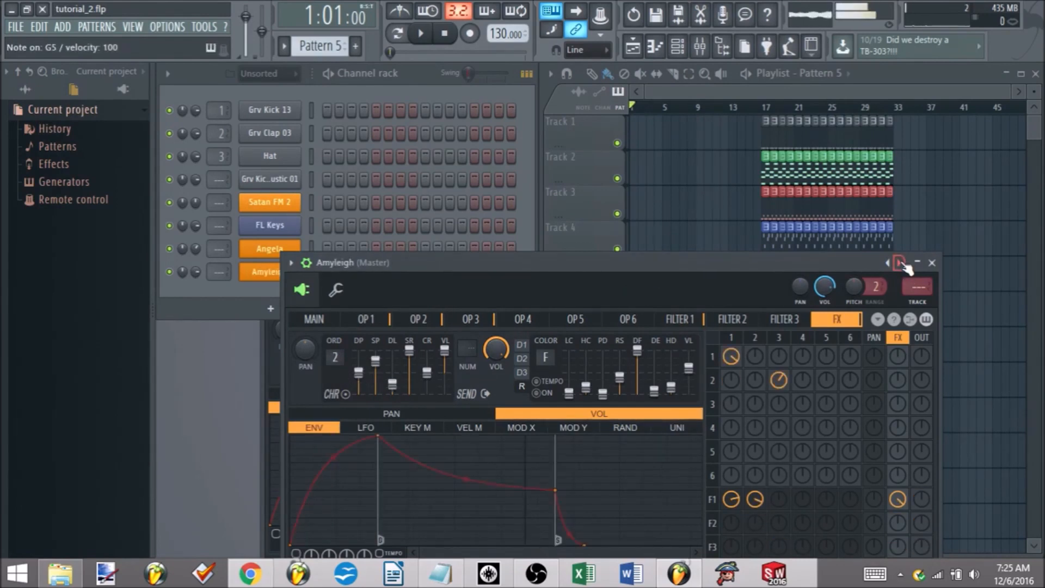
Play the arrangement briefly from bar 17, stop it, and return the playhead to bar 1.
left_click(765, 108)
key("space")
key("space")
left_click(673, 107)
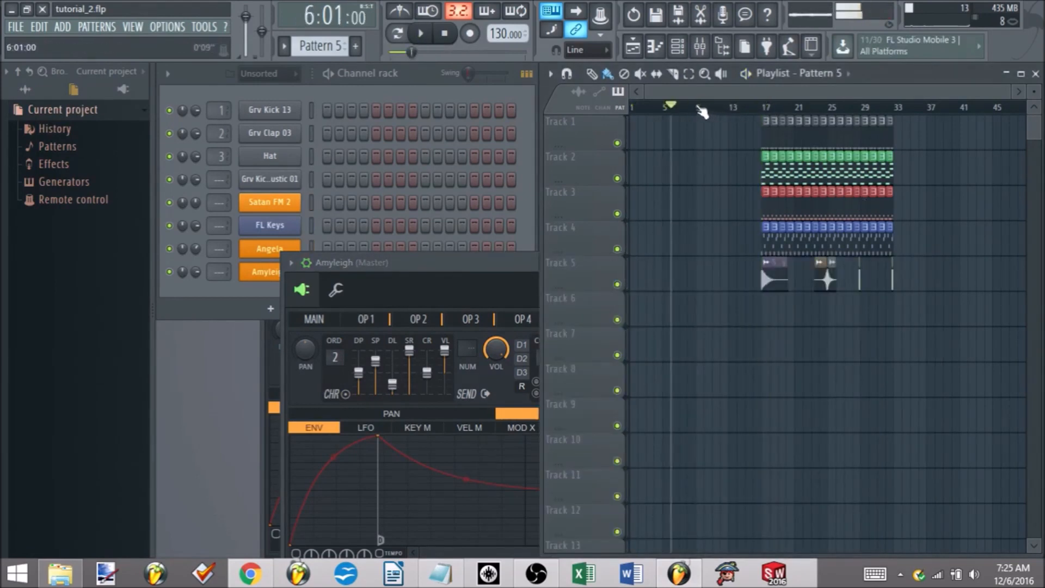
key("Home")
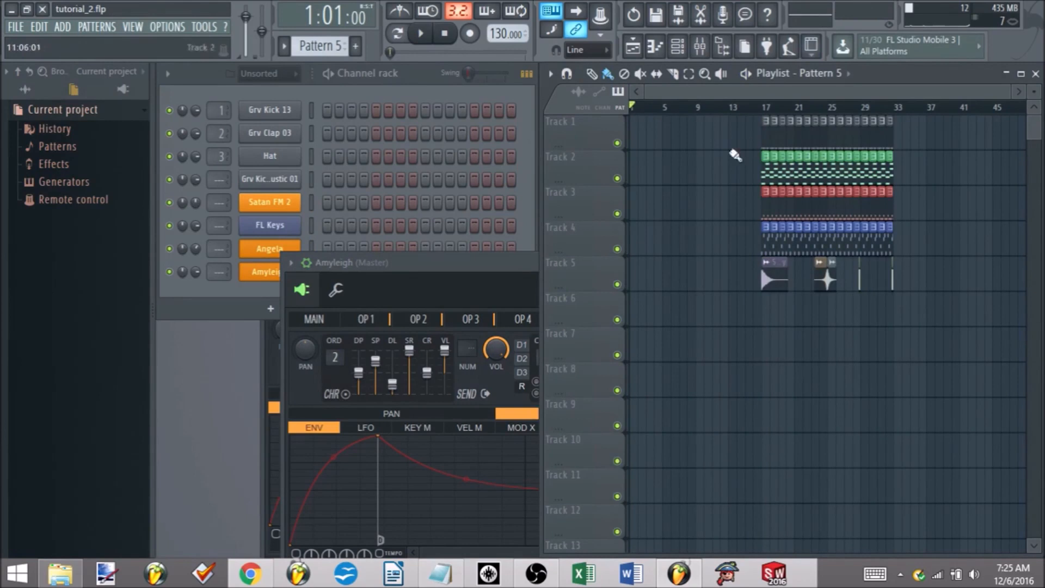
Open the piano roll for the Amyleigh channel in Pattern 5.
left_click(420, 84)
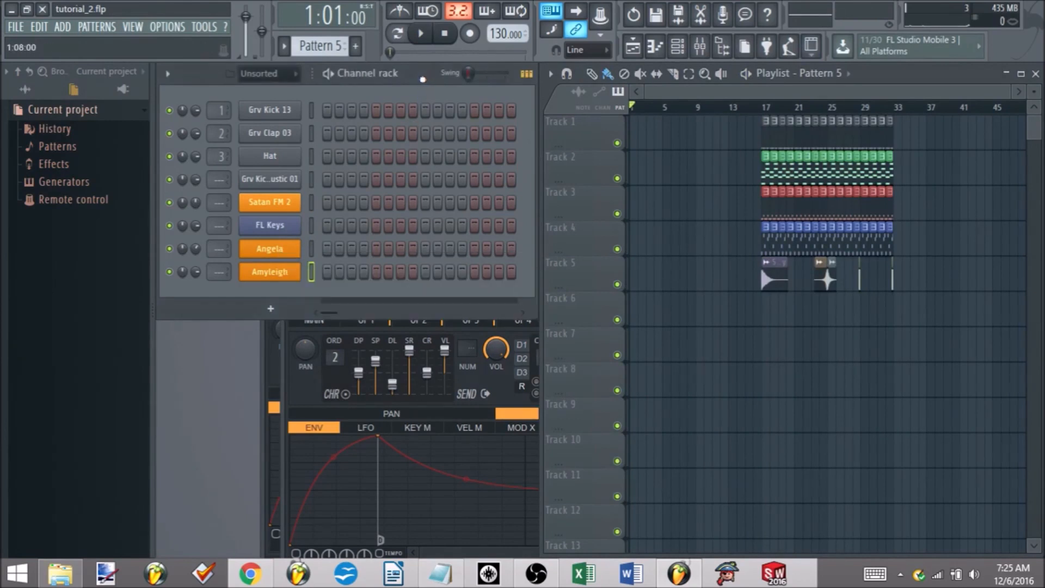
right_click(279, 284)
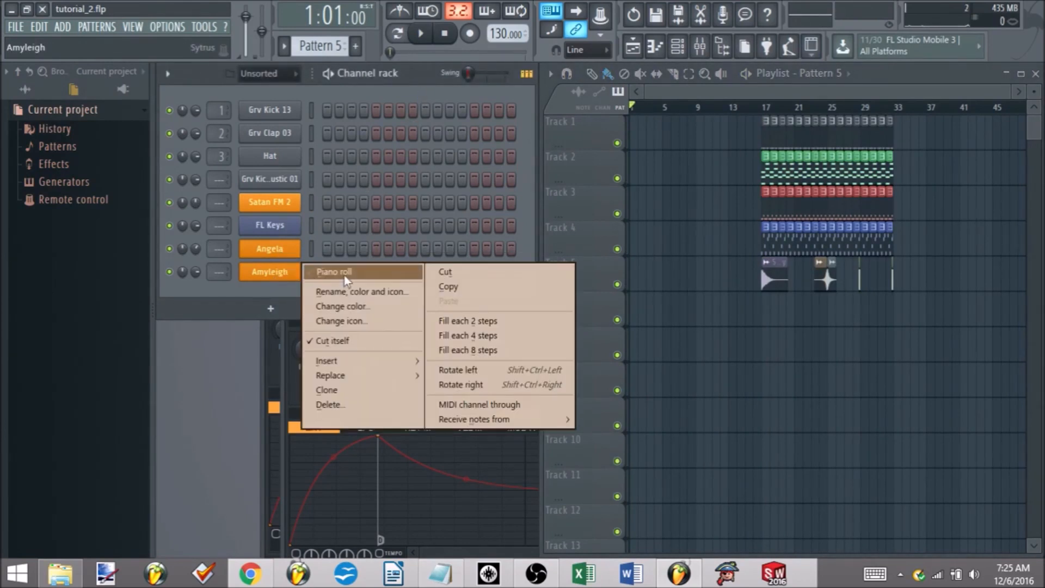
left_click(253, 287)
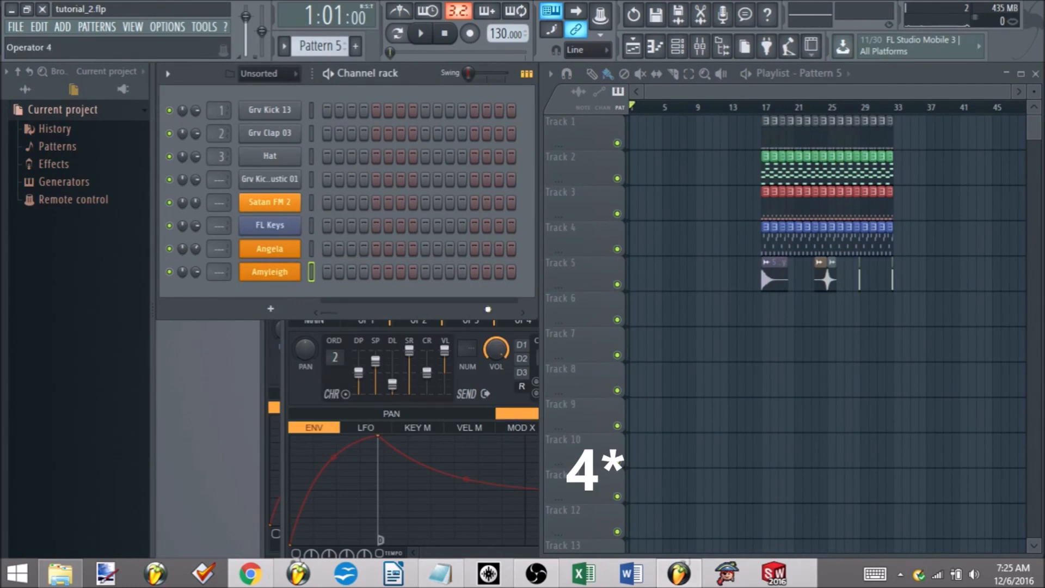
right_click(277, 275)
left_click(318, 272)
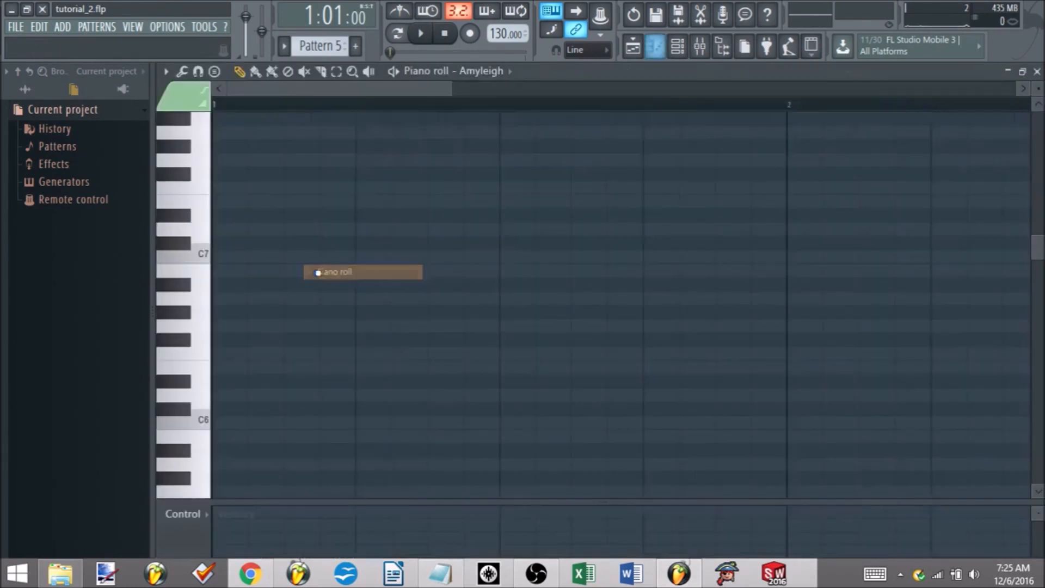
Draw a four-bar chord of C5, E5, G5 and B5 starting at bar 1.
scroll(313, 380, "down", 2)
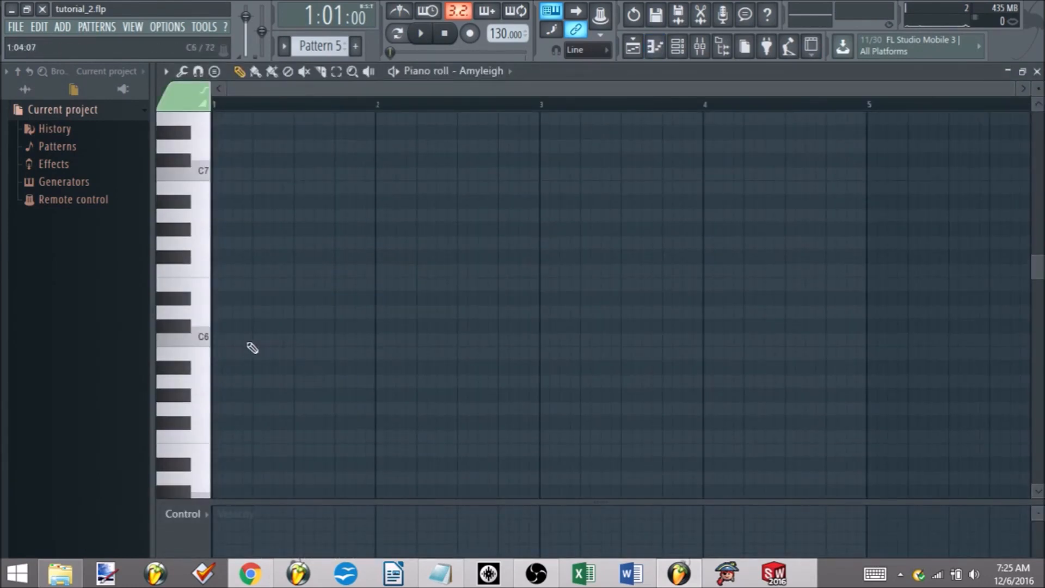
scroll(267, 347, "down", 3)
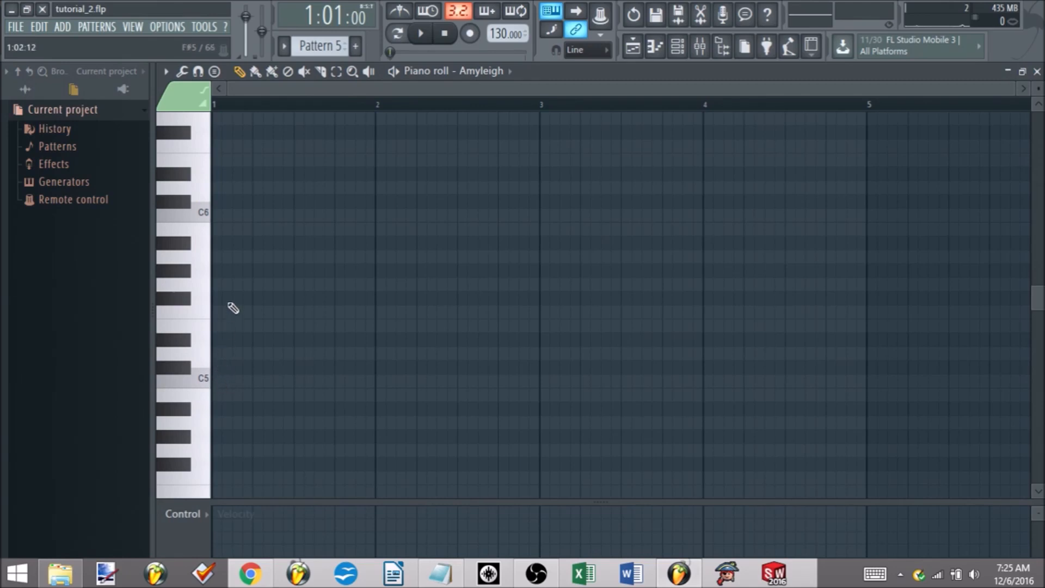
left_click(218, 381)
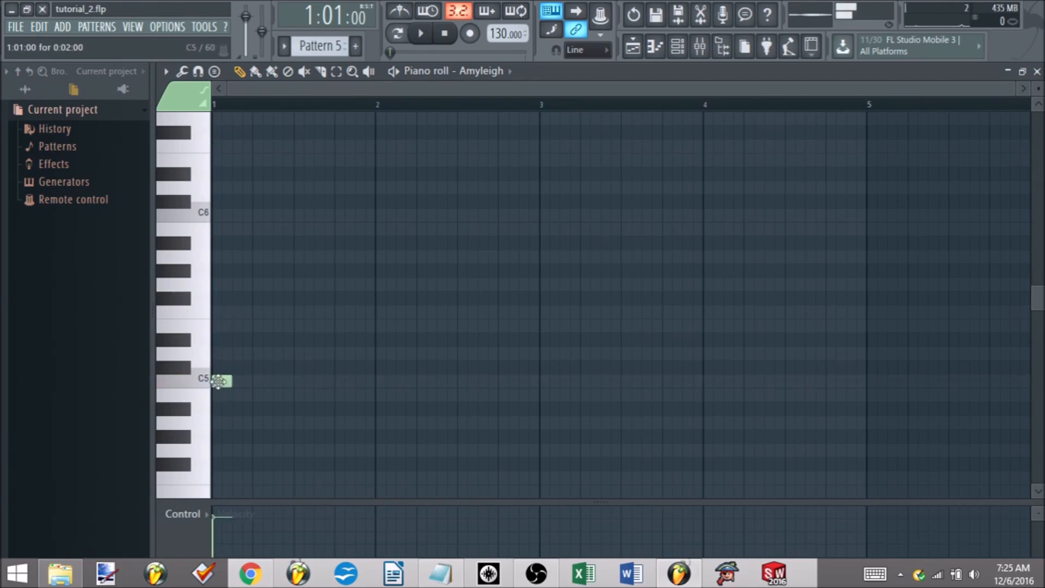
mouse_move(228, 383)
left_mouse_down()
mouse_move(877, 390)
mouse_move(866, 387)
left_mouse_up()
left_click_drag(254, 327, 182, 340)
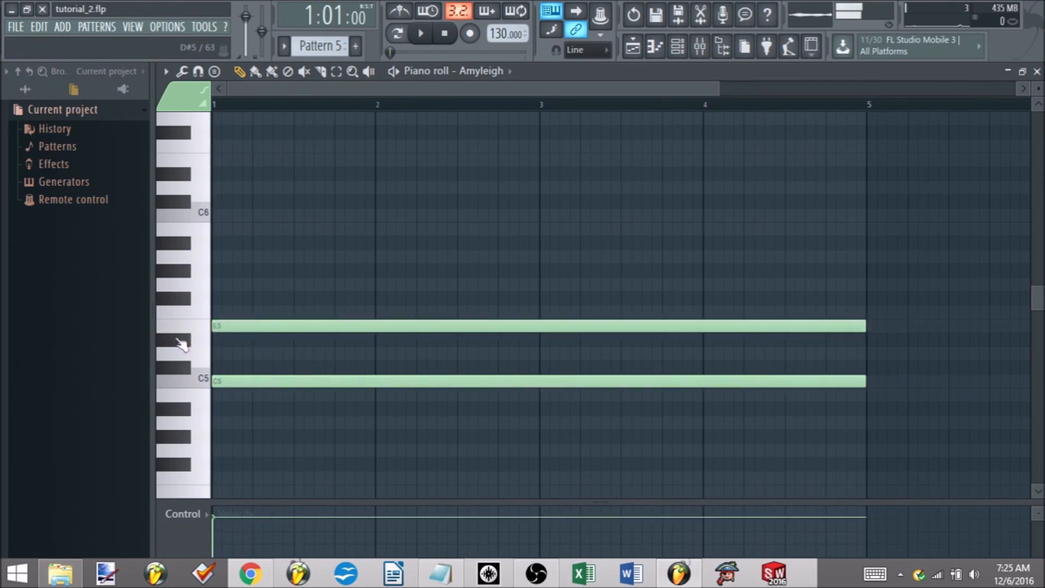
left_click_drag(239, 299, 198, 284)
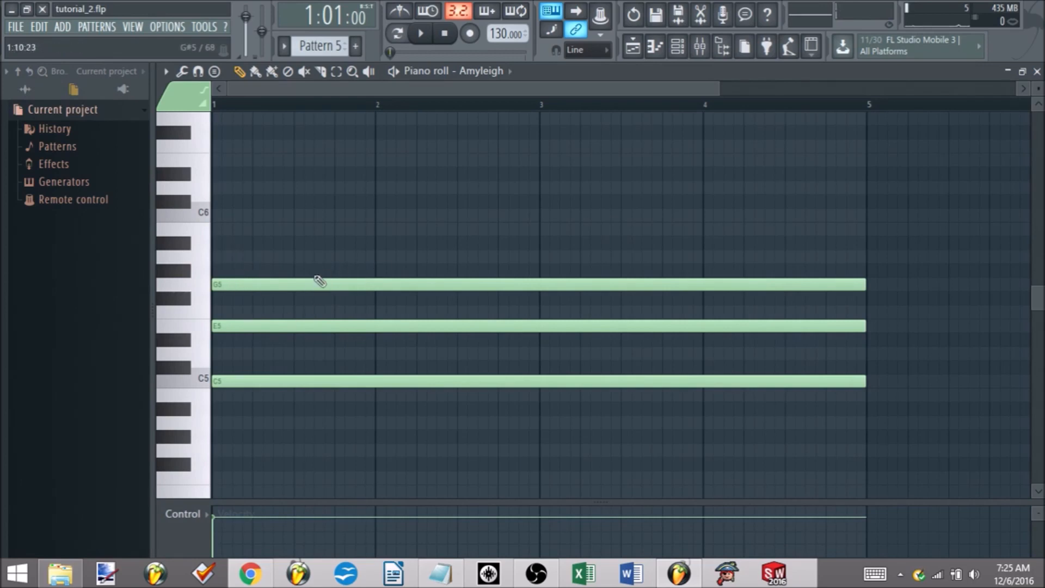
right_click(286, 326)
key("ctrl+z")
left_click(242, 229)
scroll(485, 182, "down", 2)
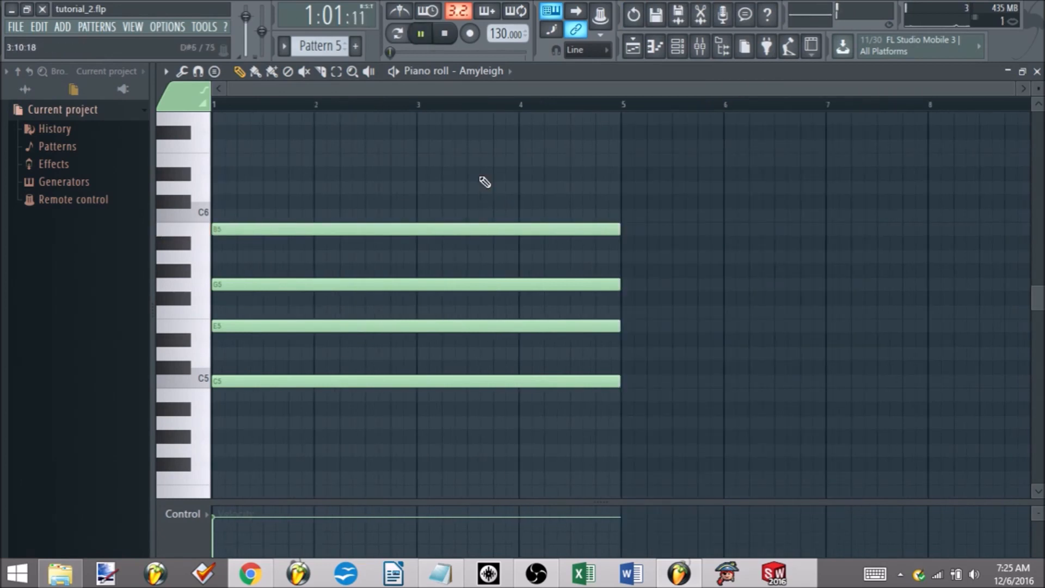
Stop the song playback, switch to pattern mode, and play the Pattern 5 chord.
left_click(421, 34)
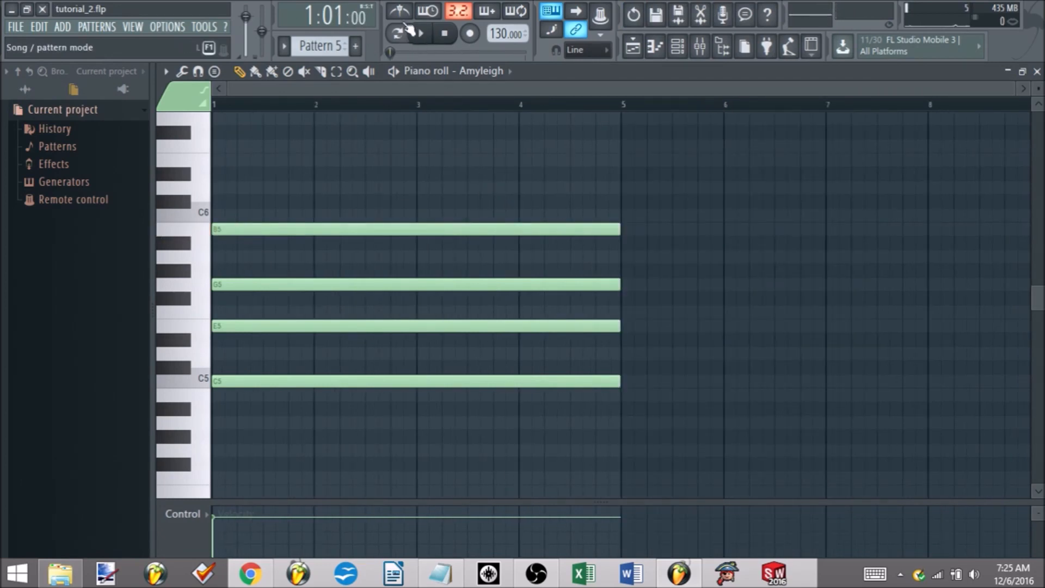
left_click(399, 36)
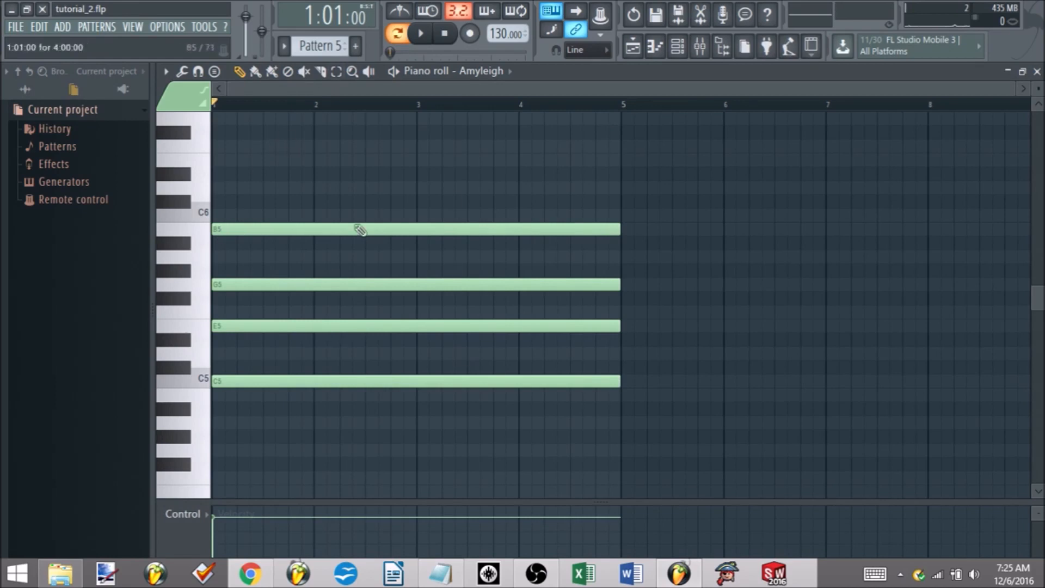
key("space")
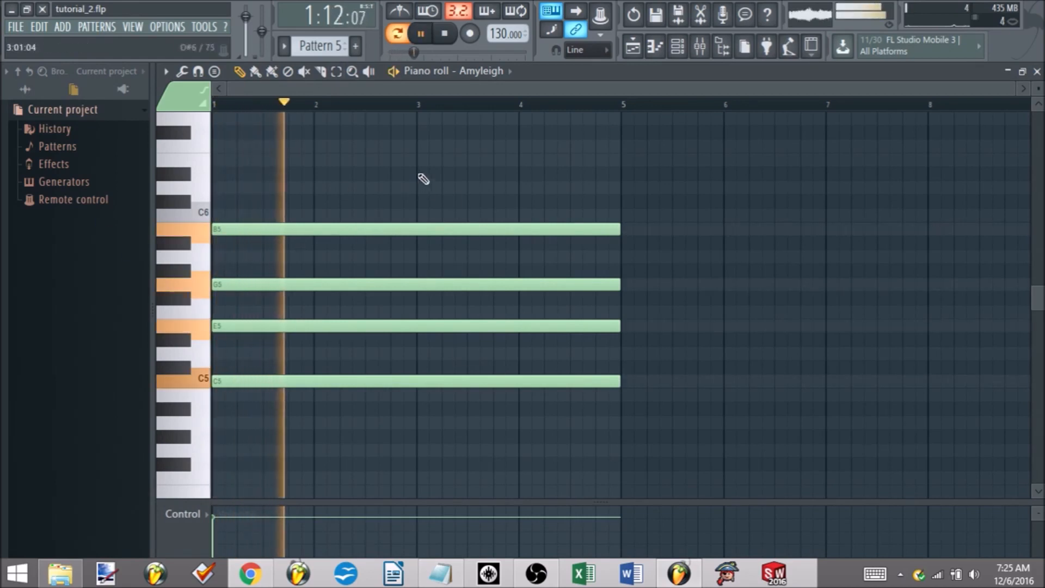
Stop playback, shorten all four chord notes to one bar, and preview them with the metronome on.
left_click_drag(687, 430, 515, 218)
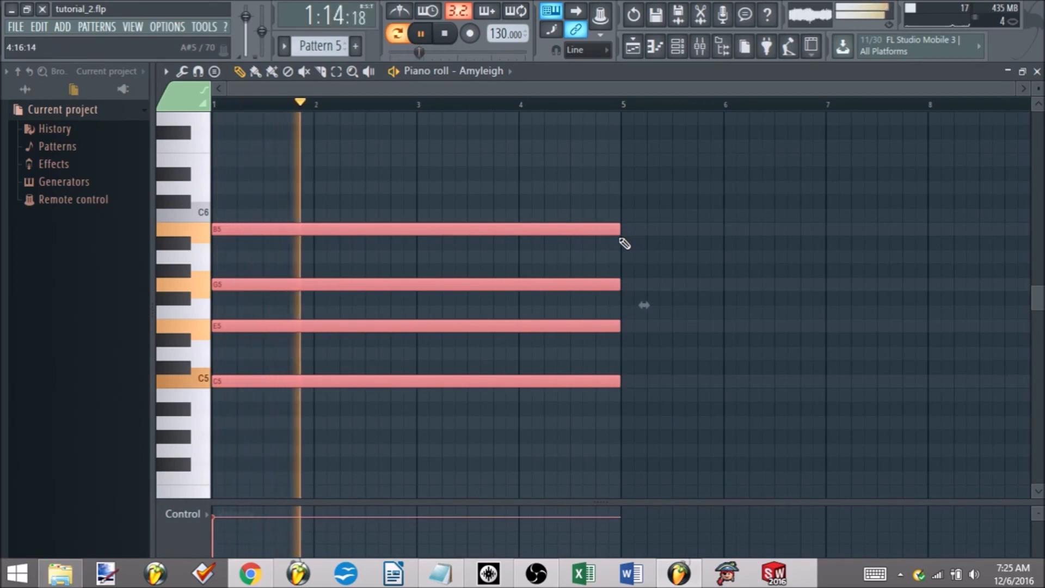
key("space")
left_click_drag(621, 230, 313, 226)
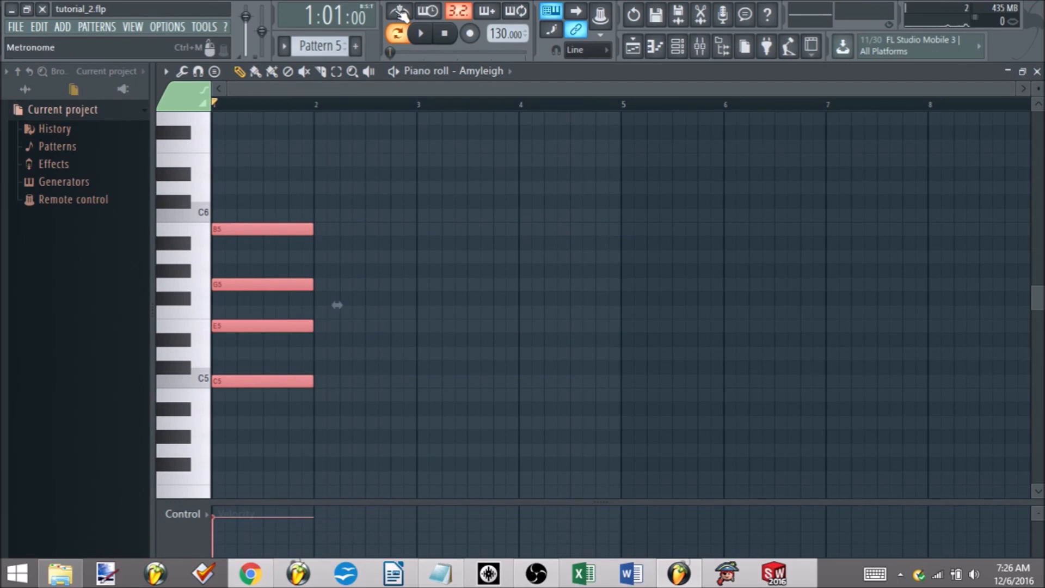
key("space")
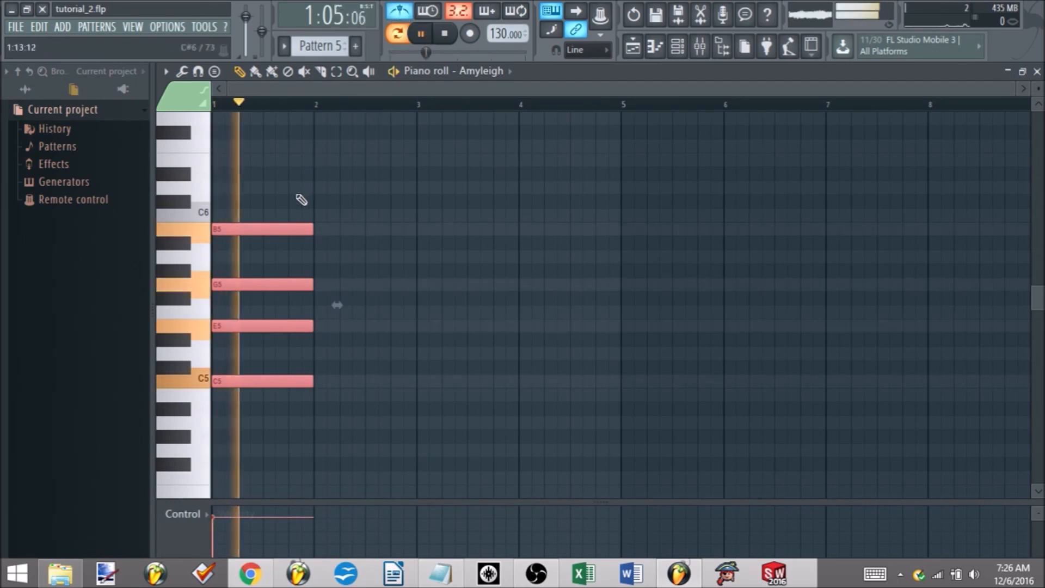
key("space")
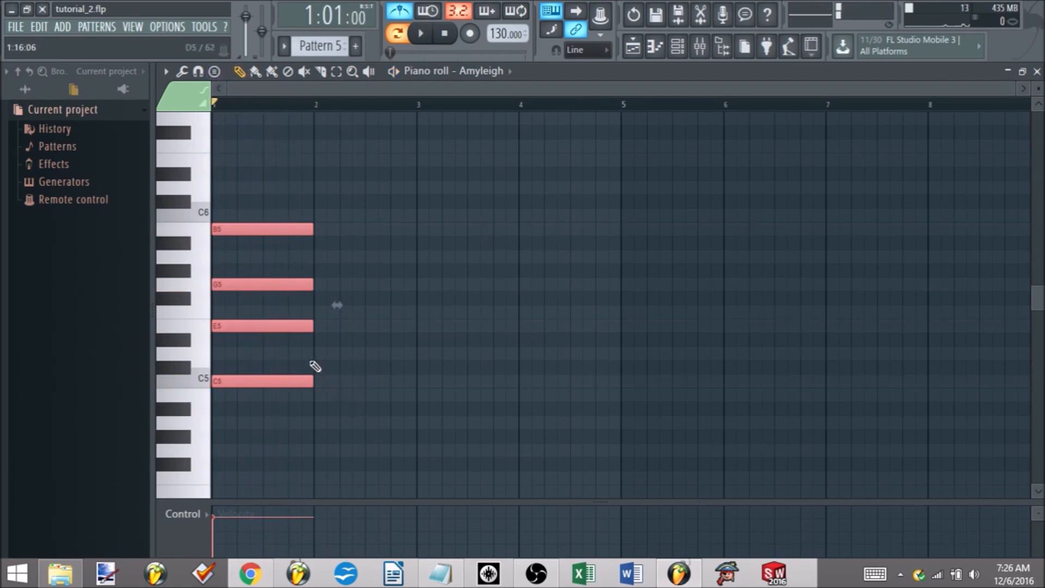
Draw a one-bar chord of C5, D5, F5 and A5 at bar 2 and preview the progression.
left_click(317, 353)
left_click(321, 312)
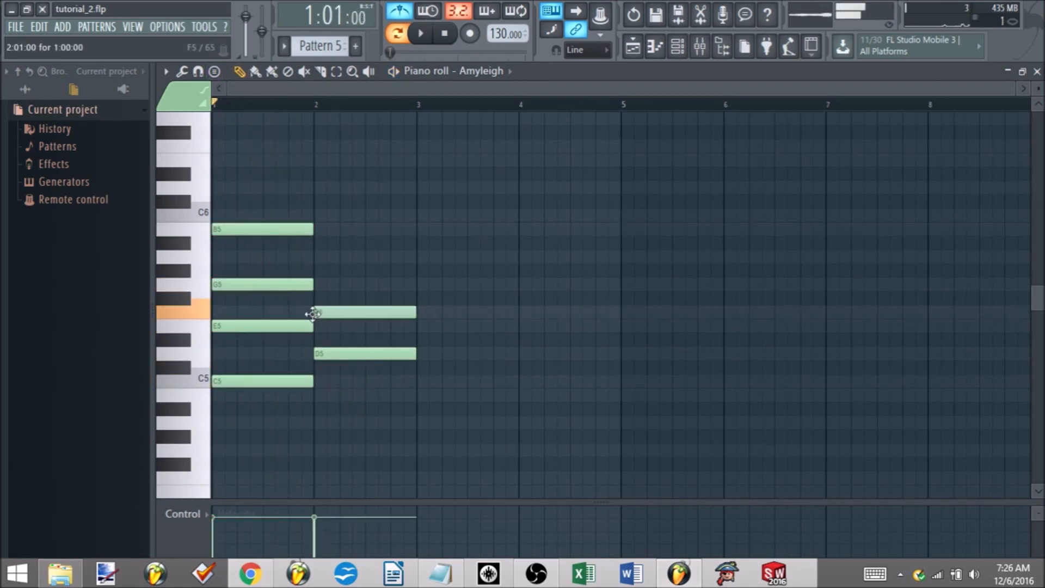
left_click(317, 256)
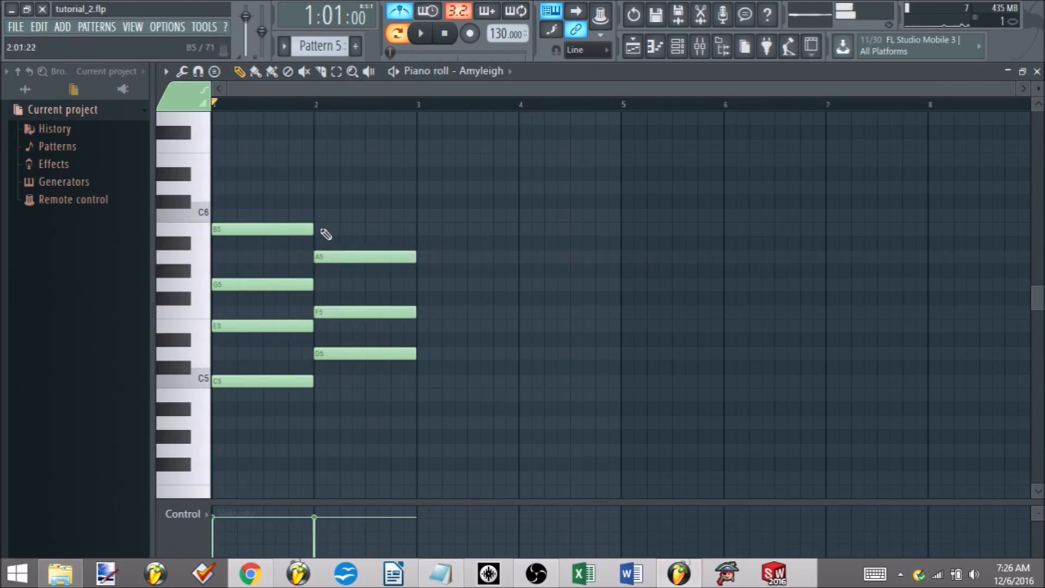
left_click(320, 382)
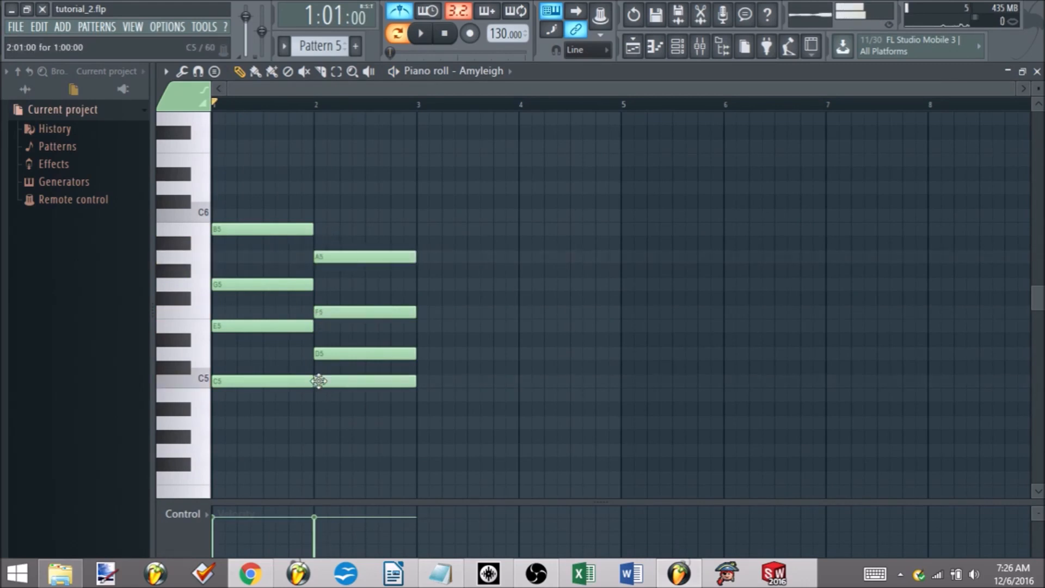
key("space")
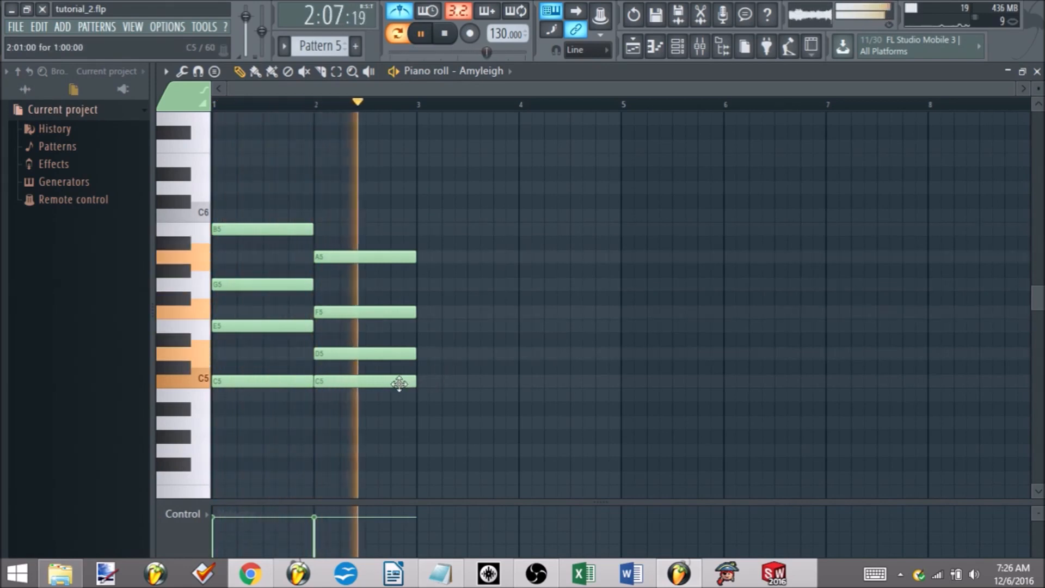
key("space")
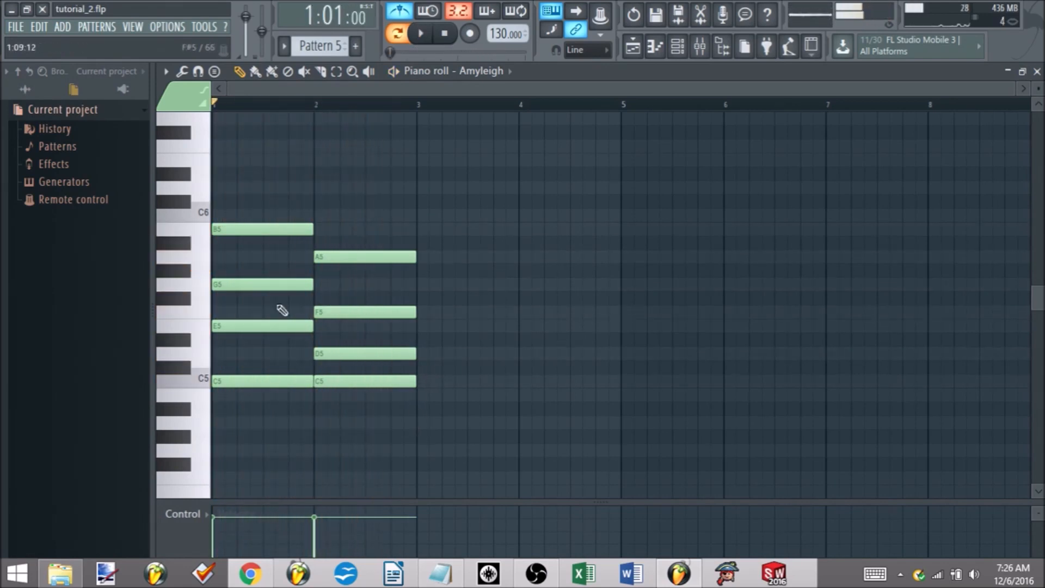
Draw a one-bar chord of C5, E5, F5 and A5 at bar 3 and preview the progression.
left_click(204, 288)
left_click(200, 315)
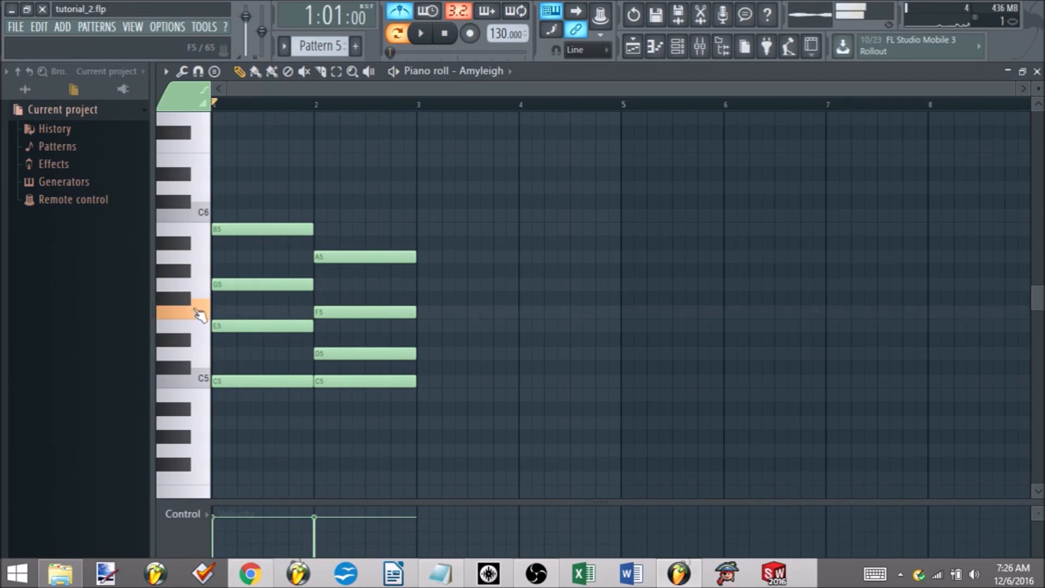
left_click(420, 313)
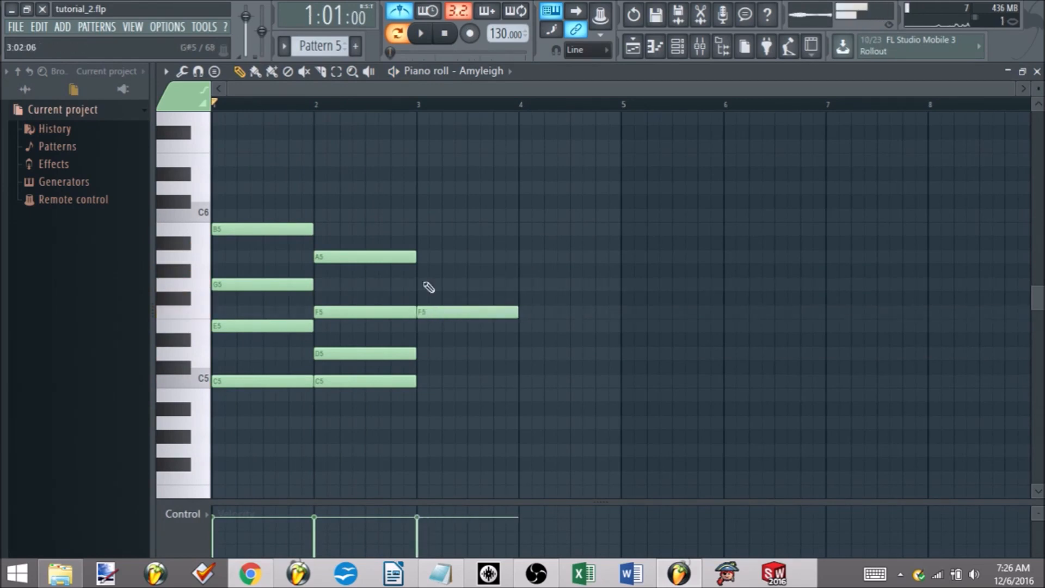
left_click(431, 257)
left_click_drag(419, 254, 412, 256)
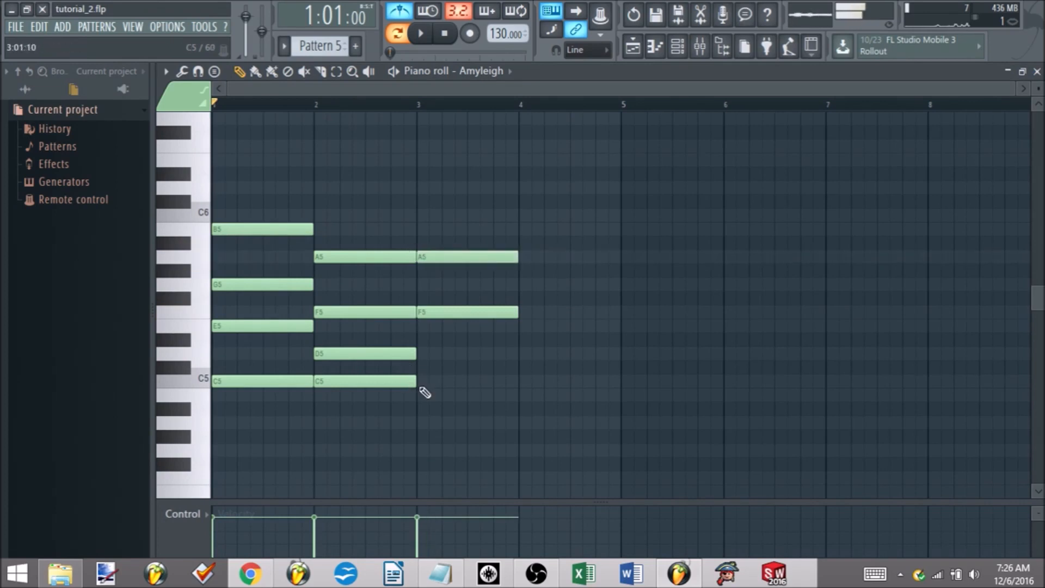
left_click(420, 381)
left_click(418, 327)
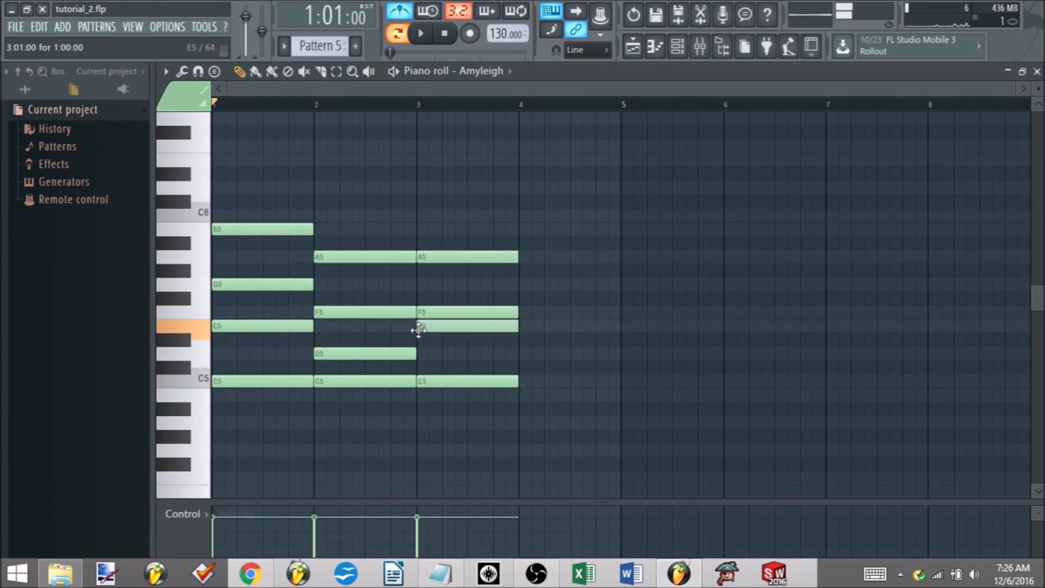
key("space")
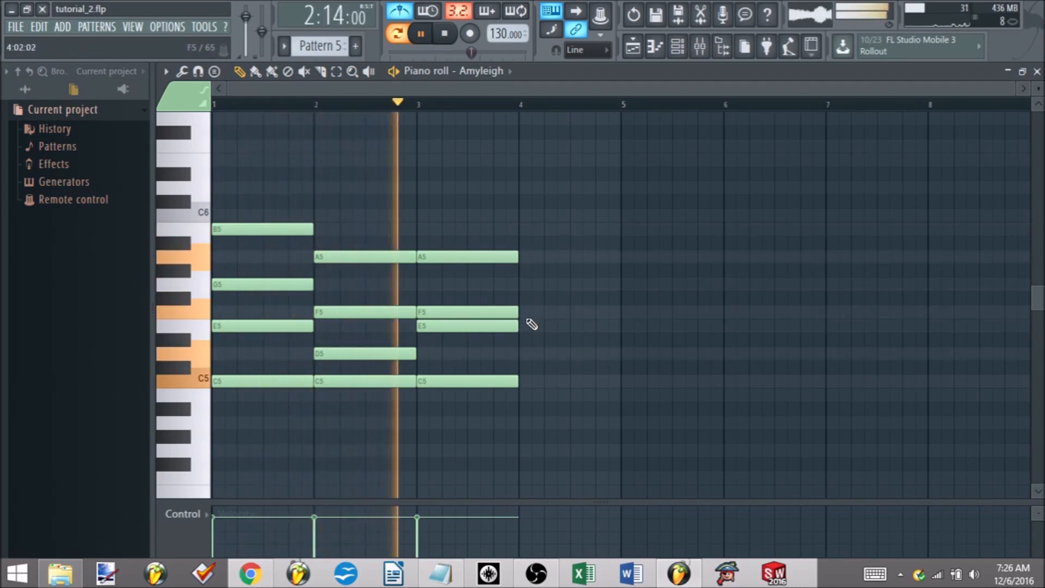
key("space")
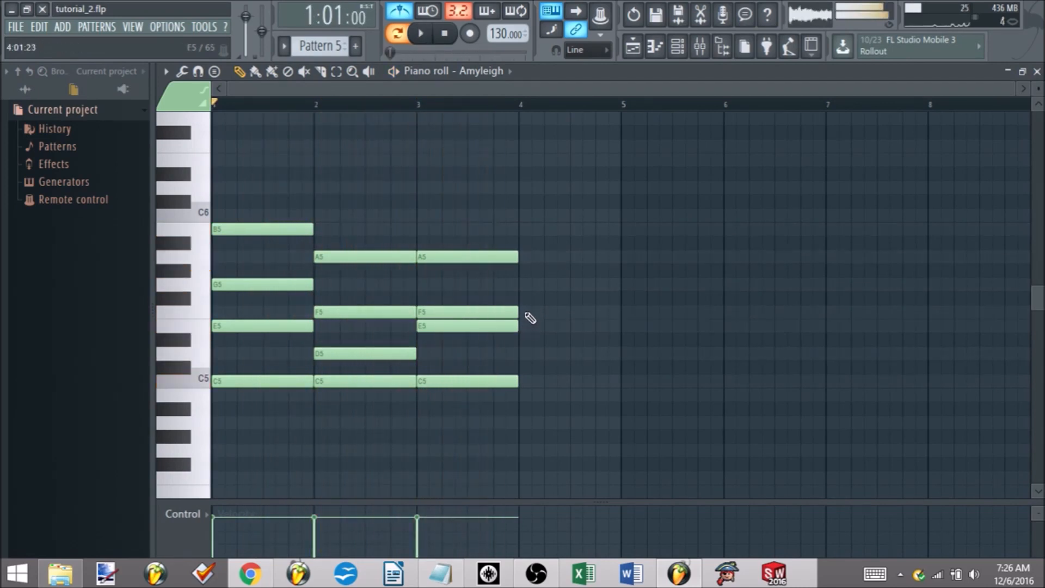
Draw a one-bar chord of C5, F5, G5 and B5 at bar 4, play the progression, and close the piano roll.
left_click(524, 286)
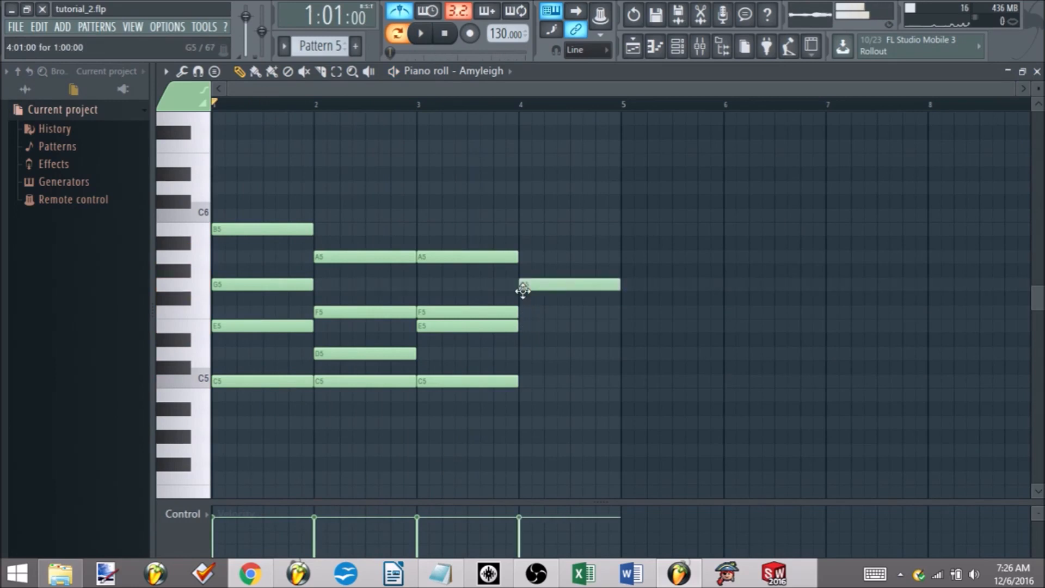
left_click(524, 229)
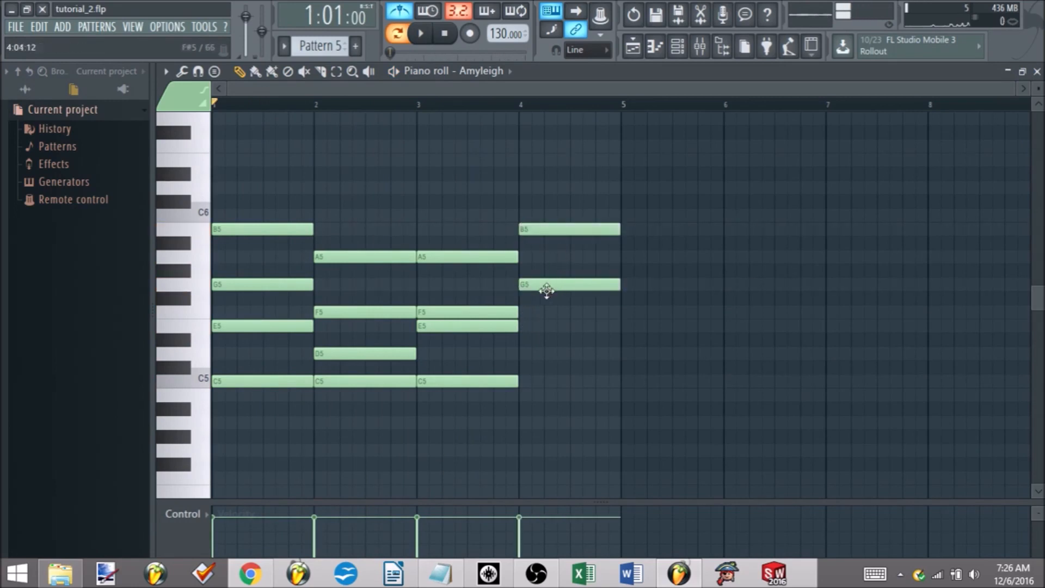
left_click(528, 382)
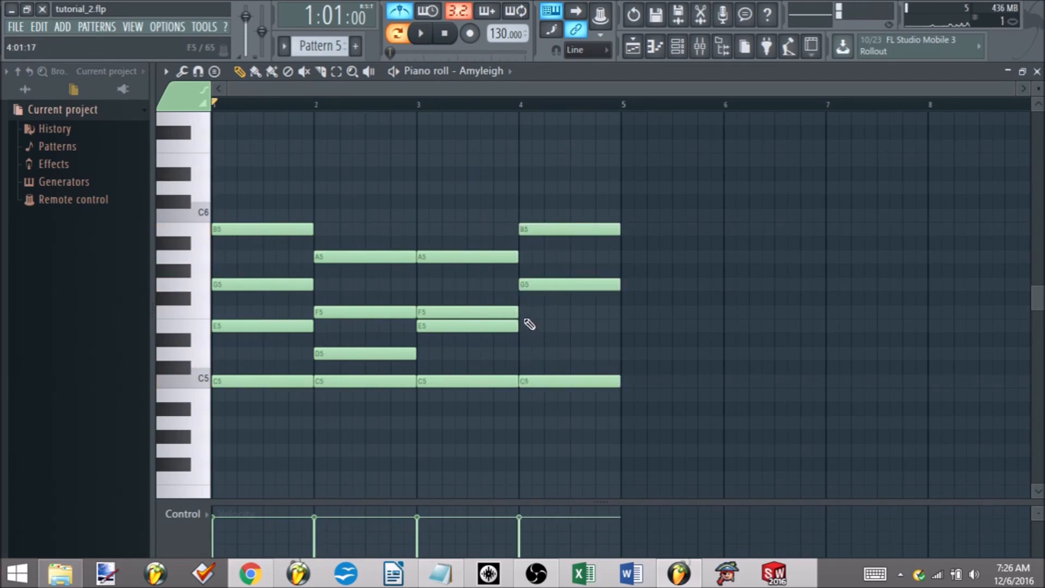
left_click(526, 313)
key("space")
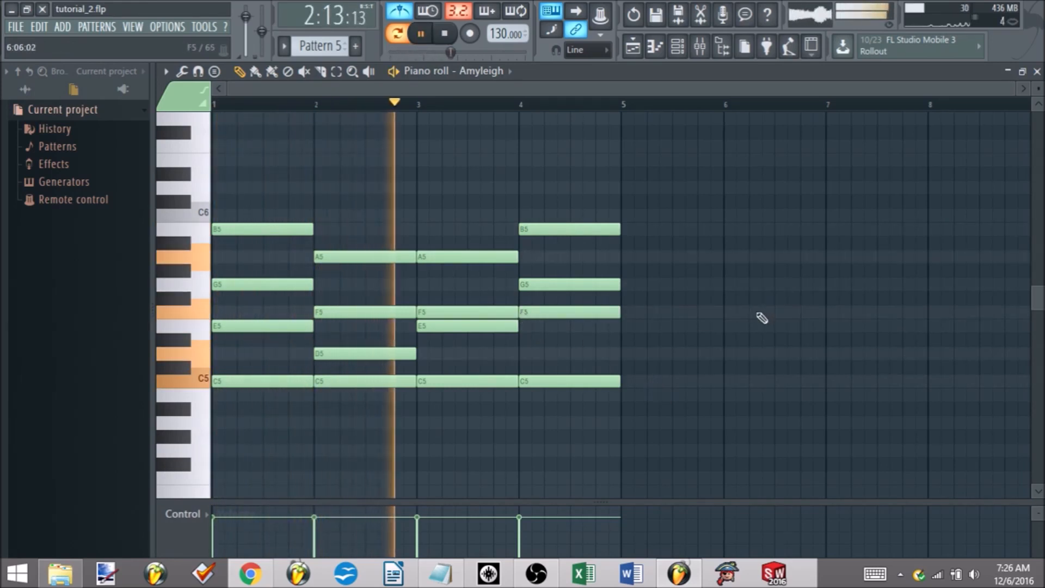
left_click(1037, 72)
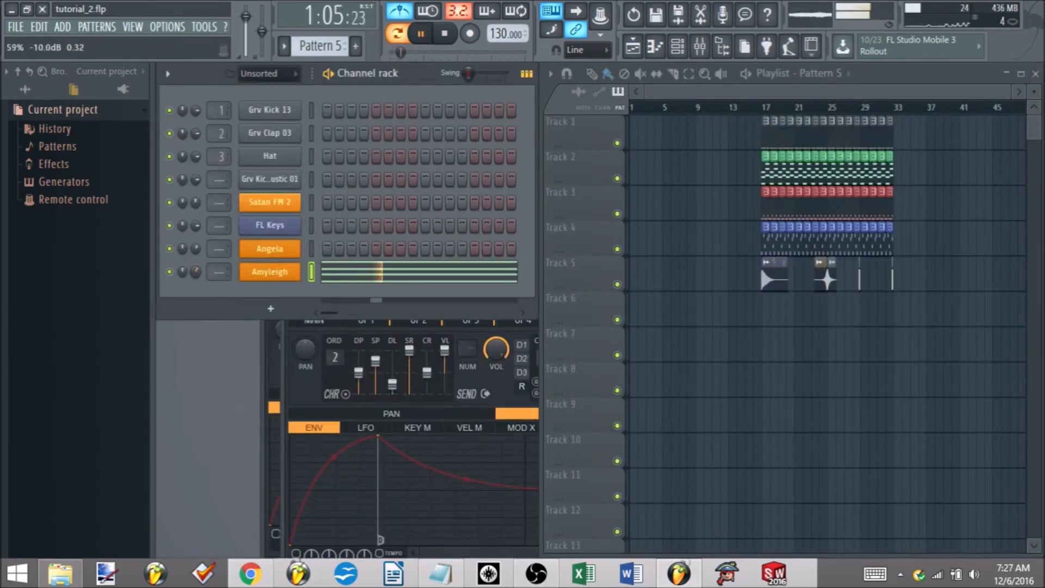
Reopen the Amyleigh piano roll, delete F5 from the bar 4 chord, and stop the playback.
right_click(299, 268)
left_click(380, 271)
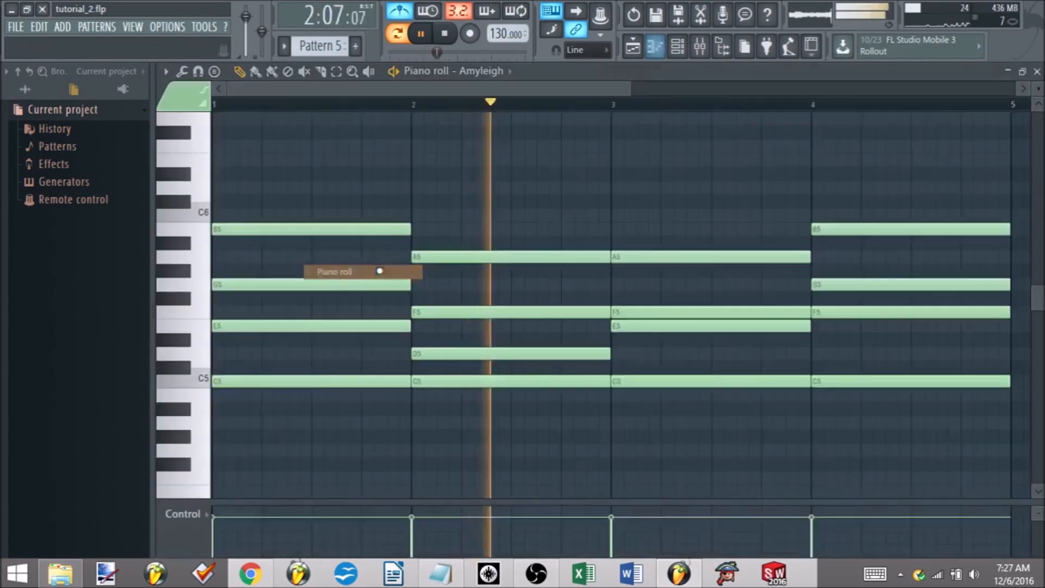
scroll(559, 305, "up", 2)
right_click(556, 314)
scroll(556, 314, "down", 2)
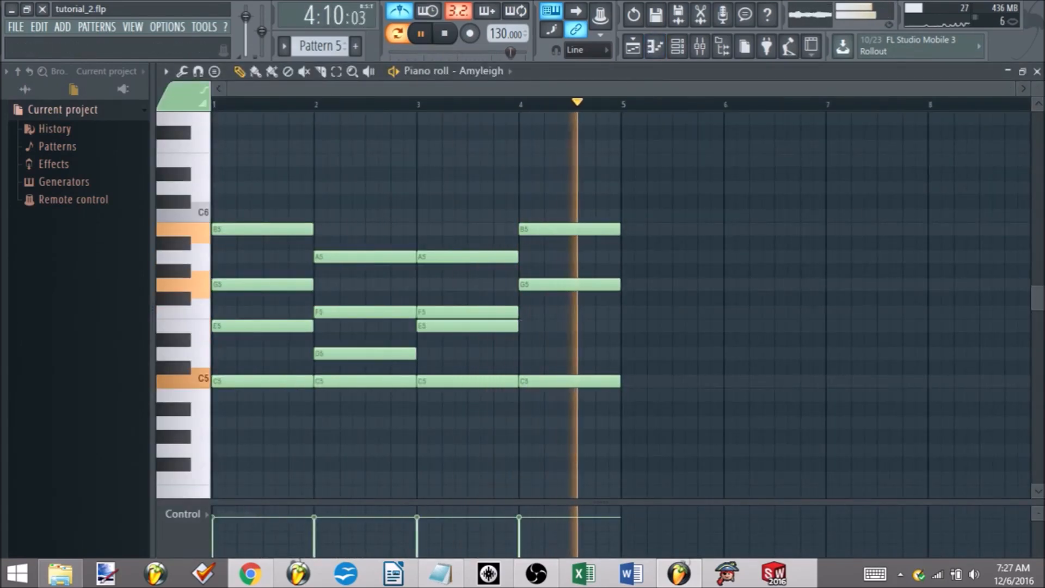
left_click(1037, 71)
key("space")
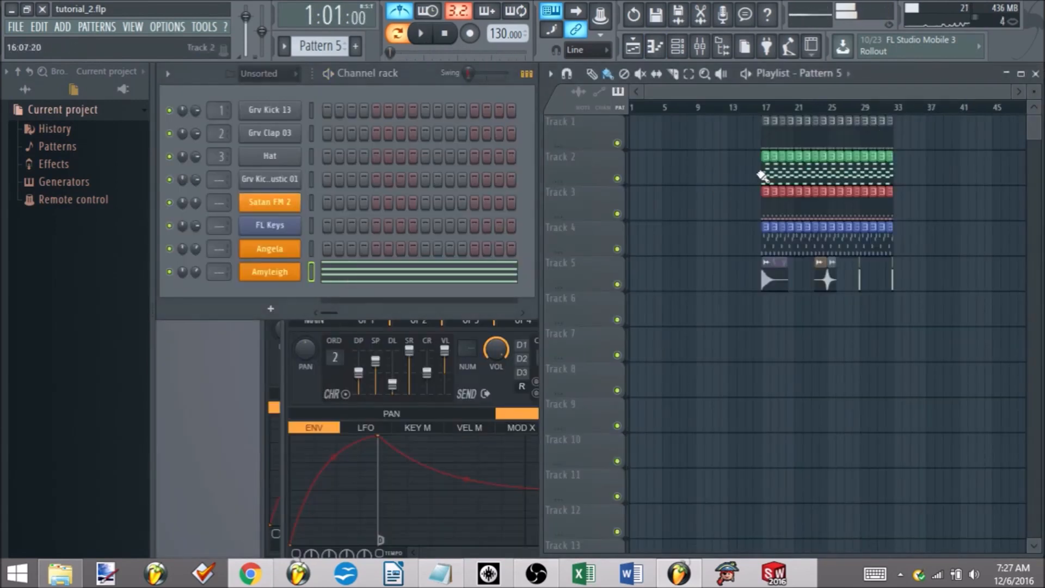
Paint four Pattern 5 clips on Track 2 across bars 1 to 16 and preview them in song mode.
left_click_drag(751, 176, 631, 163)
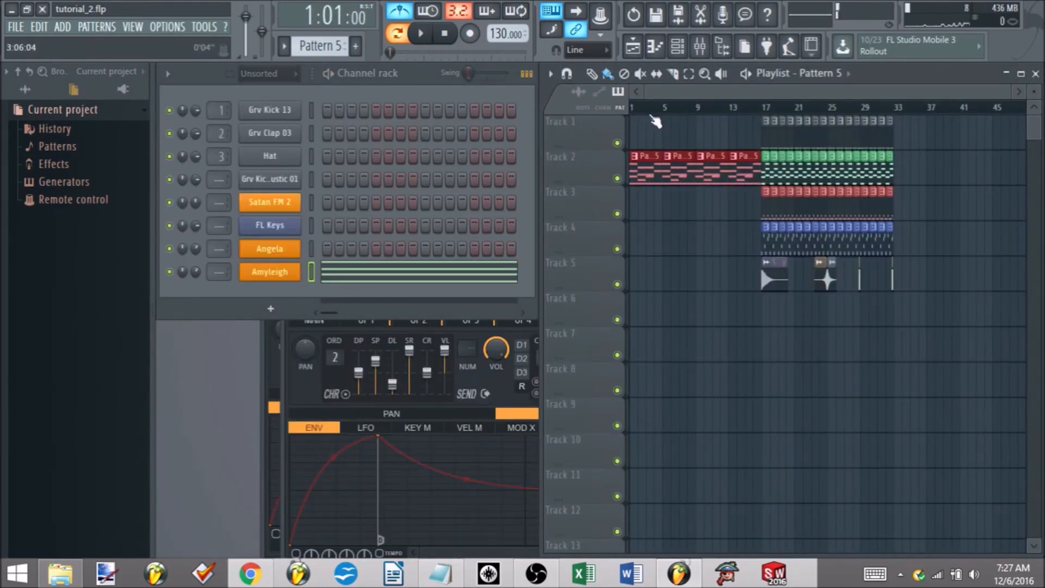
left_click(422, 32)
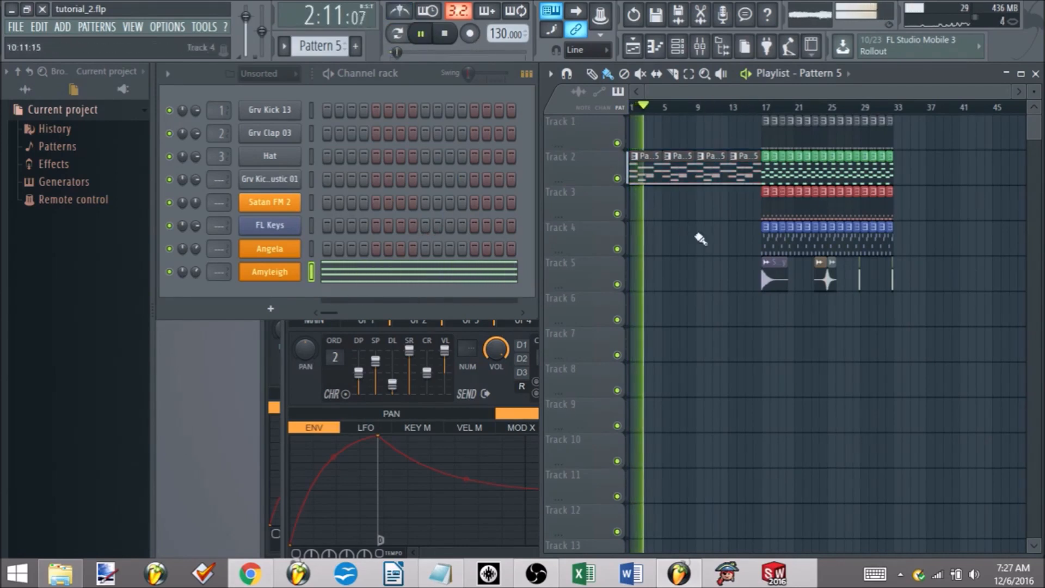
key("space")
Place a copy of the SFX Cym Noisy clip on Track 5 at bar 1.
left_click_drag(776, 283, 621, 267)
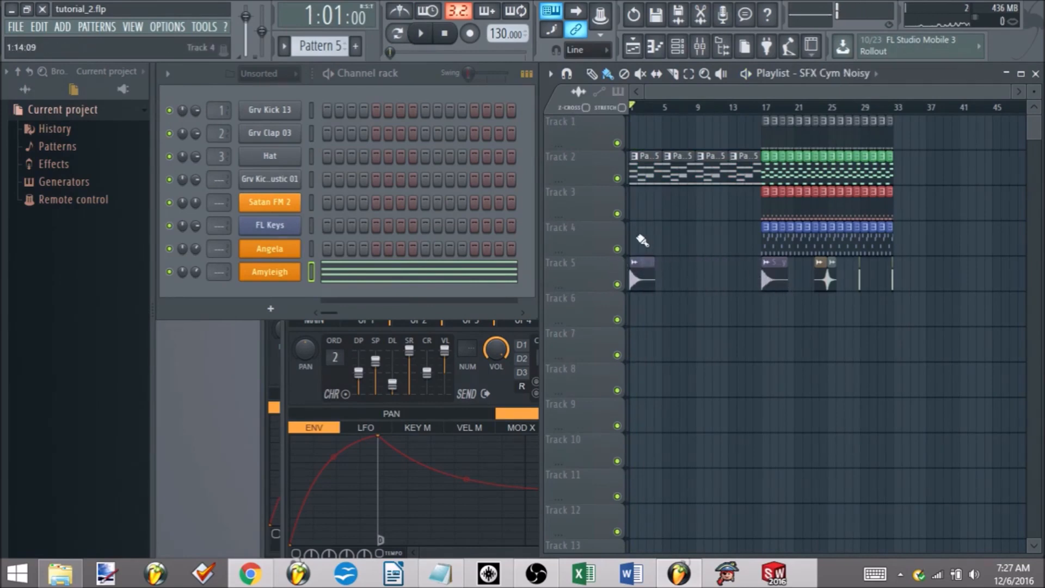
scroll(642, 242, "up", 4)
scroll(626, 289, "down", 4)
scroll(626, 305, "up", 3)
scroll(801, 280, "down", 2)
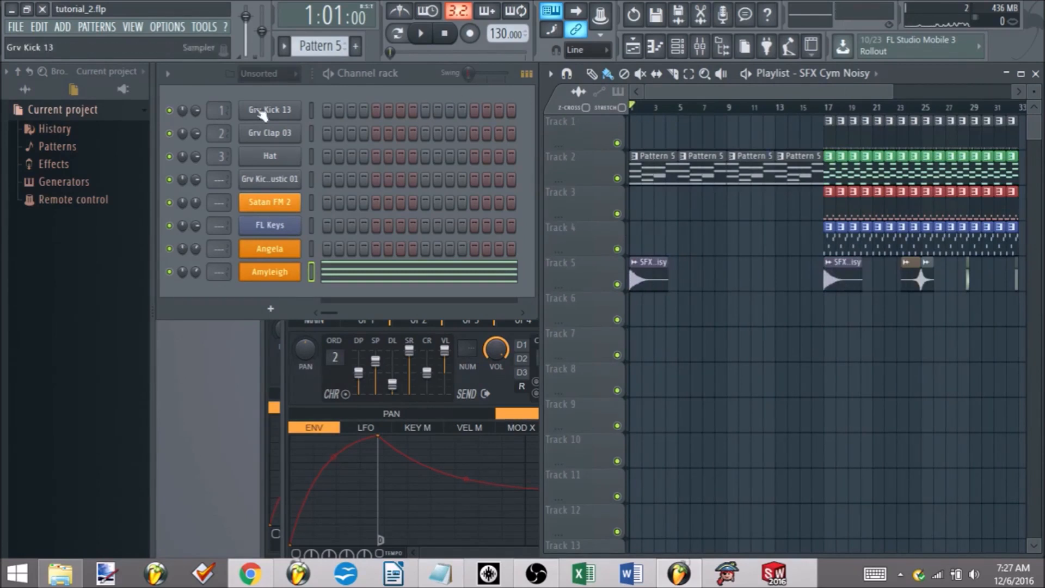
Play the intro of the arrangement while browsing the Drums percussion samples.
key("space")
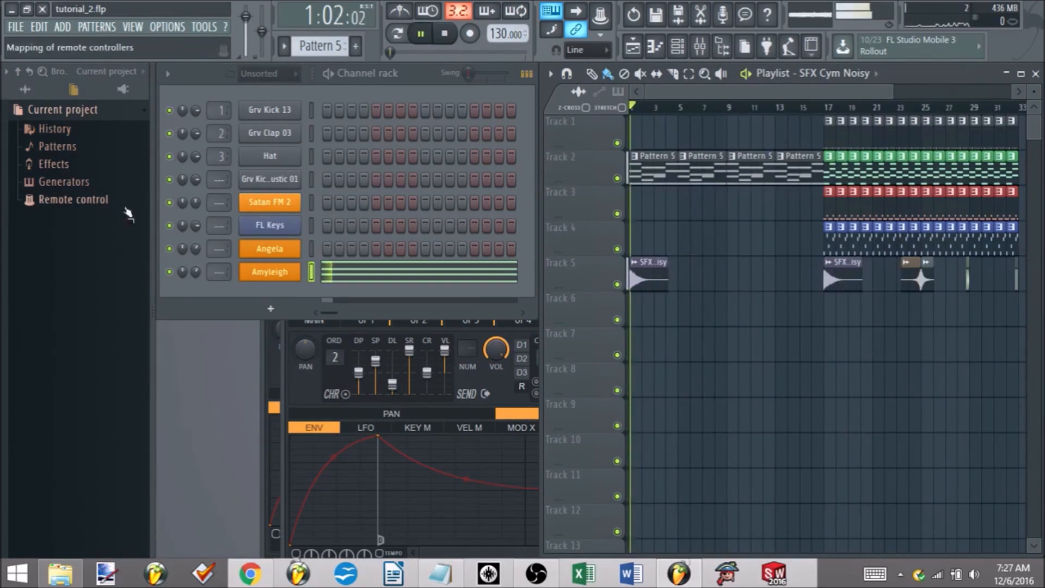
left_click(112, 116)
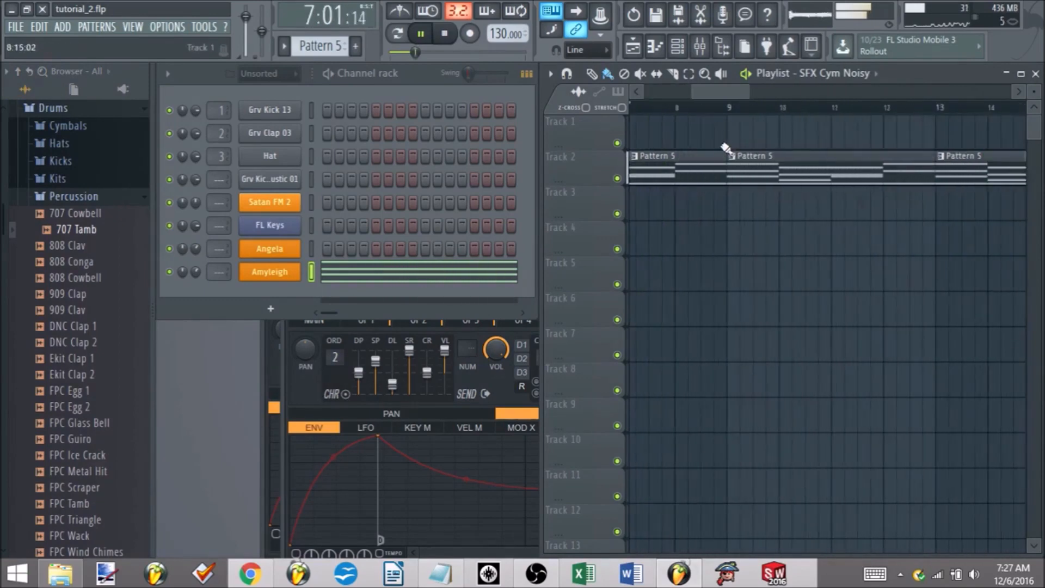
scroll(725, 149, "down", 2)
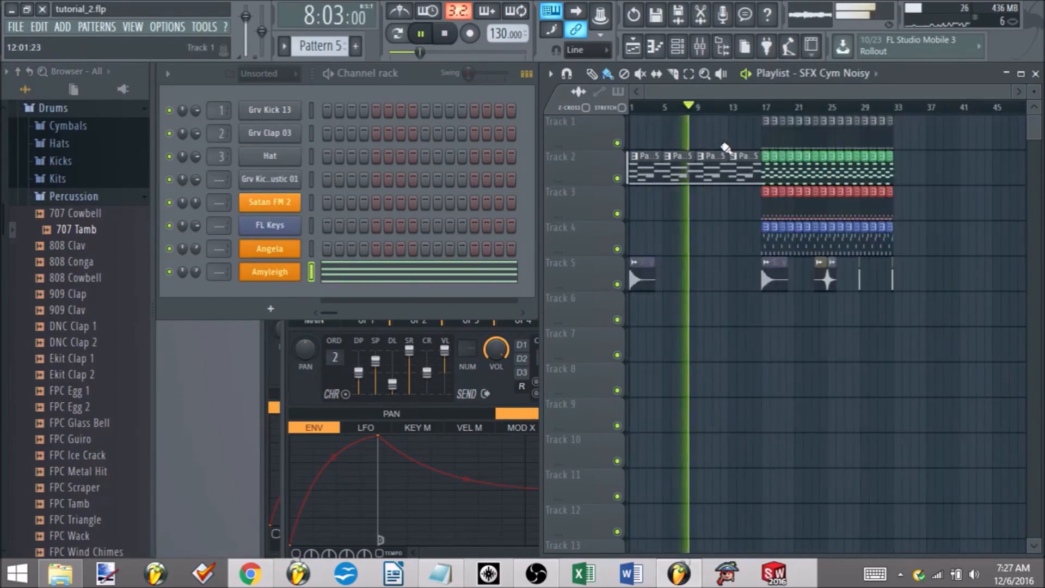
scroll(729, 151, "up", 4)
scroll(730, 152, "down", 4)
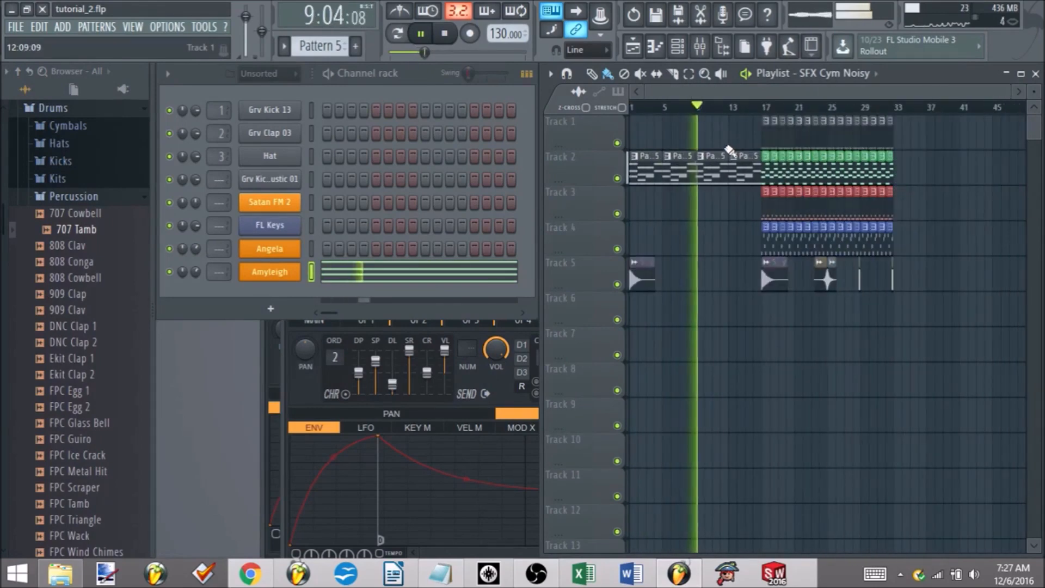
key("space")
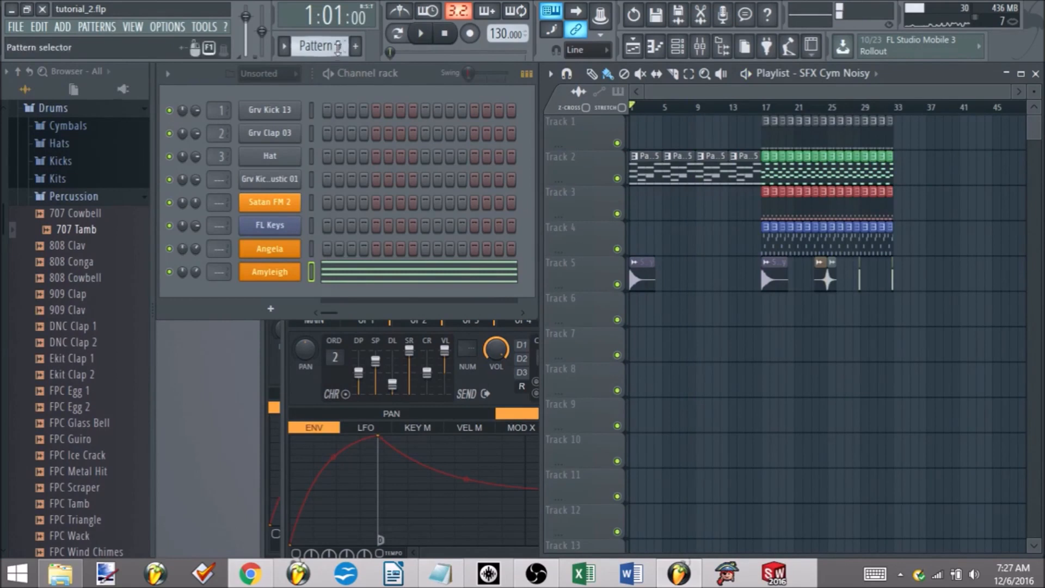
Rename Pattern 5 as Pad.
left_click(336, 45)
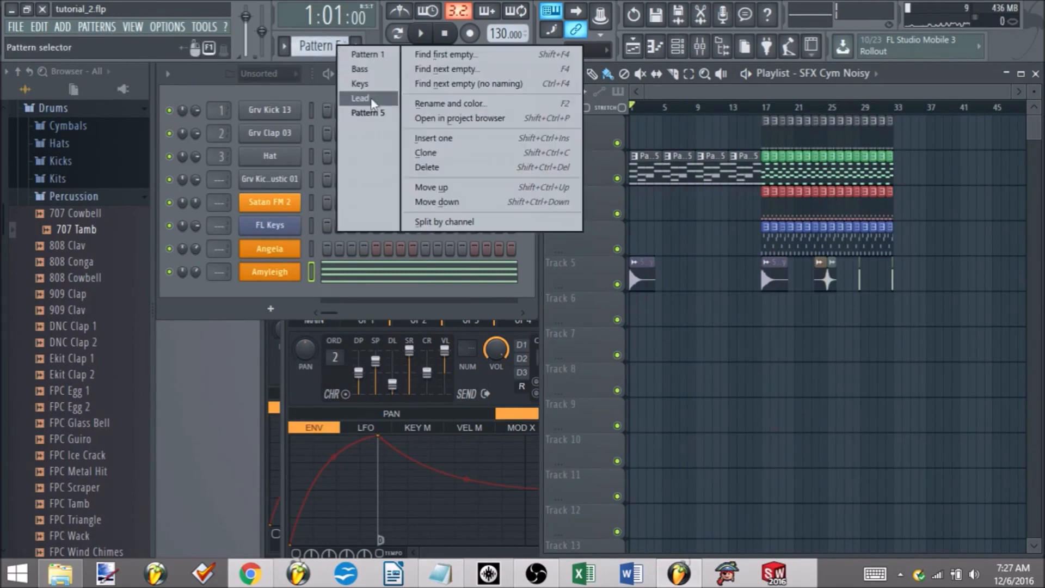
left_click(442, 102)
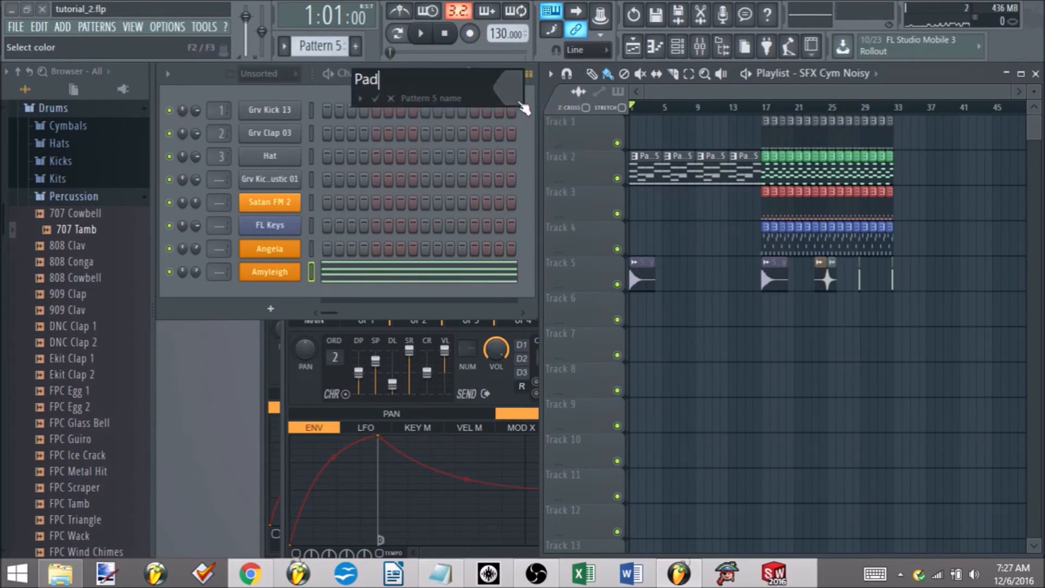
key("Return")
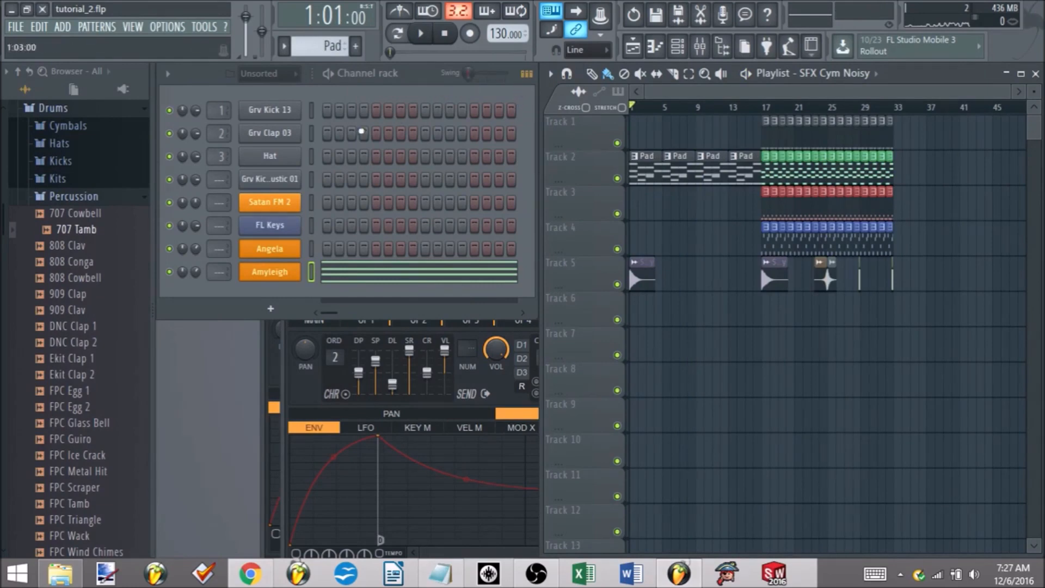
Add a new Sytrus channel, load the Above clouds preset, and close the plugin window.
left_click(69, 27)
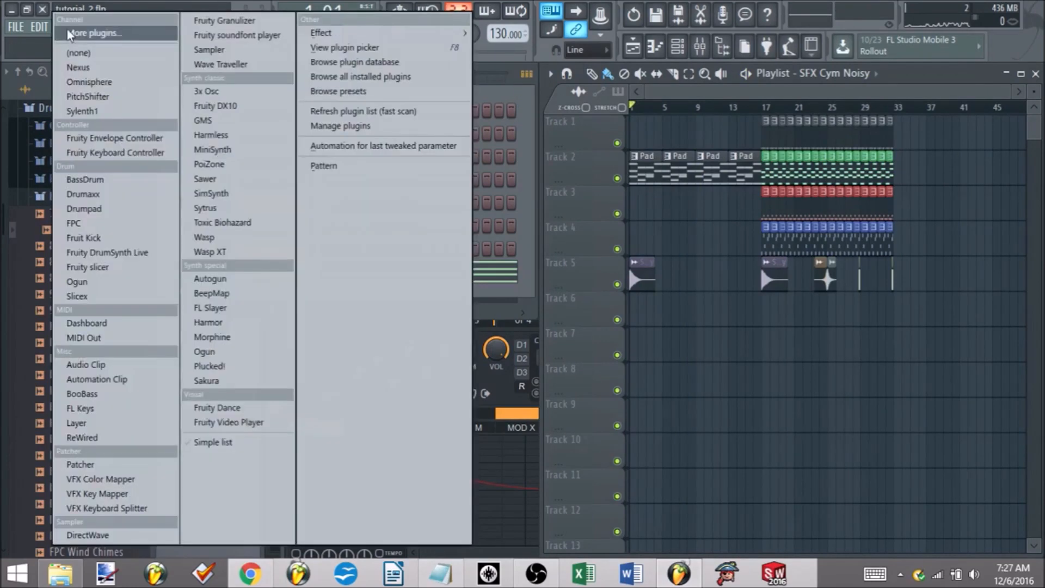
left_click(250, 210)
left_click(308, 283)
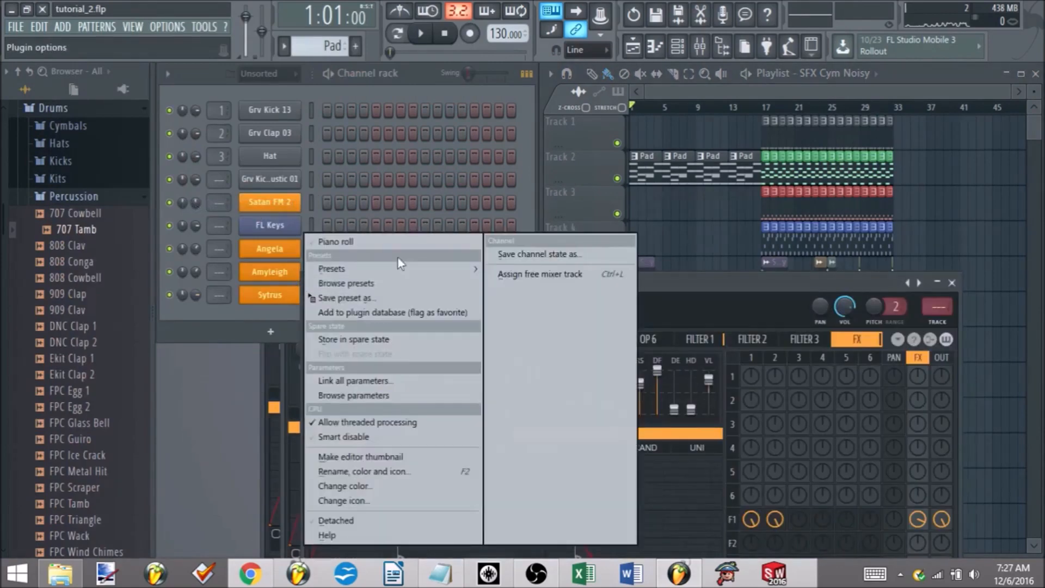
mouse_move(400, 264)
left_click(566, 285)
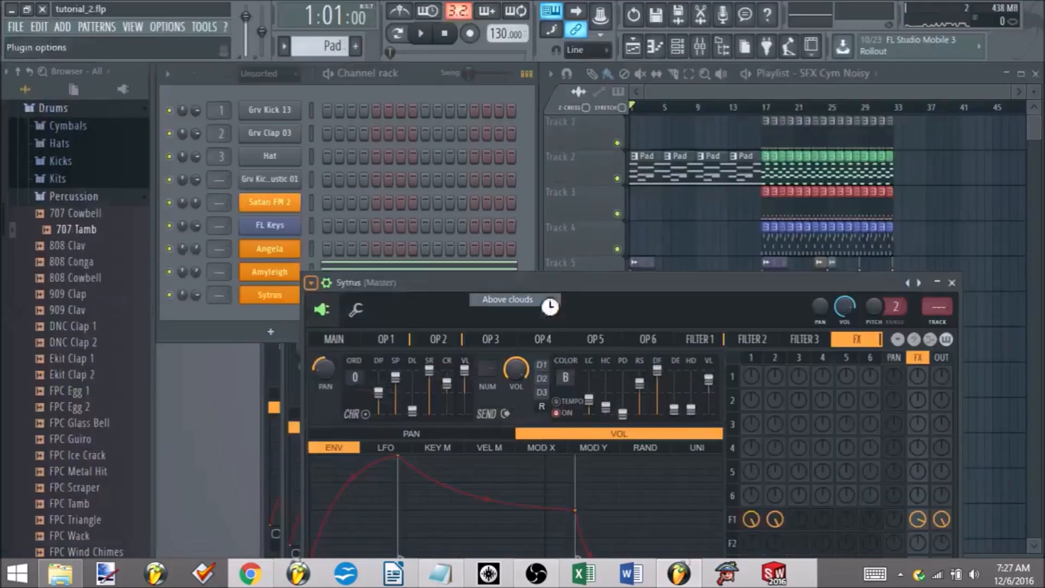
left_click(951, 283)
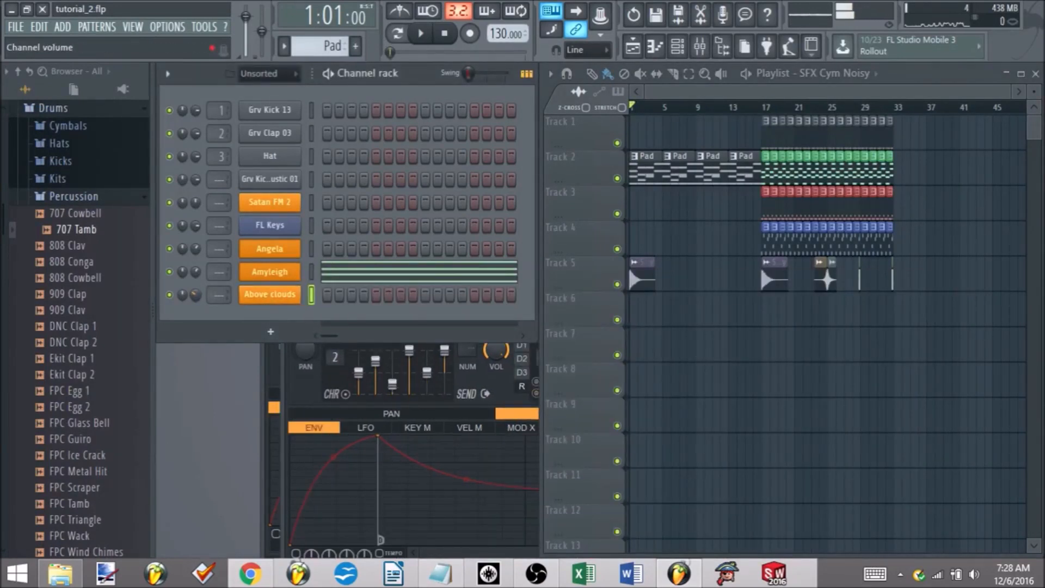
Switch to the empty Pattern 6 and draw a sustained C5 note eight bars long for the Above clouds channel.
left_click_drag(316, 49, 315, 40)
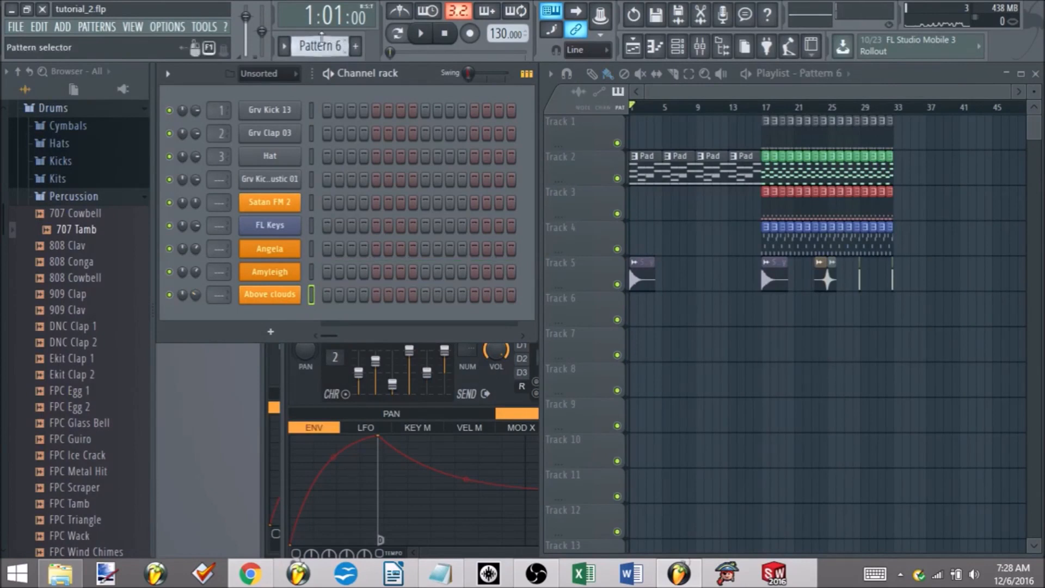
right_click(282, 296)
left_click(343, 299)
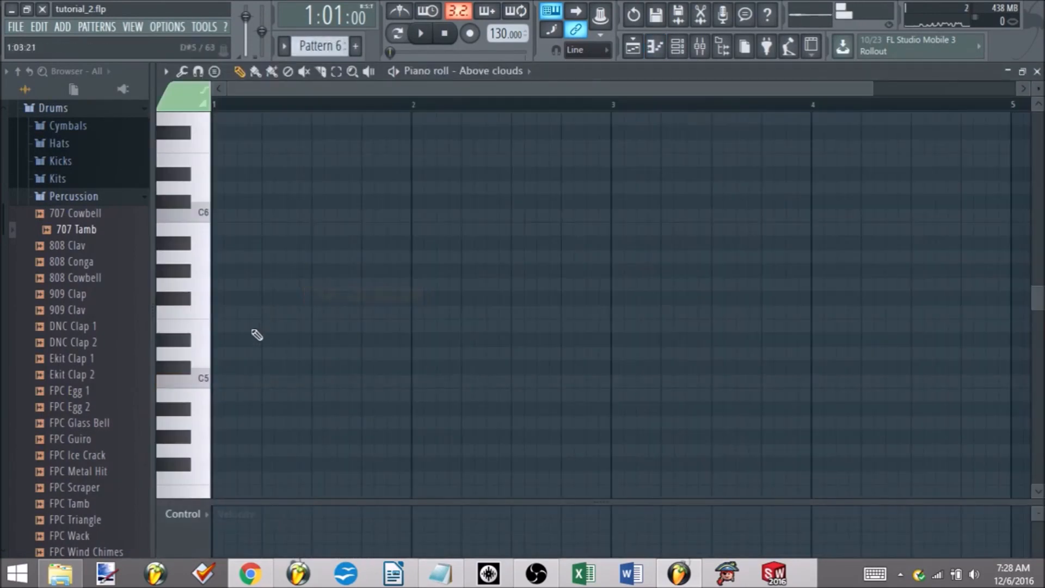
left_click(224, 382)
left_click_drag(223, 387, 211, 383)
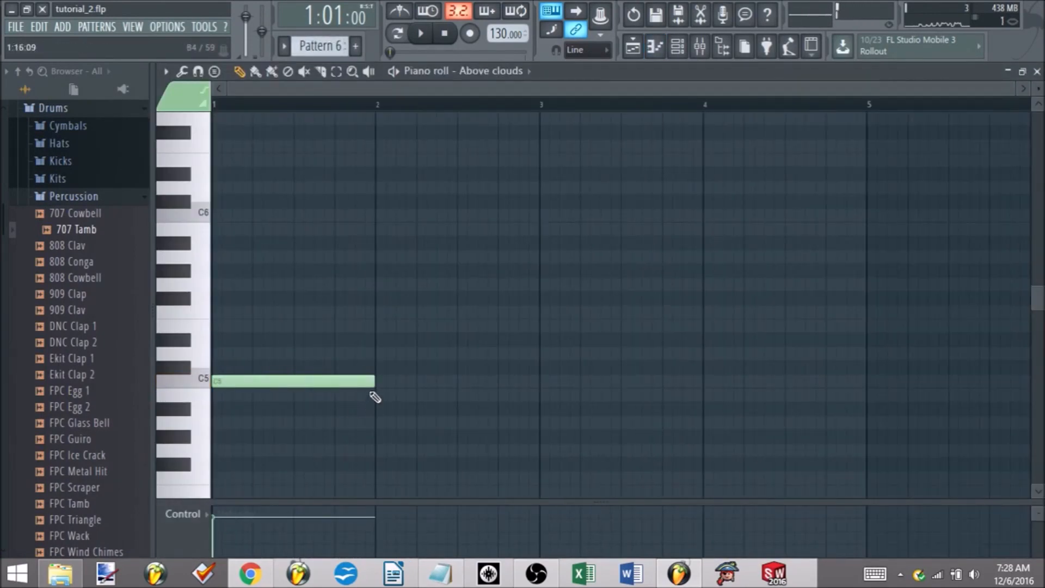
left_click_drag(370, 381, 475, 407)
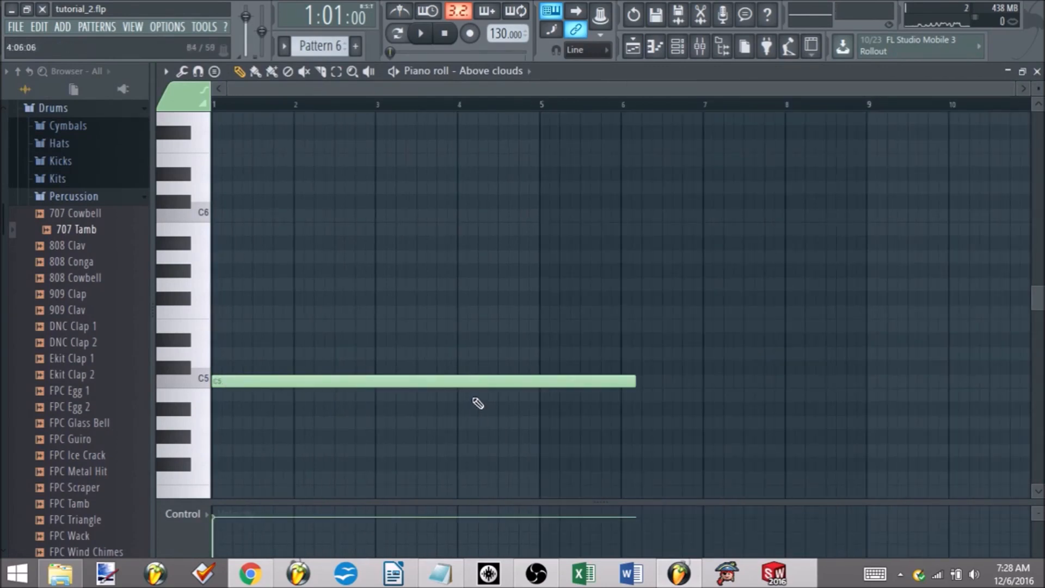
left_click_drag(641, 382, 930, 354)
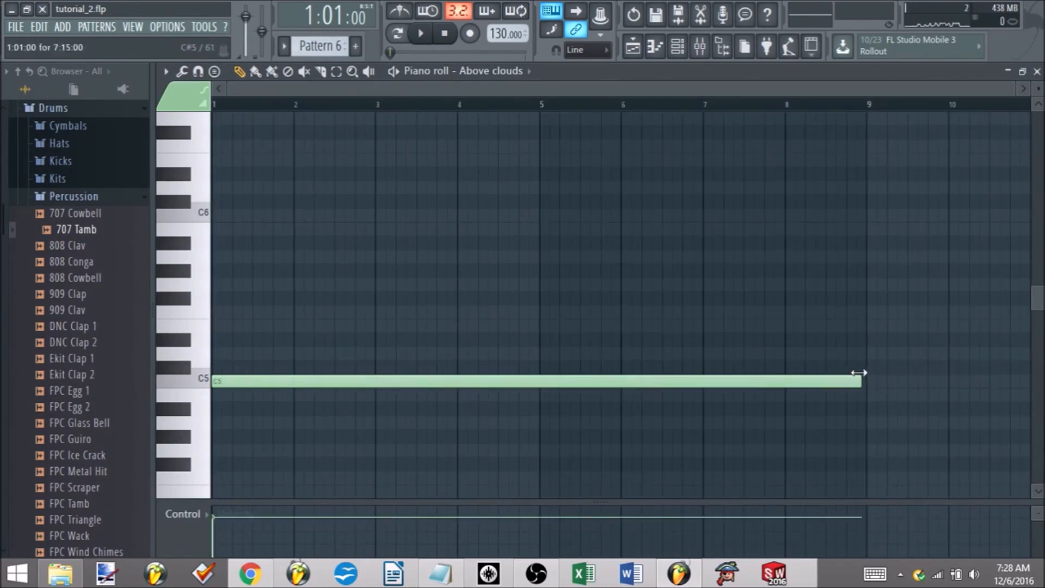
scroll(872, 380, "up", 4)
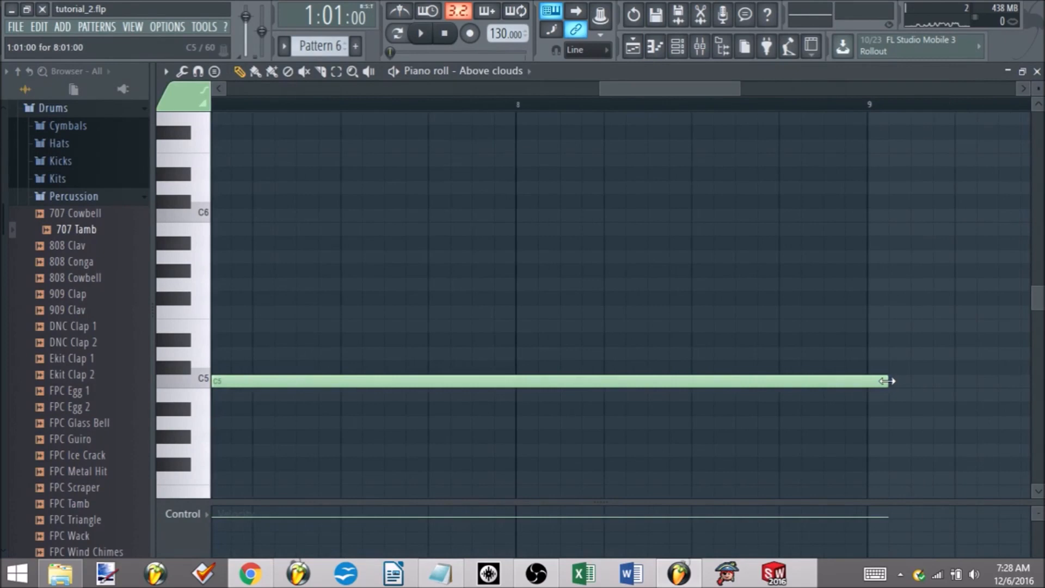
scroll(851, 345, "down", 4)
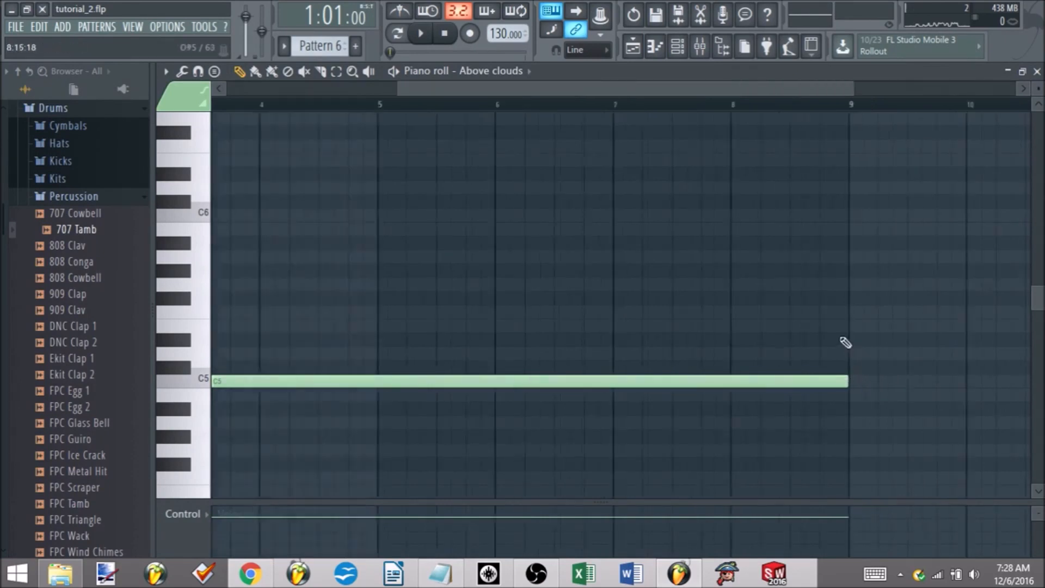
Place Pattern 6 clips on Track 3 from bar 1 up to bar 17 and play the arrangement.
key("Escape")
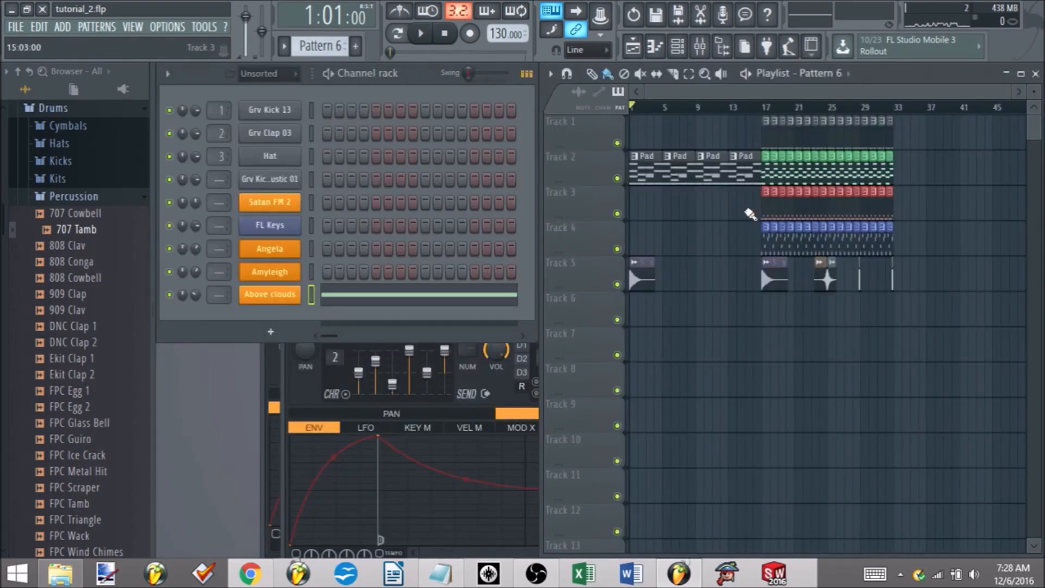
left_click_drag(749, 212, 600, 214)
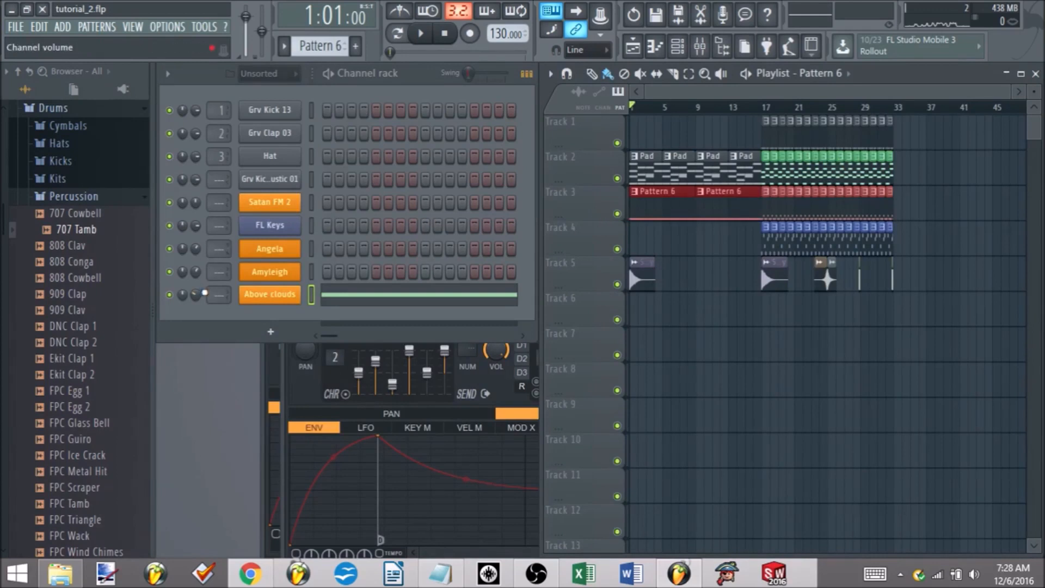
key("space")
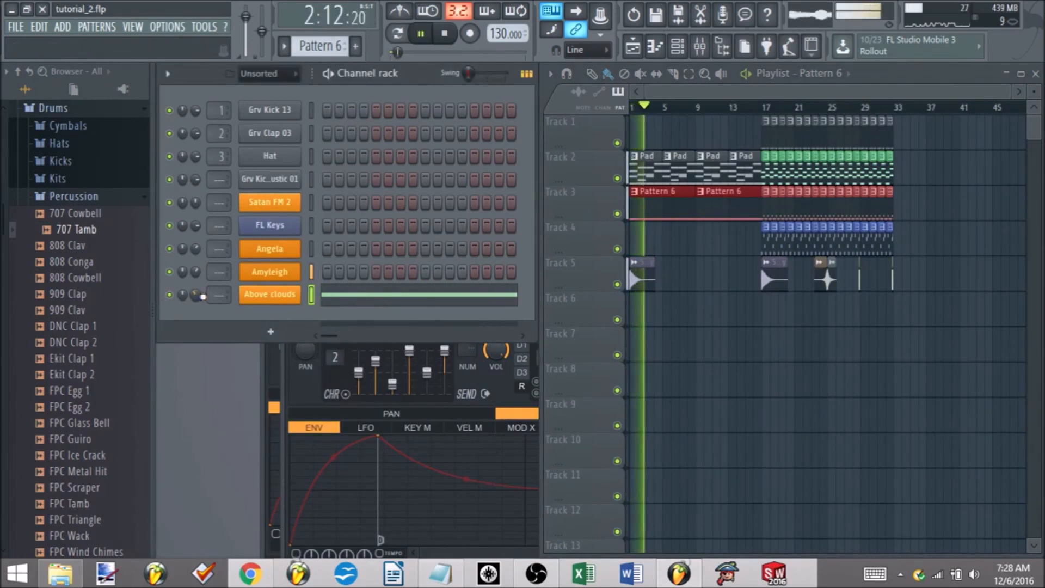
Replace the sustained C5 note of the Above clouds channel with a C6 note of the same length.
right_click(275, 299)
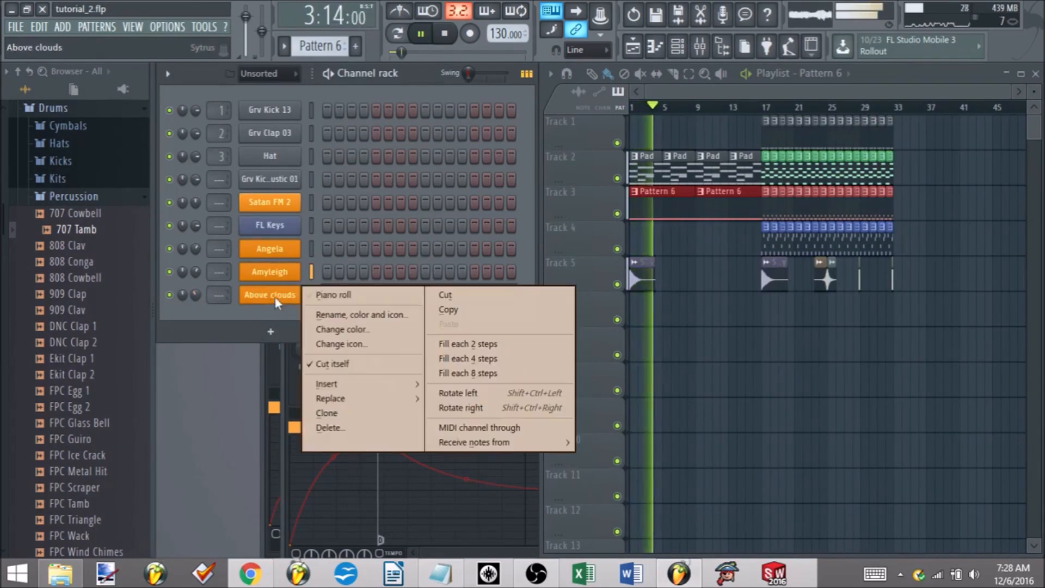
left_click(334, 295)
key("space")
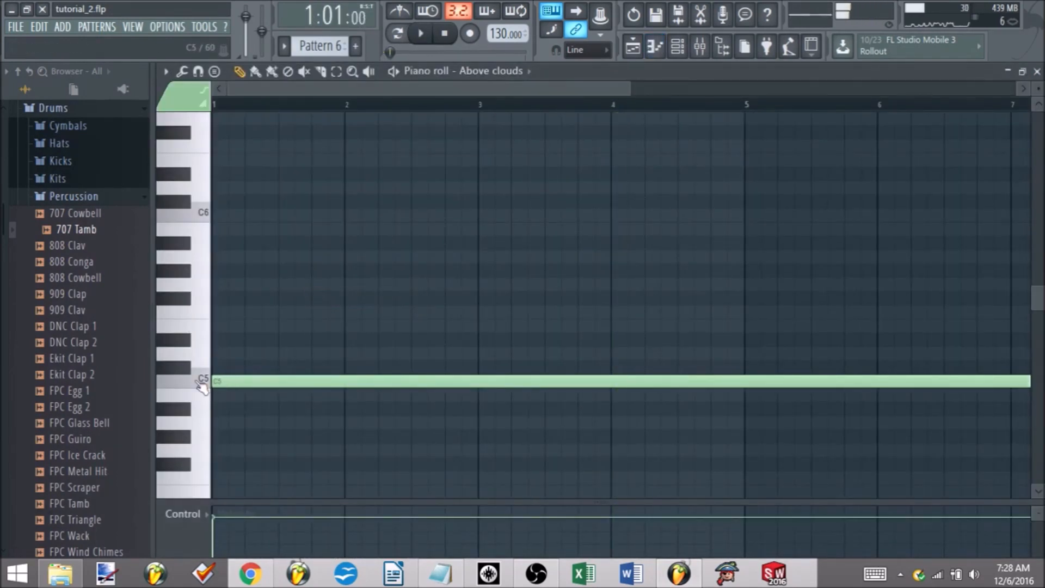
right_click(230, 378)
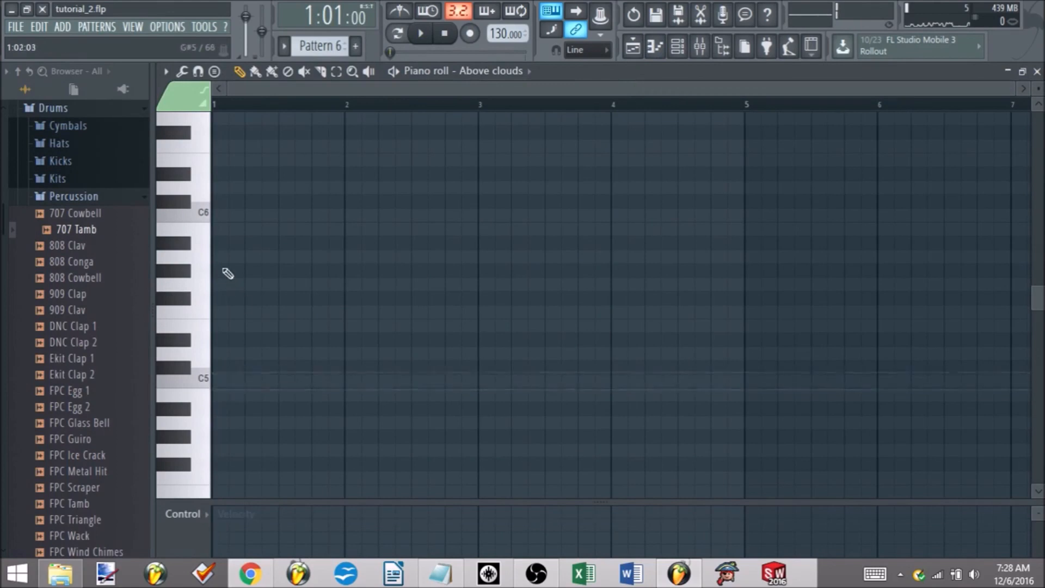
mouse_move(250, 223)
left_mouse_down()
mouse_move(129, 221)
mouse_move(123, 196)
mouse_move(112, 212)
left_mouse_up()
Lower the Above clouds channel volume to about 37% while playing back the intro.
key("space")
left_click(1037, 71)
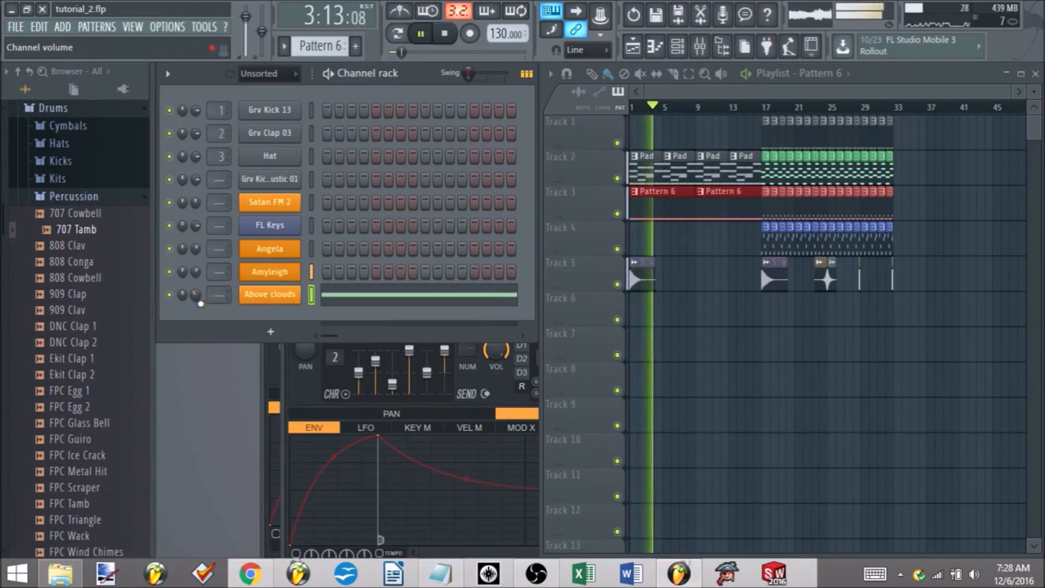
scroll(195, 295, "down", 5)
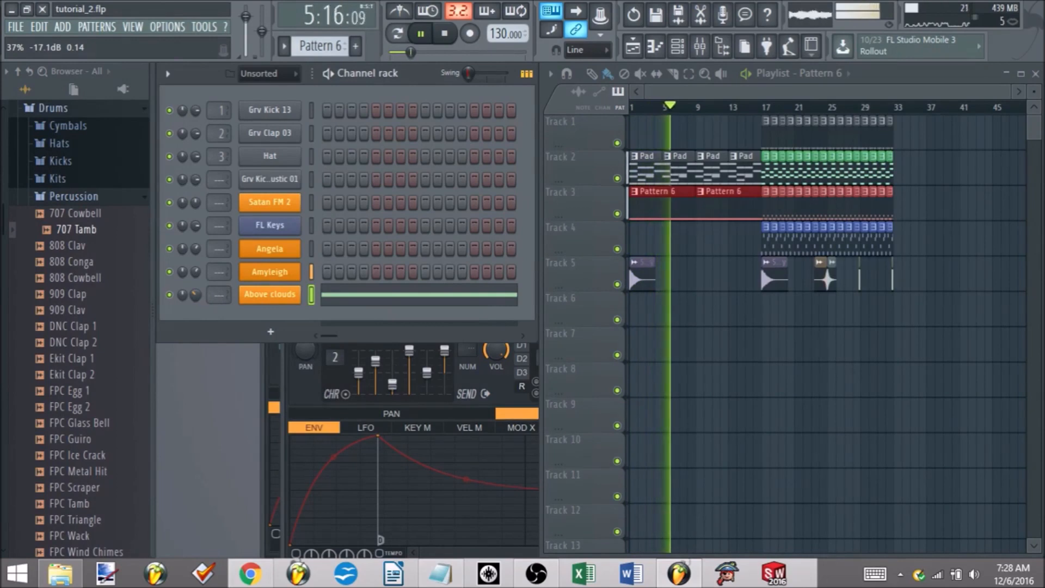
key("space")
Inspect the main settings page of the Amyleigh Sytrus channel and close its plugin window.
left_click(272, 275)
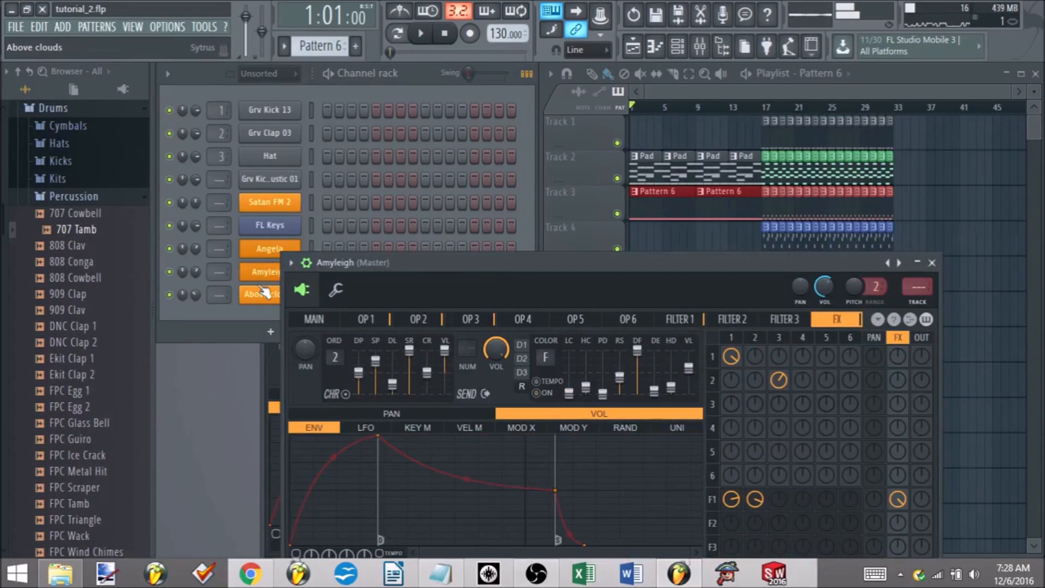
left_click(314, 320)
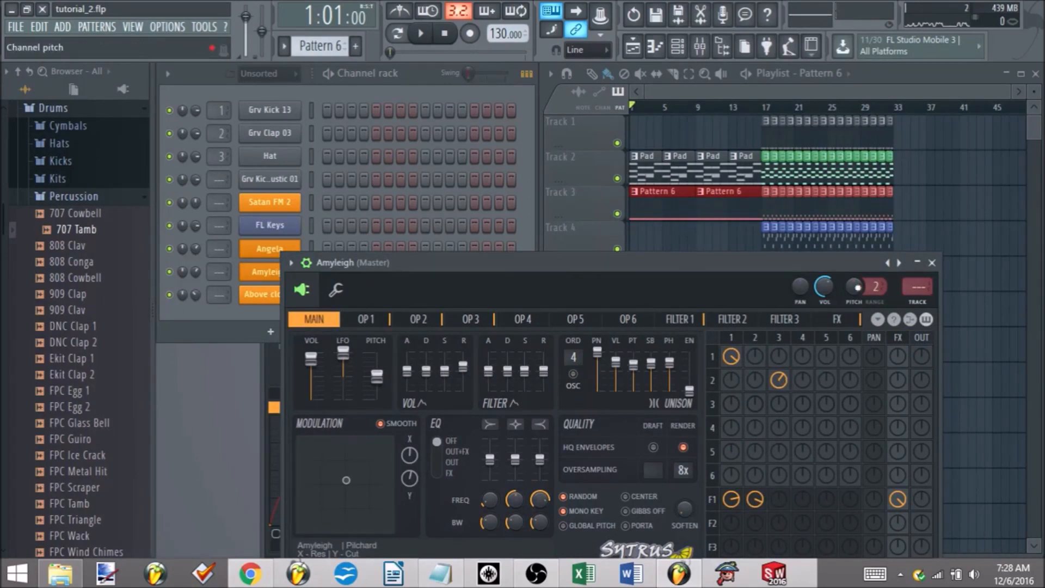
left_click(935, 266)
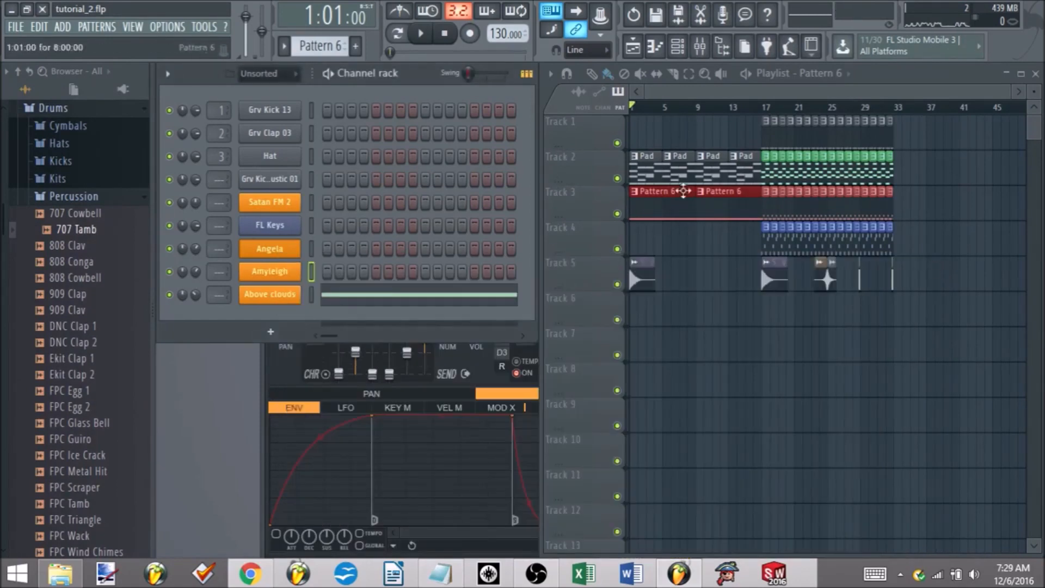
Play the arrangement from bar 7 and check the Amyleigh synth against the intro layers.
left_click(682, 108)
key("space")
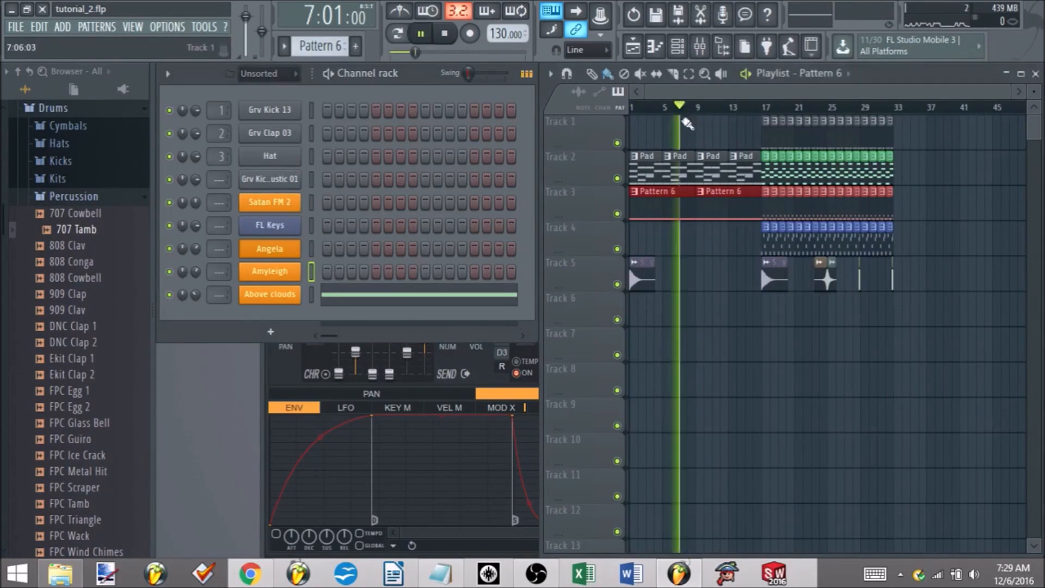
scroll(694, 137, "up", 3)
key("space")
left_click(294, 272)
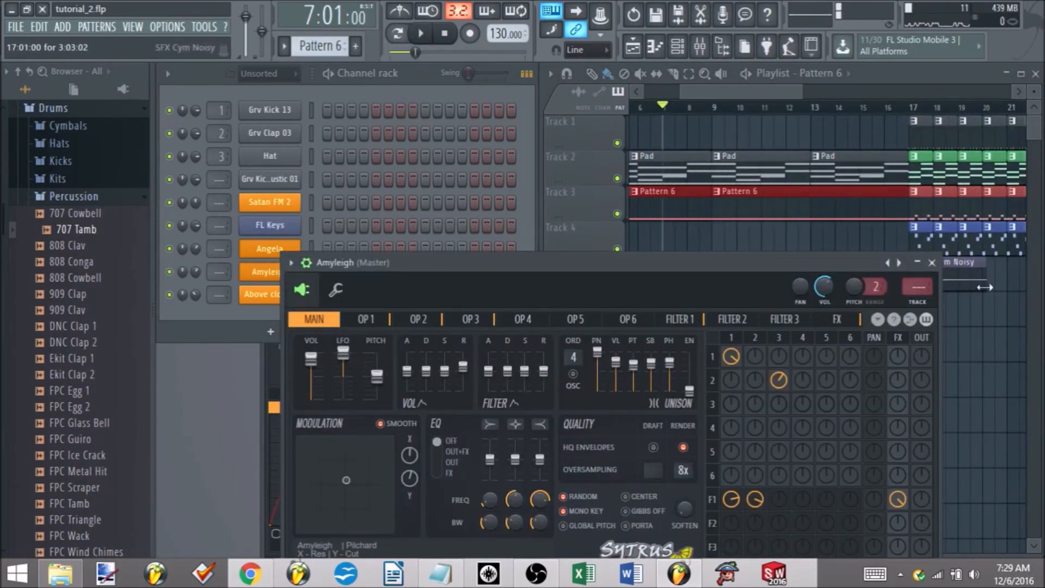
left_click(933, 264)
key("space")
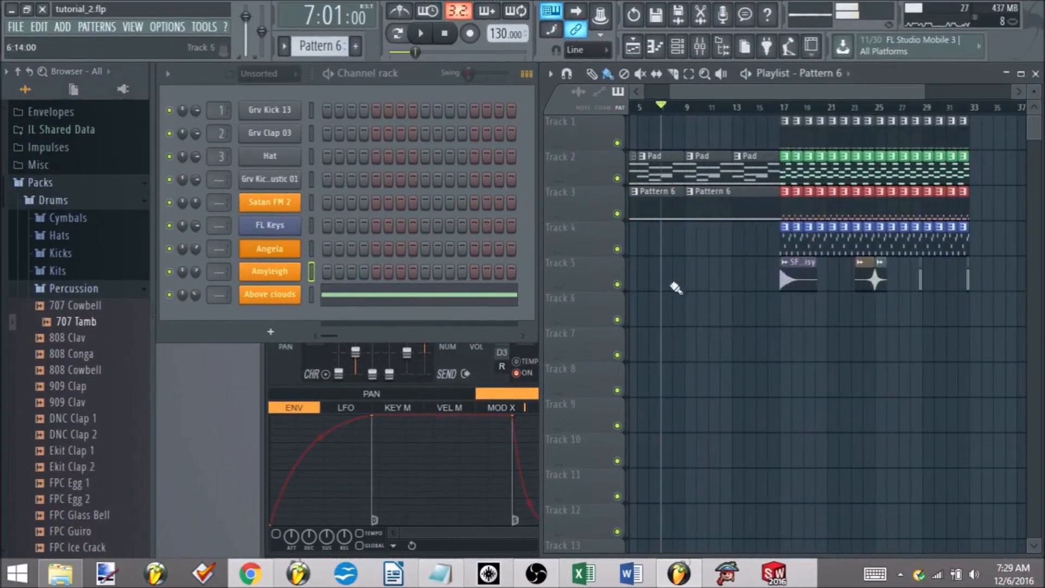
Try the DNC Clap 1 sample on Track 5 at the second beat of bar 9, and remove the clip again.
scroll(675, 288, "up", 2)
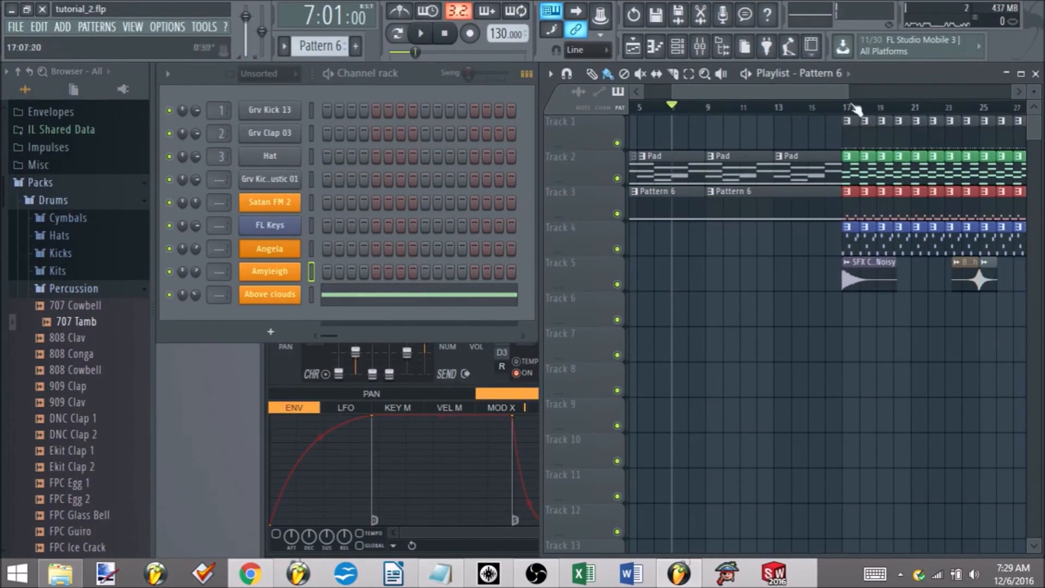
scroll(776, 255, "down", 2)
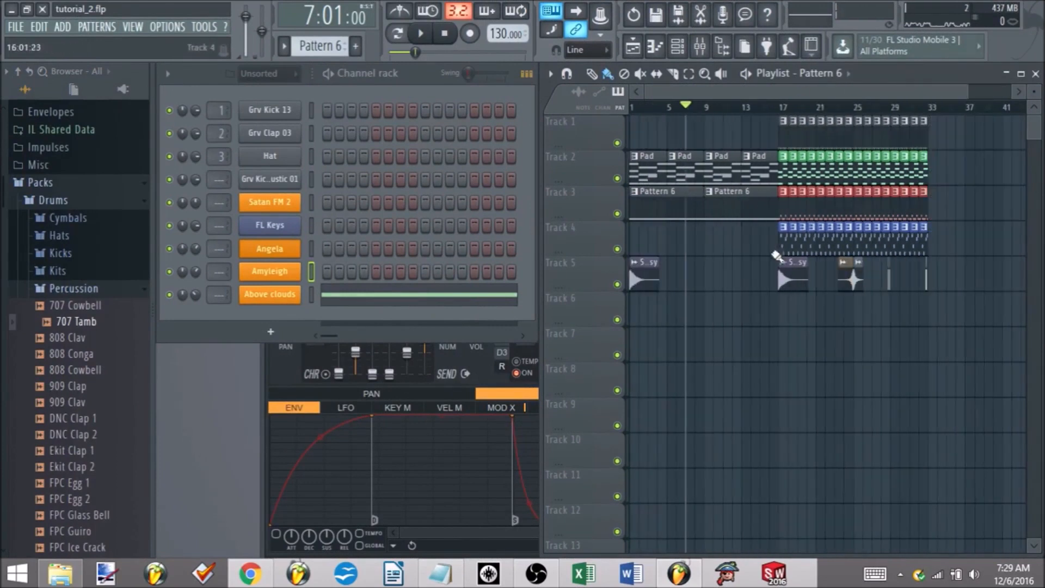
left_click(81, 442)
key("Up")
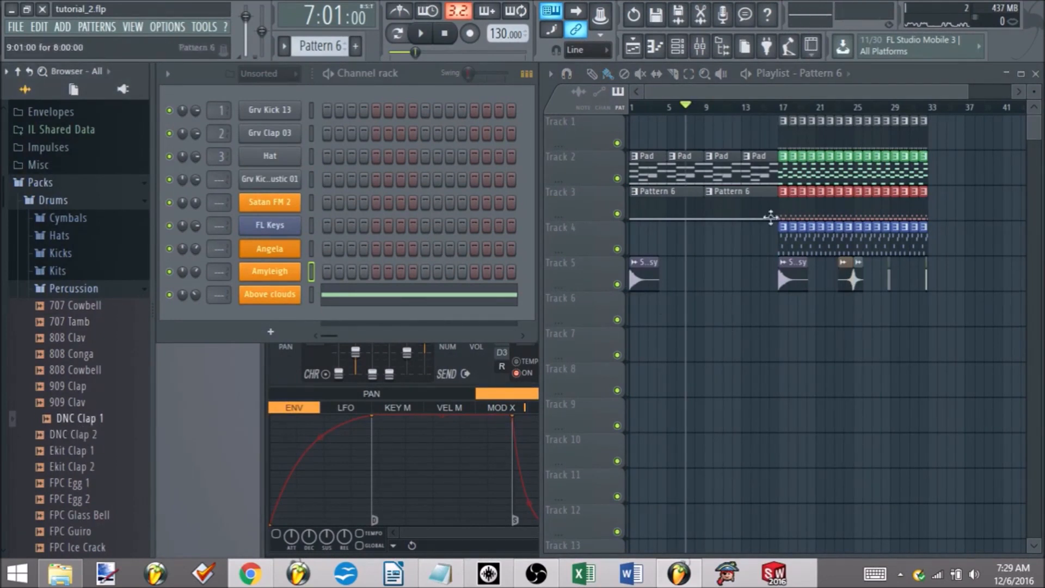
left_click_drag(101, 420, 715, 280)
scroll(640, 261, "up", 2)
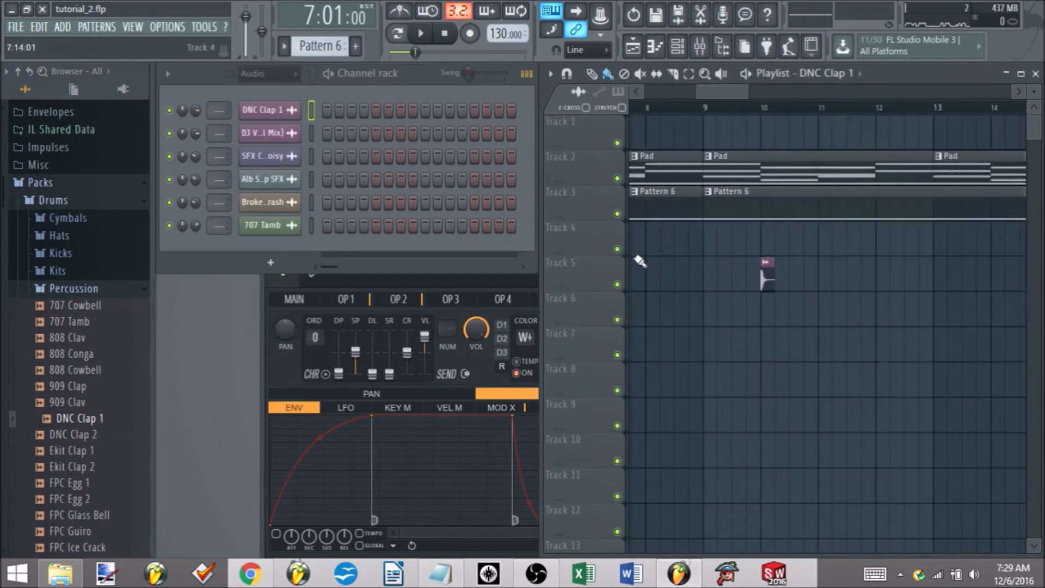
left_click(704, 108)
scroll(751, 133, "up", 3)
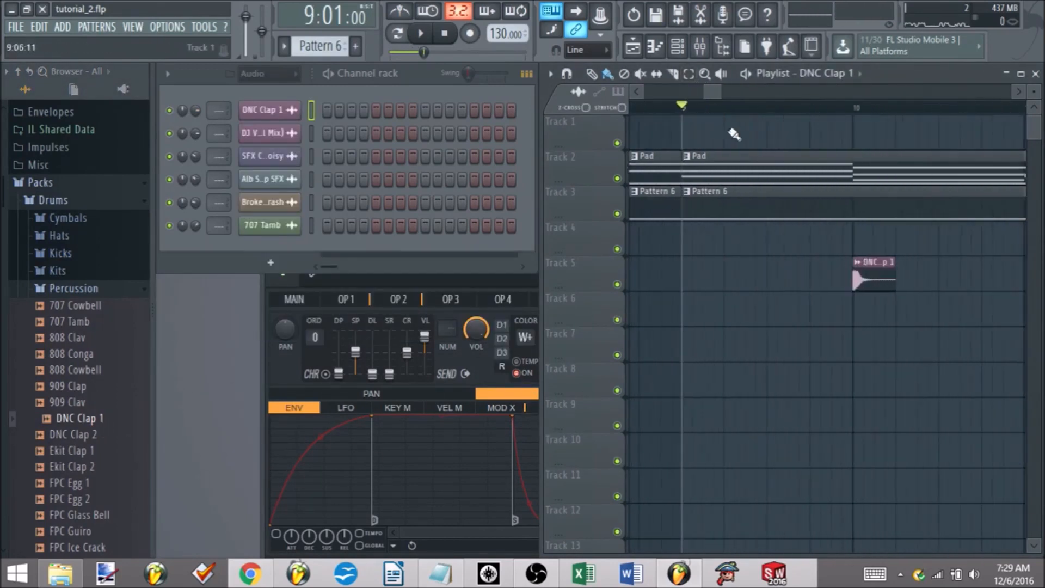
left_click_drag(881, 271, 747, 277)
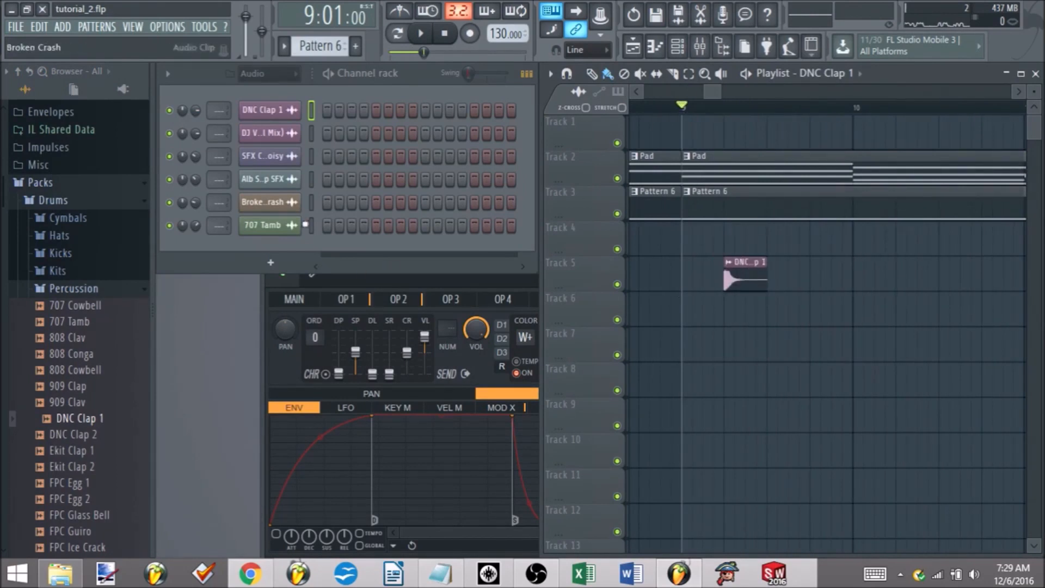
left_click_drag(198, 226, 198, 240)
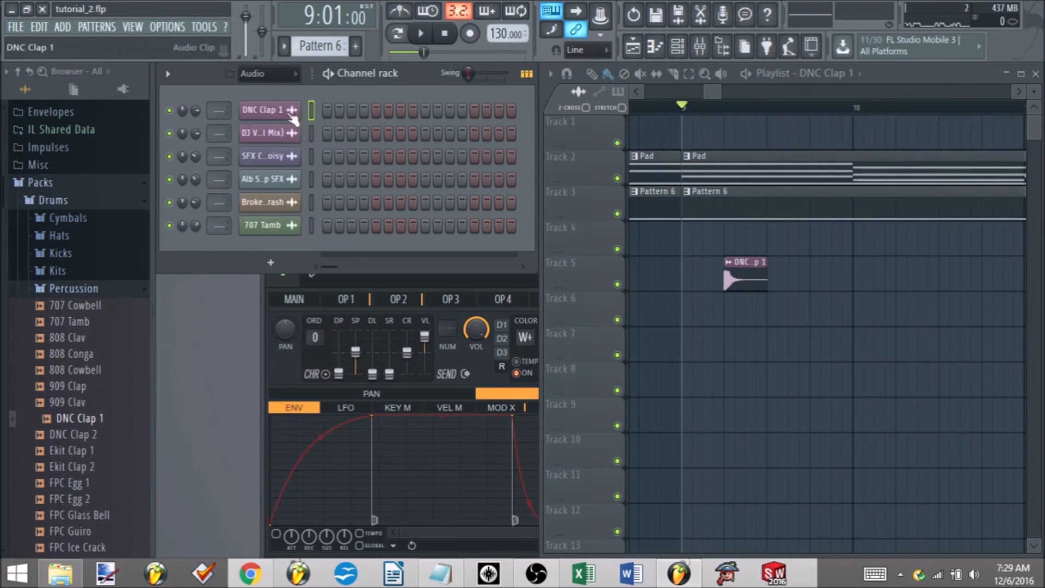
right_click(746, 276)
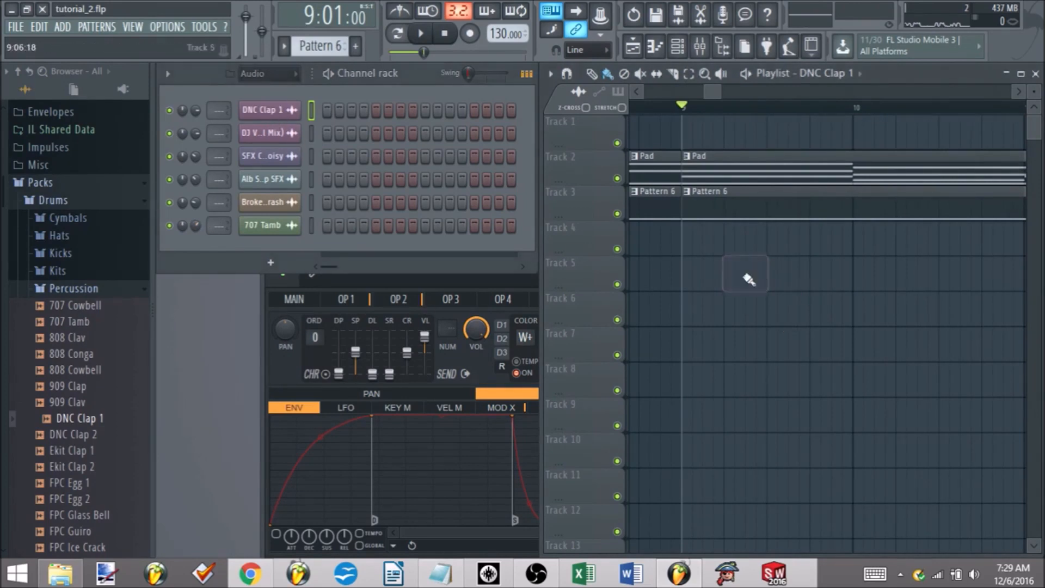
Audition percussion samples, place Grv Clap 03 on Track 5 at the second beat of bar 9, and lower its channel volume to 41%.
left_click(102, 456)
left_click(100, 465)
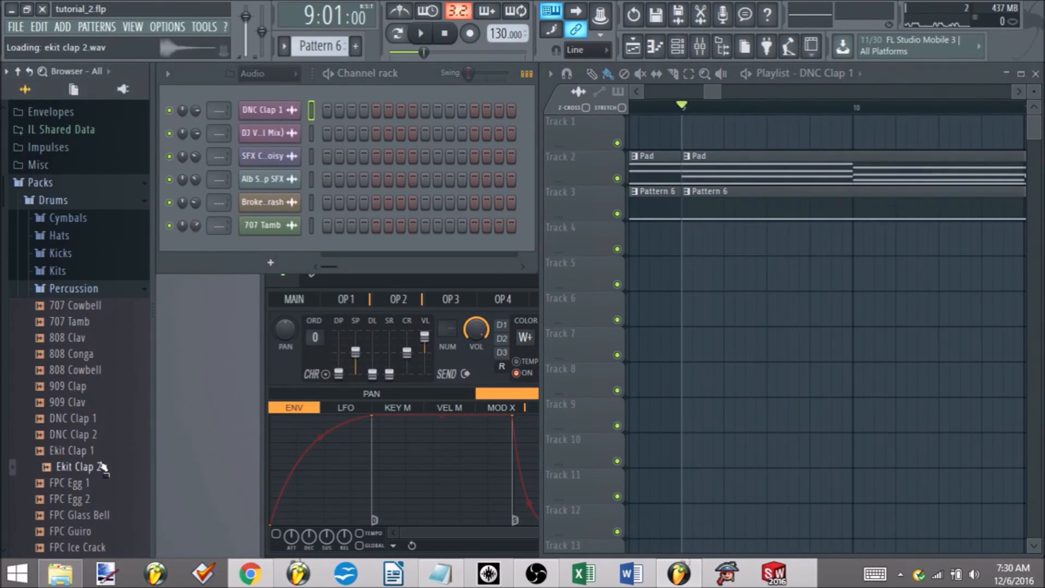
scroll(103, 468, "down", 9)
left_click(102, 466)
left_click(101, 370)
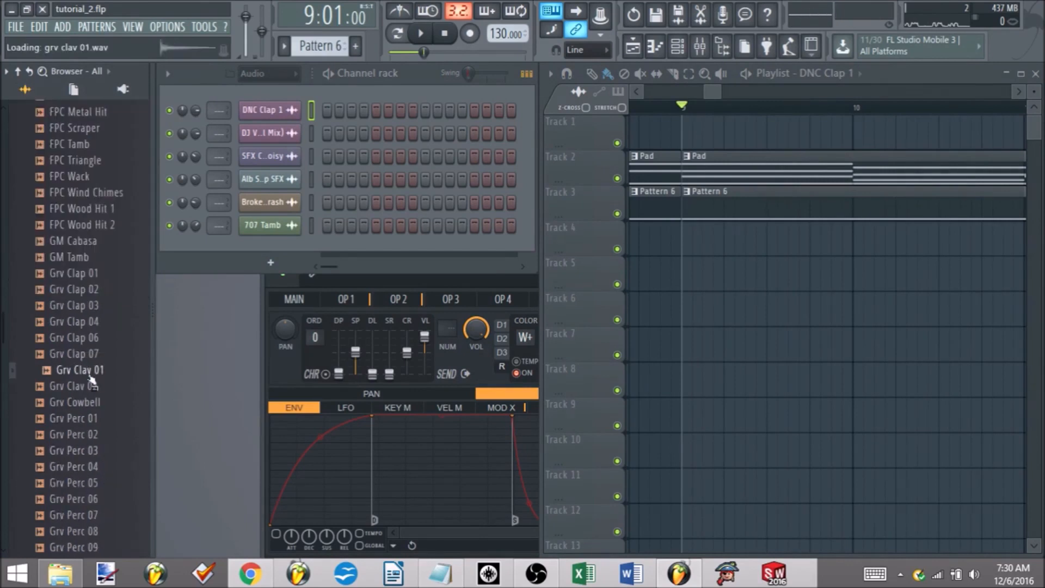
left_click(96, 339)
left_click(99, 308)
left_click_drag(102, 323, 736, 280)
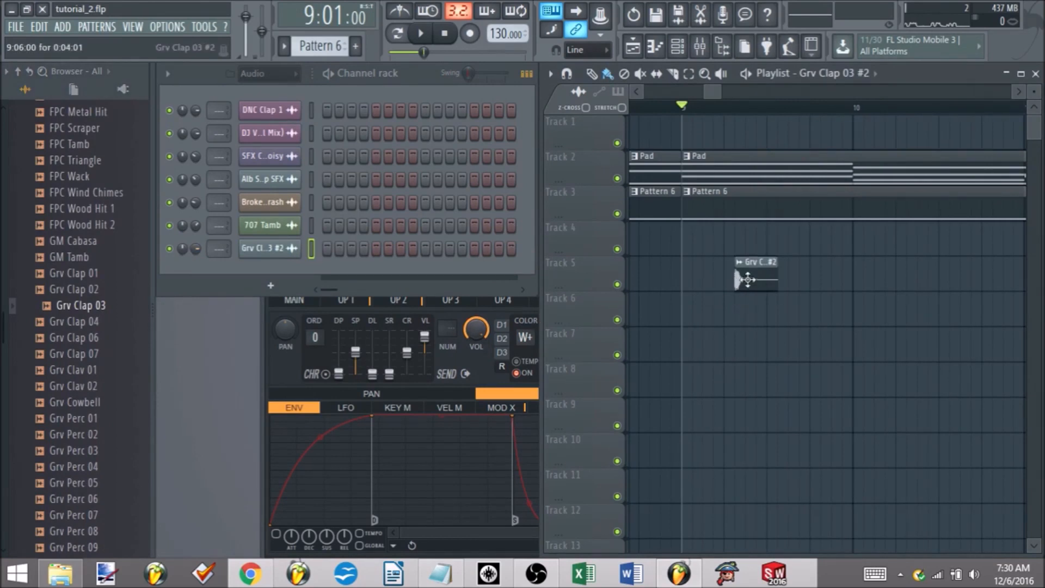
left_click_drag(747, 281, 738, 281)
left_click_drag(199, 244, 199, 267)
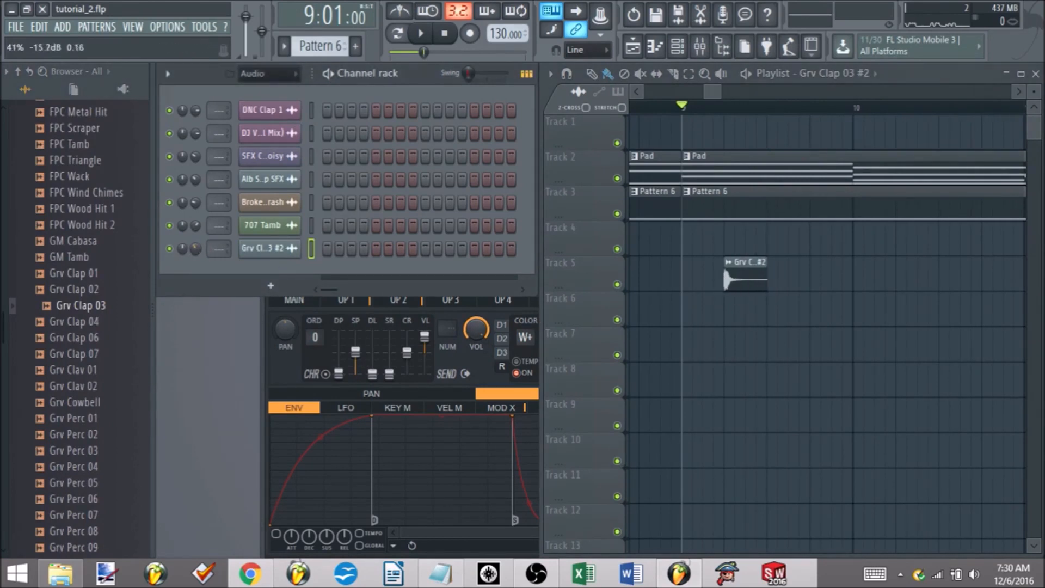
Copy the Grv Clap 03 clip along Track 5 onto beats two and four of each bar from bar 9 through bar 16.
left_click_drag(752, 276, 833, 265, "shift")
mouse_move(959, 324)
left_mouse_down("ctrl")
mouse_move(861, 257)
mouse_move(736, 272)
mouse_move(933, 273)
mouse_move(910, 273)
left_mouse_up("ctrl")
left_click(921, 334, "ctrl")
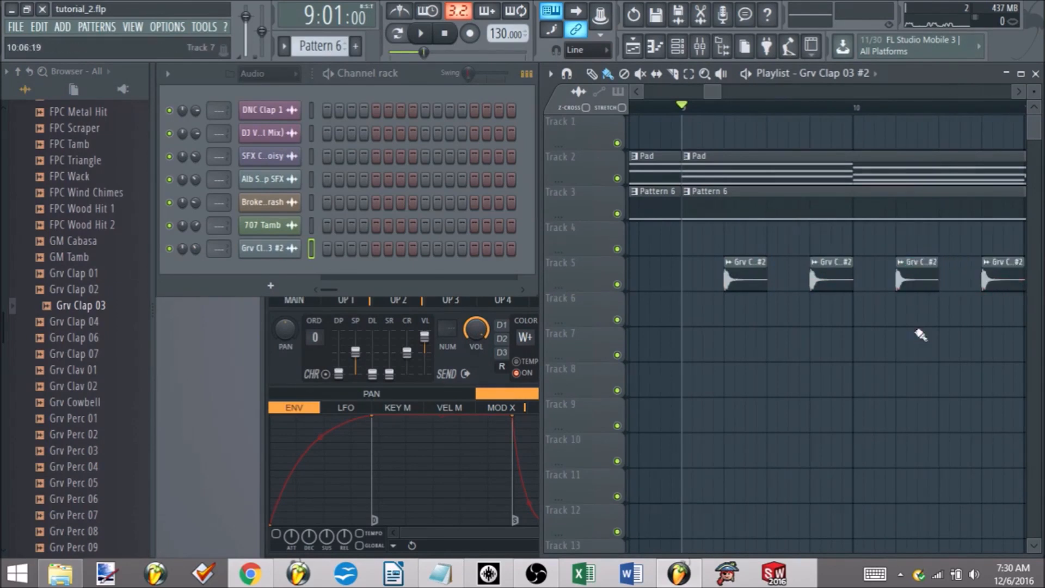
scroll(925, 321, "down", 3)
mouse_move(1010, 322)
left_mouse_down("ctrl")
mouse_move(1002, 294)
mouse_move(742, 261)
mouse_move(722, 271)
mouse_move(896, 250)
mouse_move(891, 264)
left_mouse_up("ctrl")
left_click(819, 340, "ctrl")
scroll(796, 323, "down", 3)
mouse_move(930, 325)
left_mouse_down("ctrl")
mouse_move(748, 256)
mouse_move(768, 280)
mouse_move(911, 281)
left_mouse_up("ctrl")
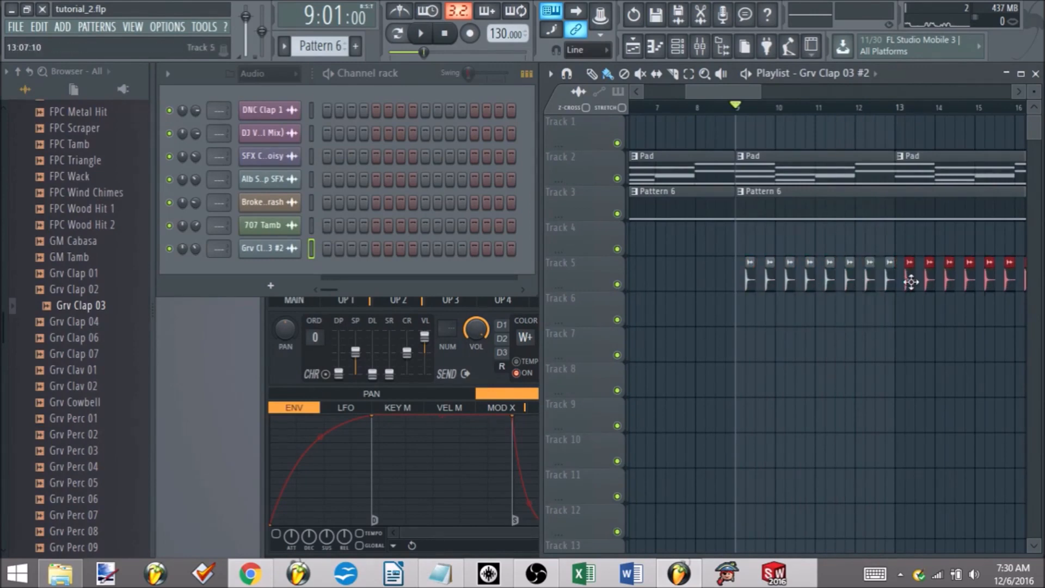
Play the arrangement from bar 9 and set the Grv Clap 03 #2 channel's volume to 39%.
scroll(893, 305, "down", 3)
key("space")
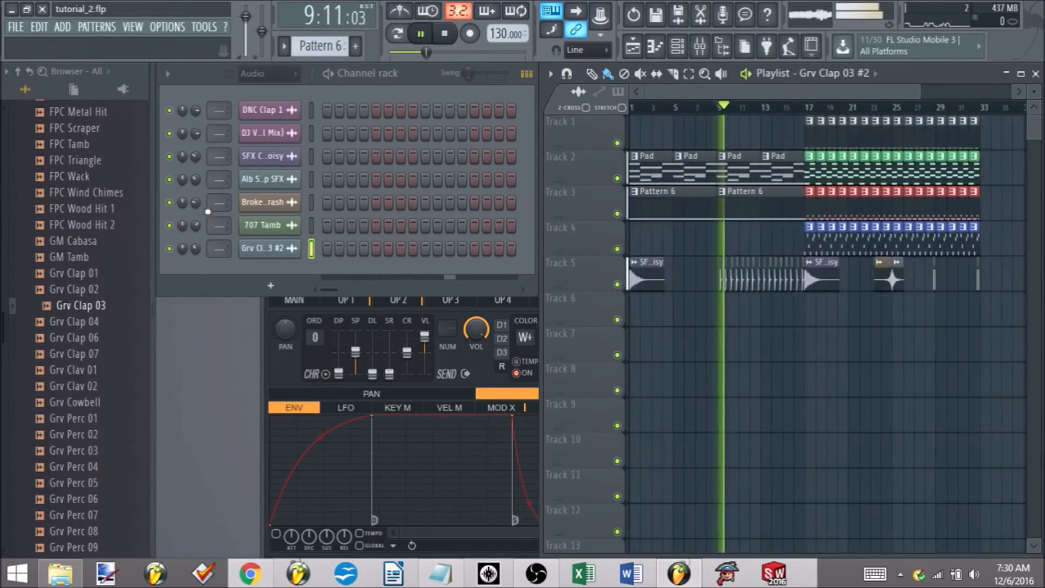
left_click_drag(195, 248, 198, 254)
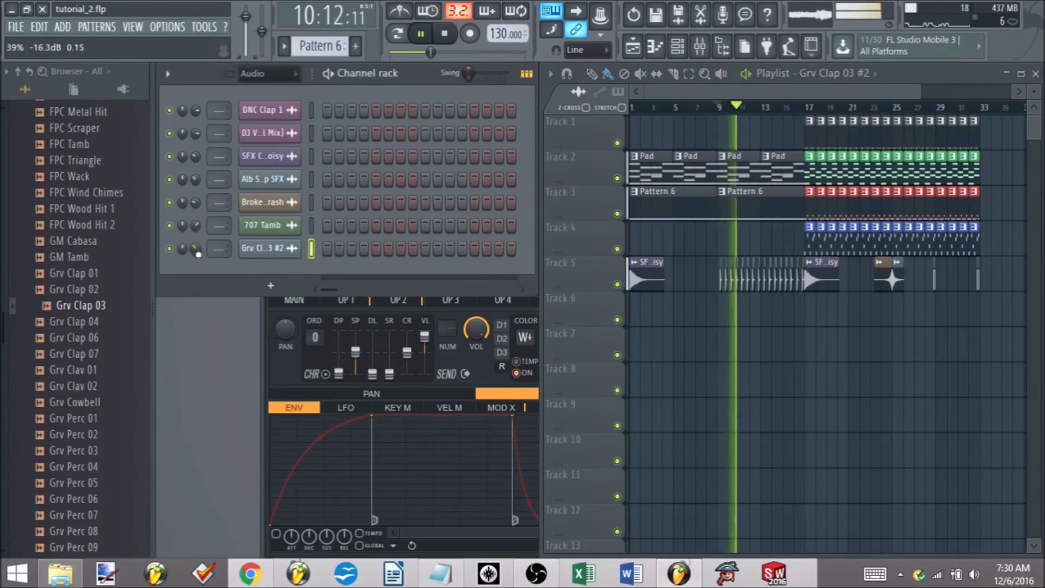
scroll(786, 351, "down", 1)
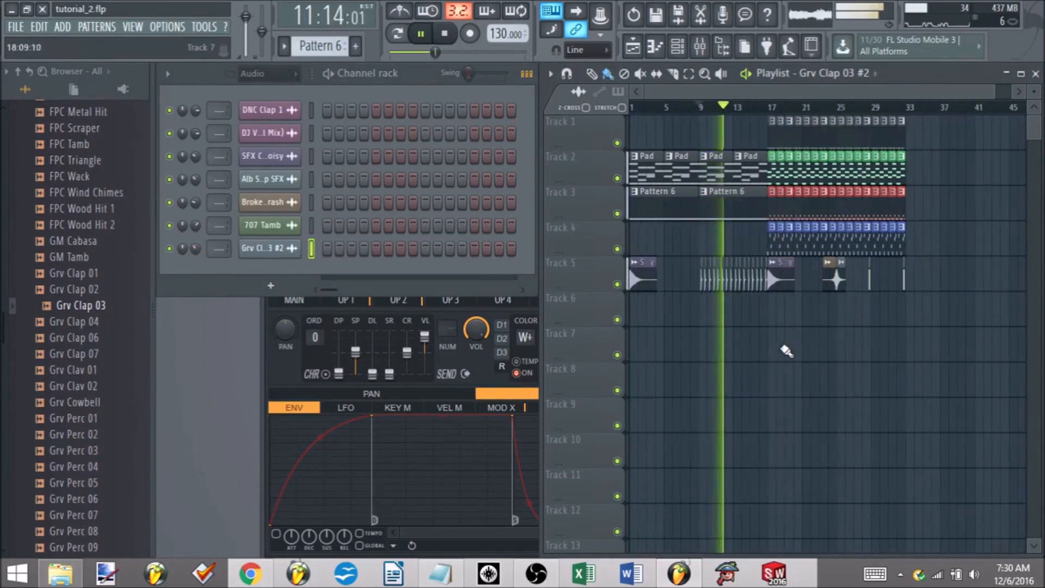
scroll(784, 351, "up", 2)
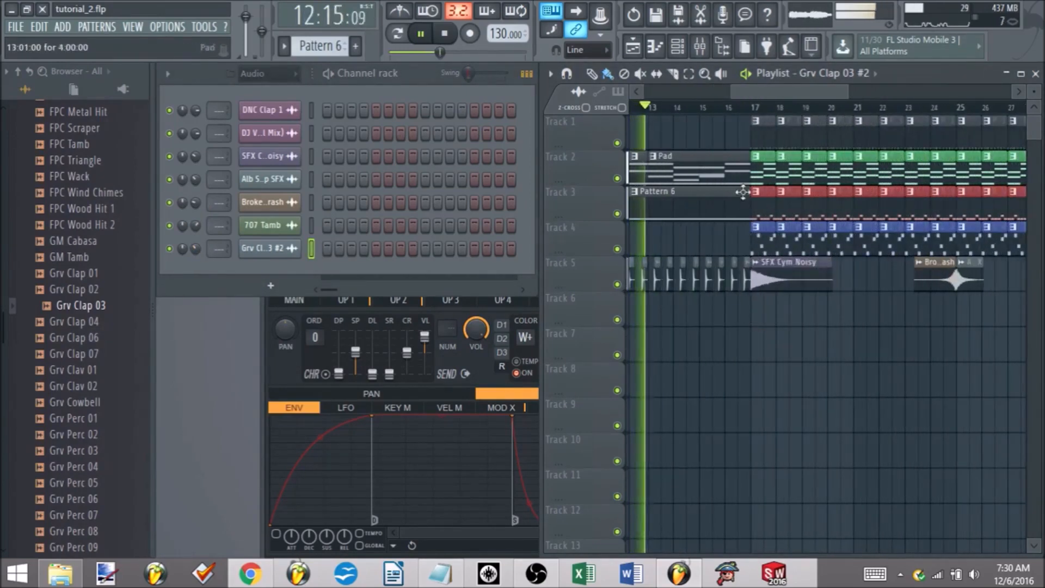
Play the pattern block from bar 17 and check how it follows the clap section.
left_click(755, 107)
scroll(784, 313, "down", 2)
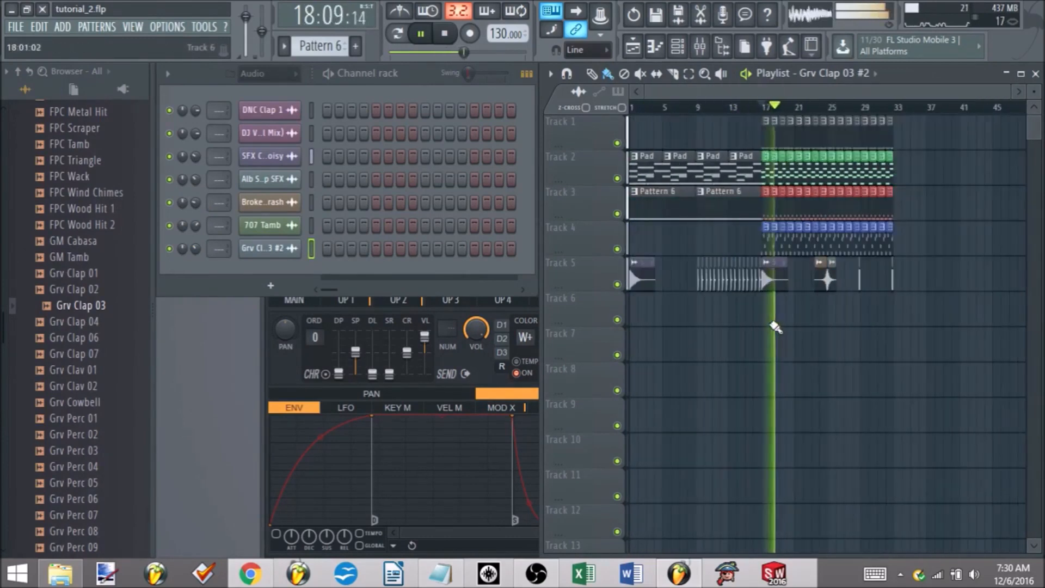
scroll(796, 333, "up", 3)
scroll(796, 331, "down", 1)
scroll(796, 331, "down", 1)
scroll(795, 329, "up", 2)
scroll(795, 329, "down", 3)
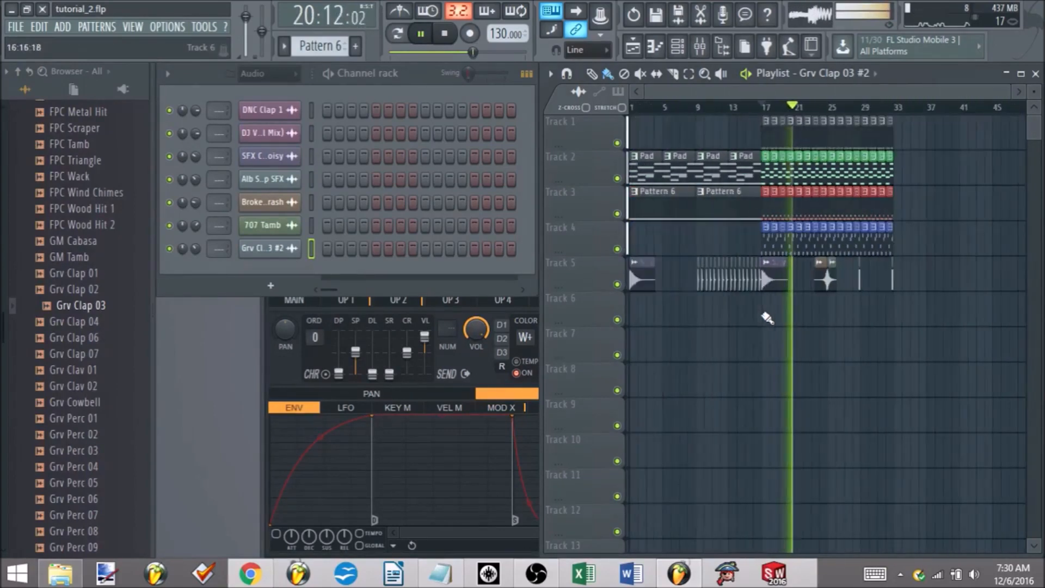
key("space")
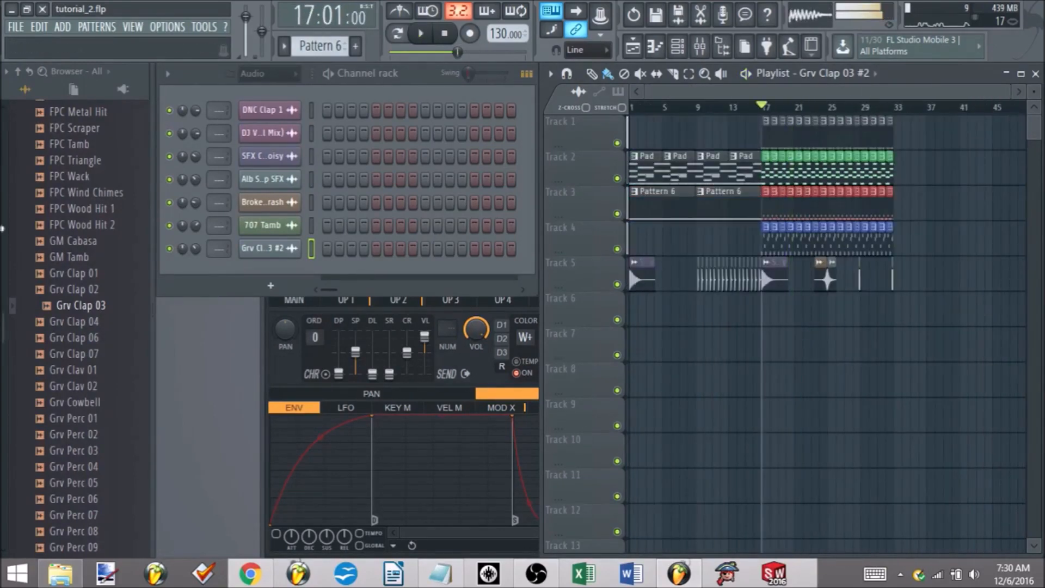
Browse the Loops pack and preview its samples, including DL Ninety.
scroll(3, 227, "up", 8)
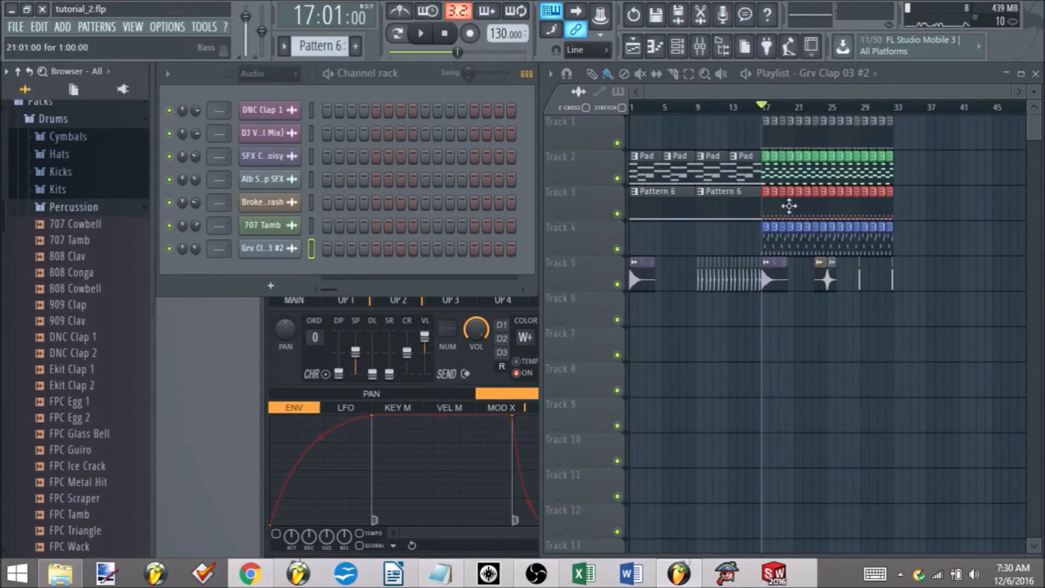
left_click(80, 219)
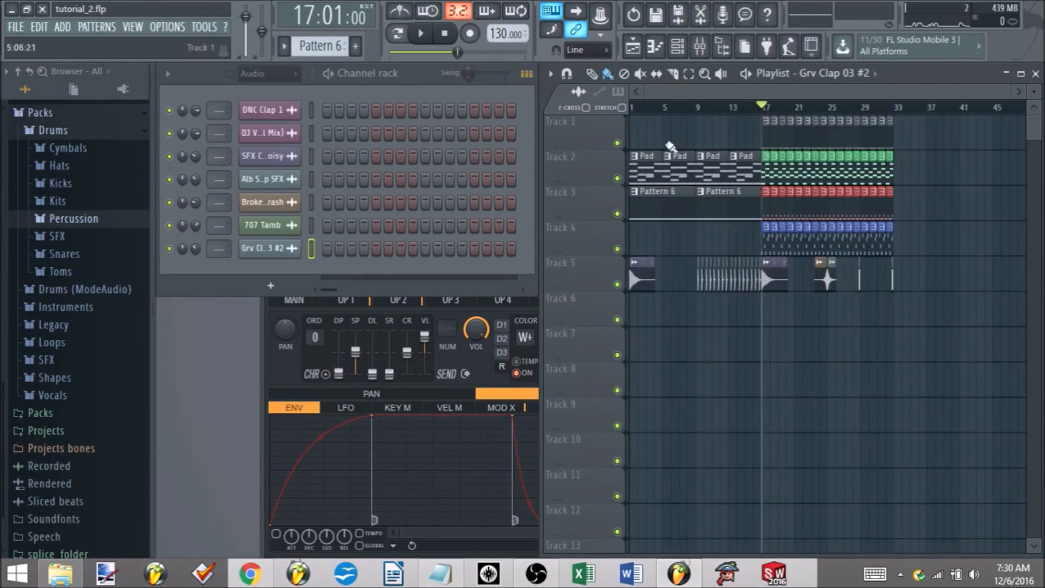
left_click(84, 342)
left_click(87, 417)
scroll(77, 353, "down", 5)
left_click(70, 270)
scroll(82, 327, "up", 5)
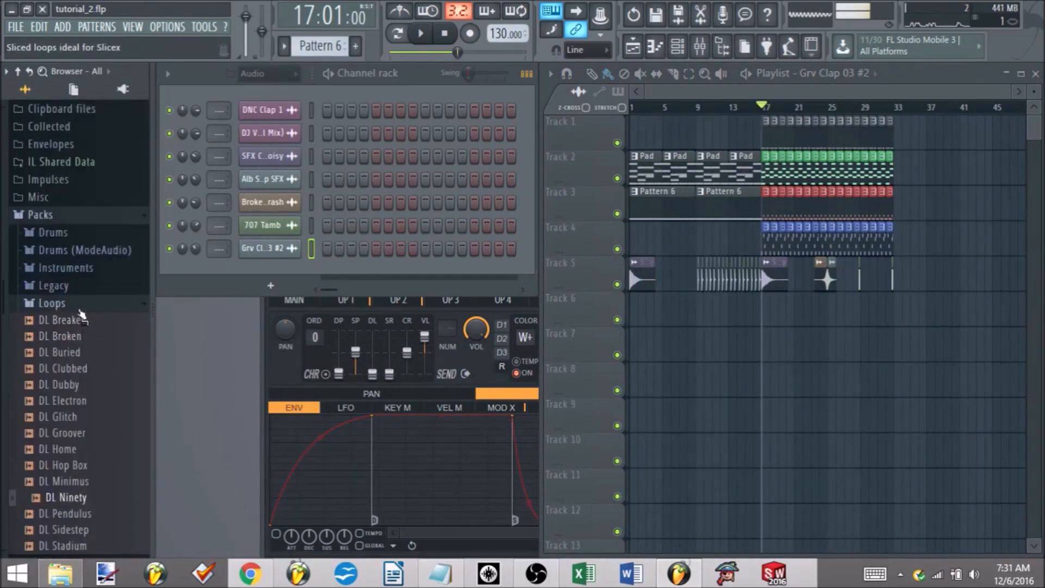
left_click(82, 308)
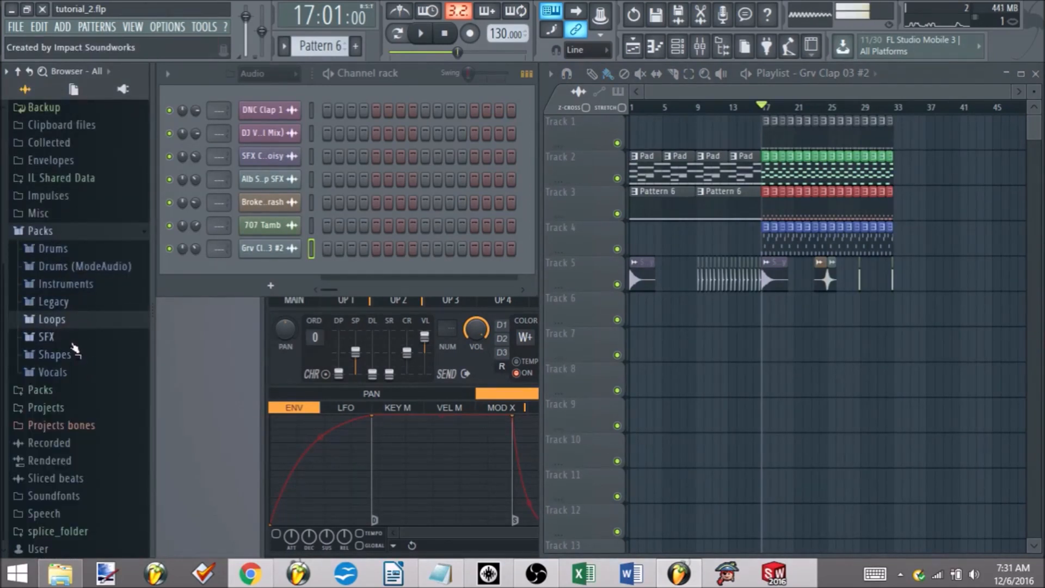
Preview the Attack Hat 14 sample from the ModeAudio drum pack's hi-hats.
left_click(83, 264)
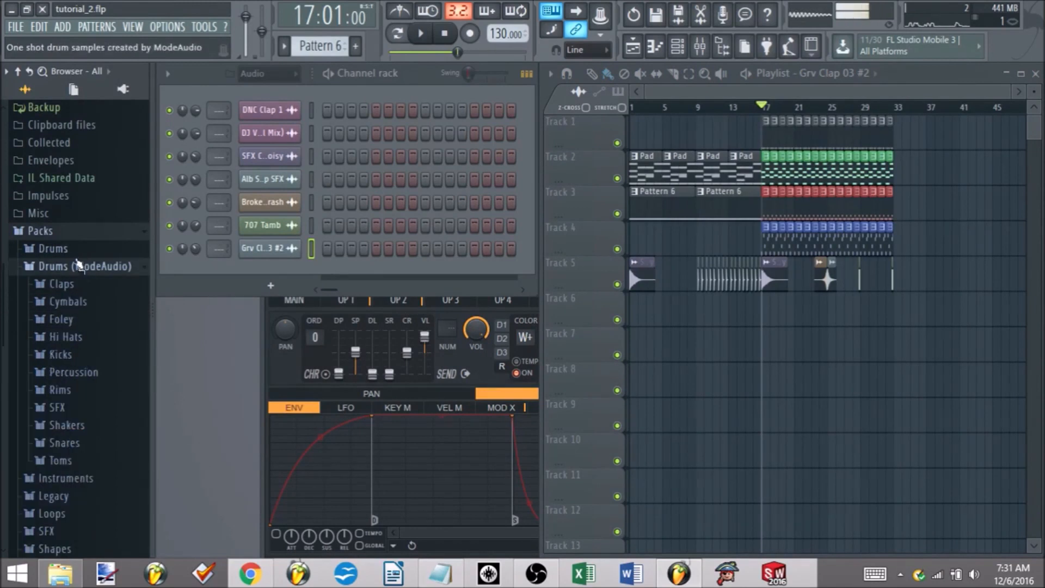
left_click(76, 338)
left_click(81, 369)
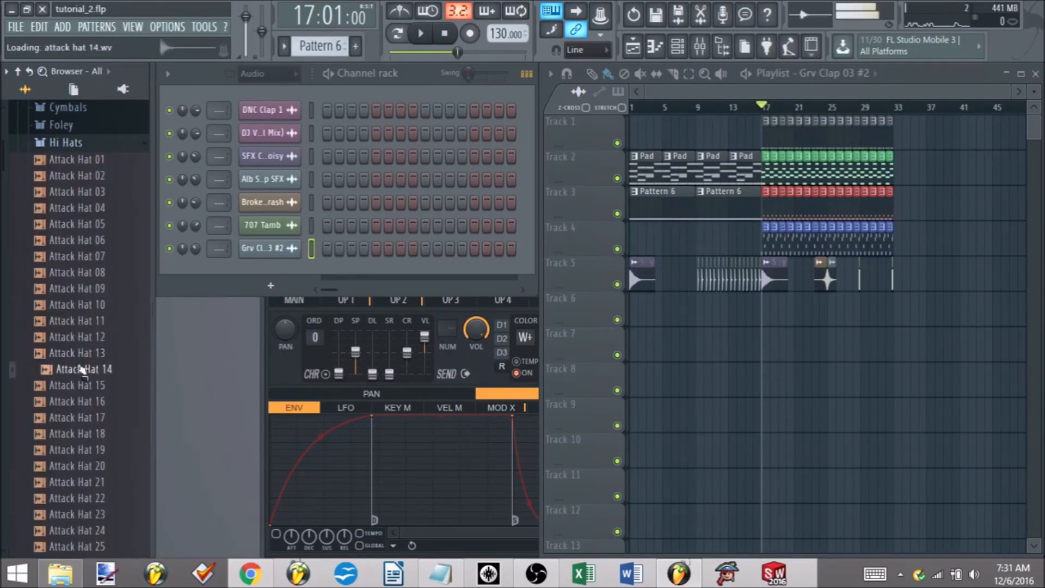
scroll(80, 369, "up", 10)
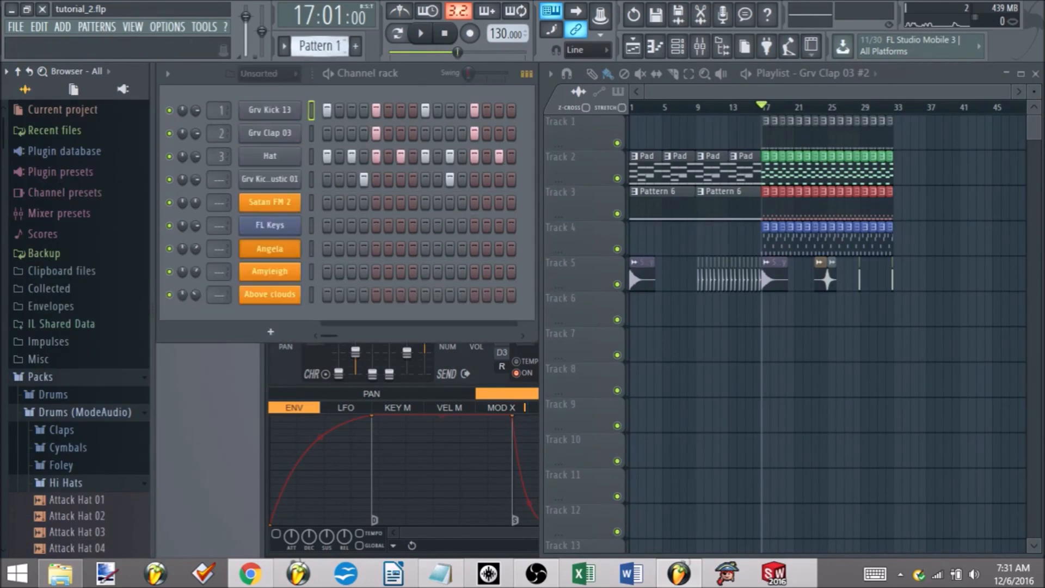
Play Pattern 1 in the arrangement from bar 17 and slightly lower the Hat channel's volume.
key("space")
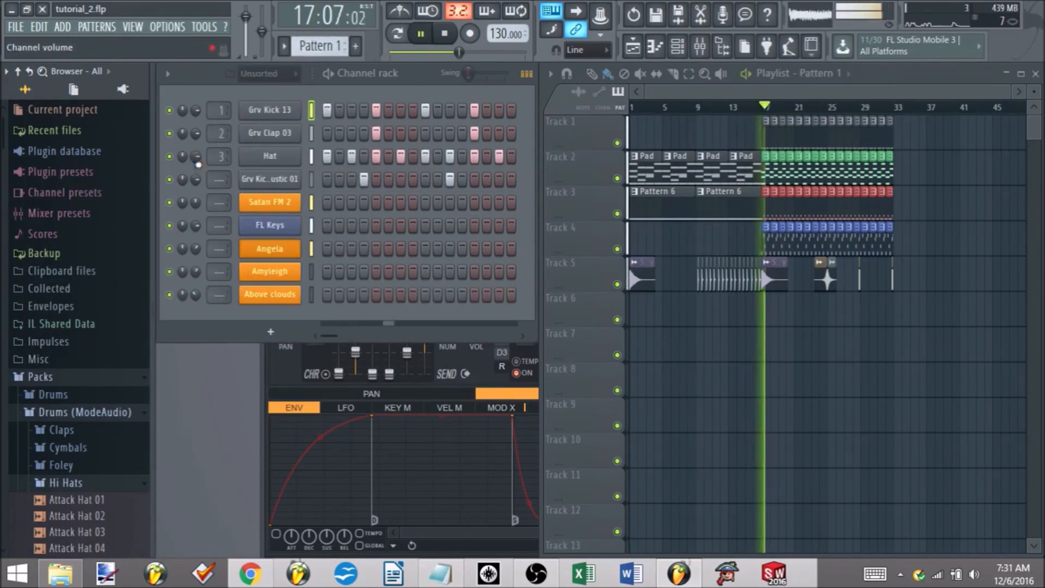
left_click_drag(196, 157, 196, 162)
key("space")
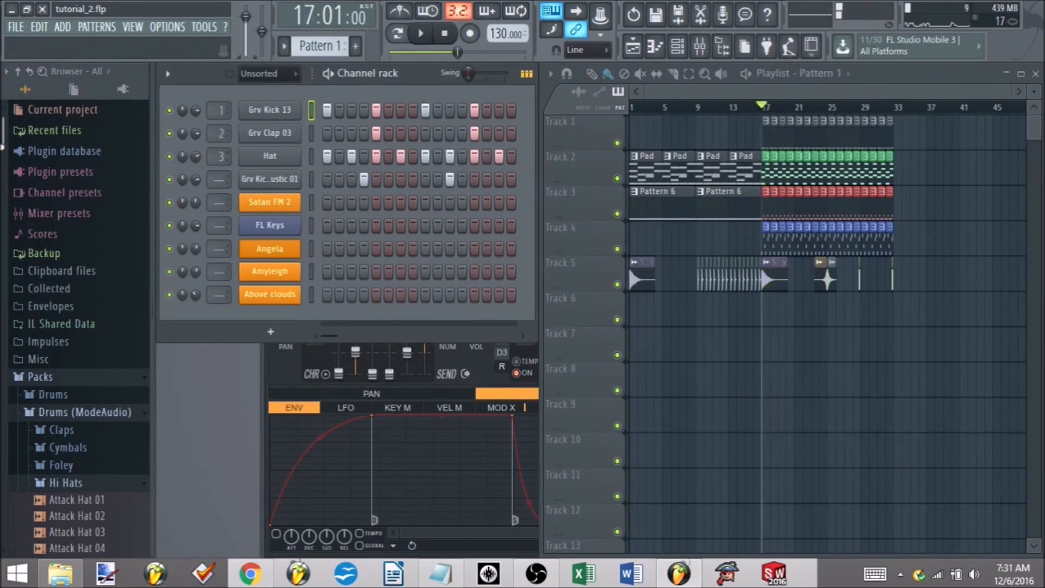
Cut the steps of the Hat channel and the acoustic kick channel below it out of Pattern 1.
scroll(76, 327, "down", 10)
scroll(76, 327, "up", 15)
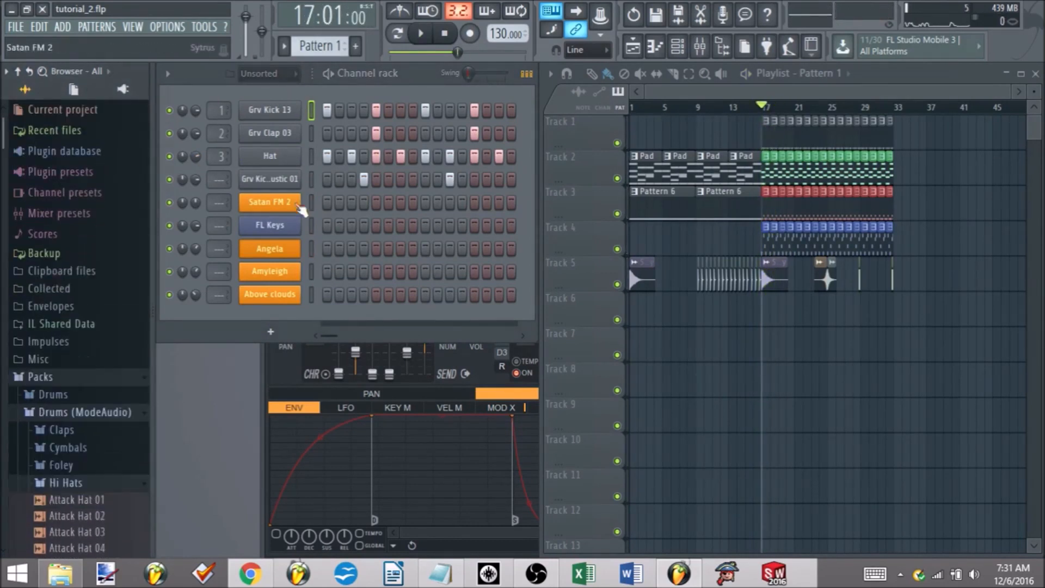
left_click(311, 156)
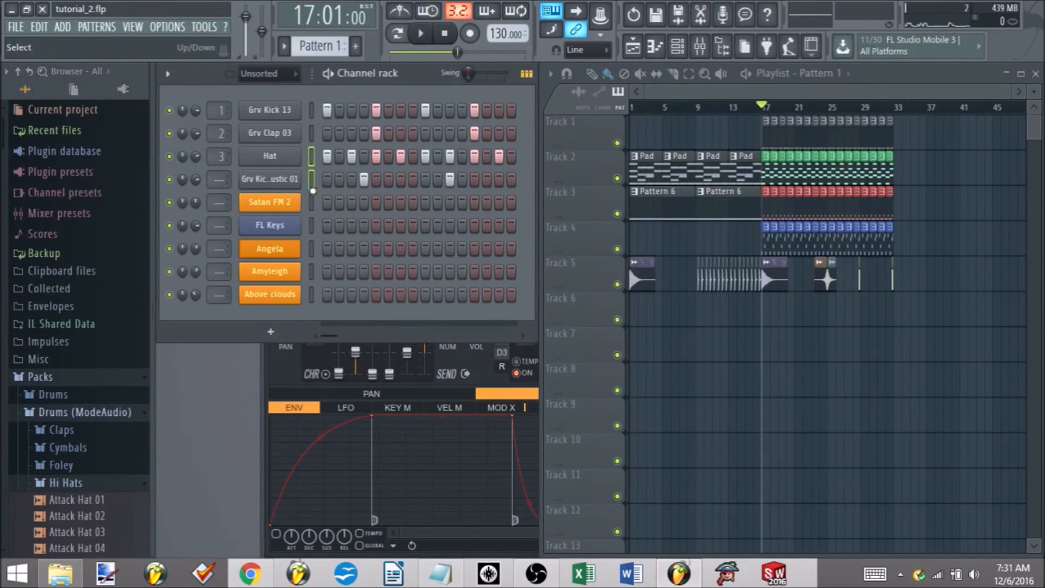
key("ctrl+x")
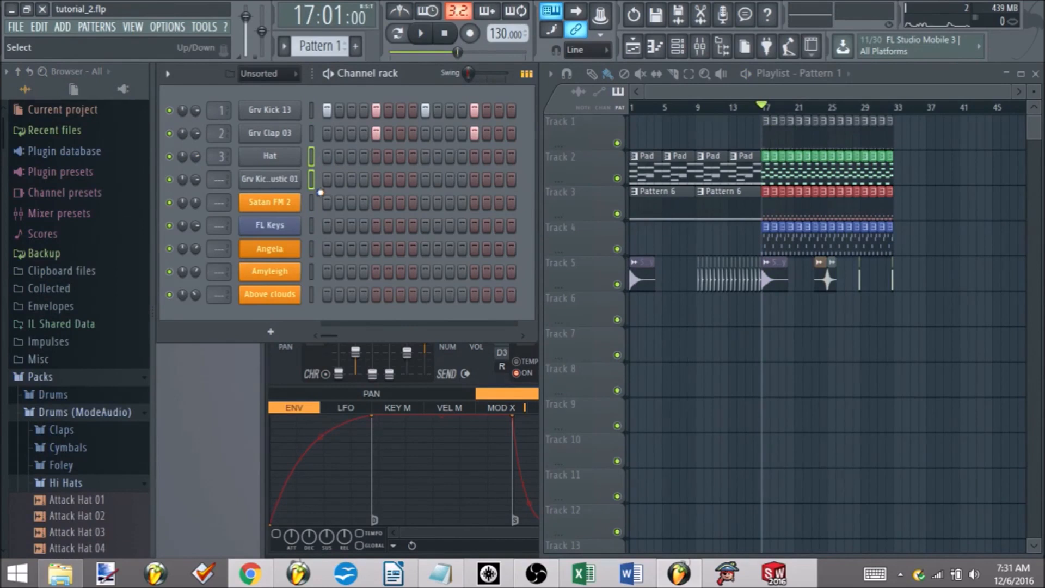
Rename the empty Pattern 7 as Hihats loop and paste the cut hat and acoustic kick steps into it.
left_click_drag(321, 46, 327, 537)
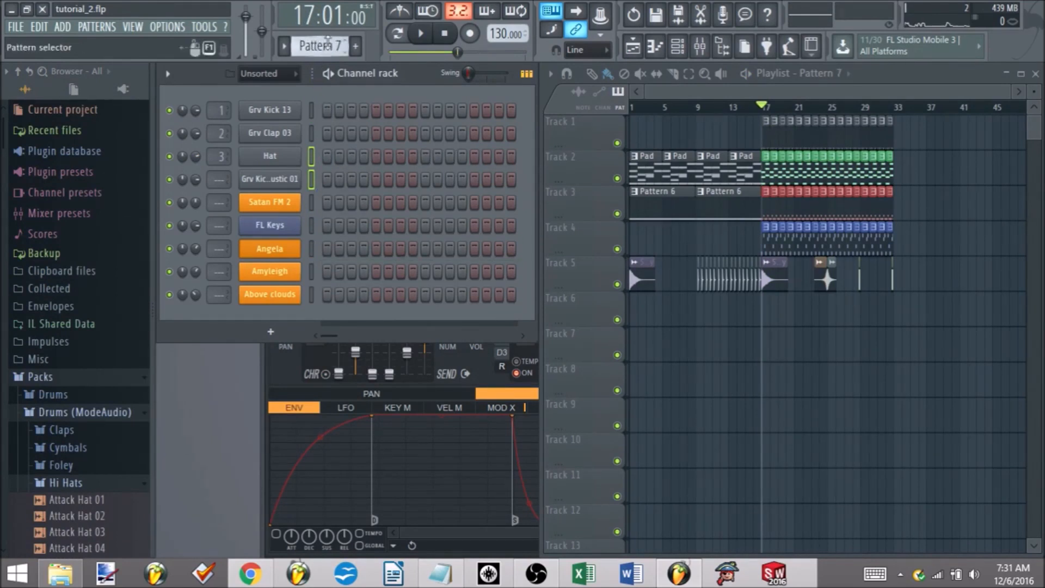
key("F2")
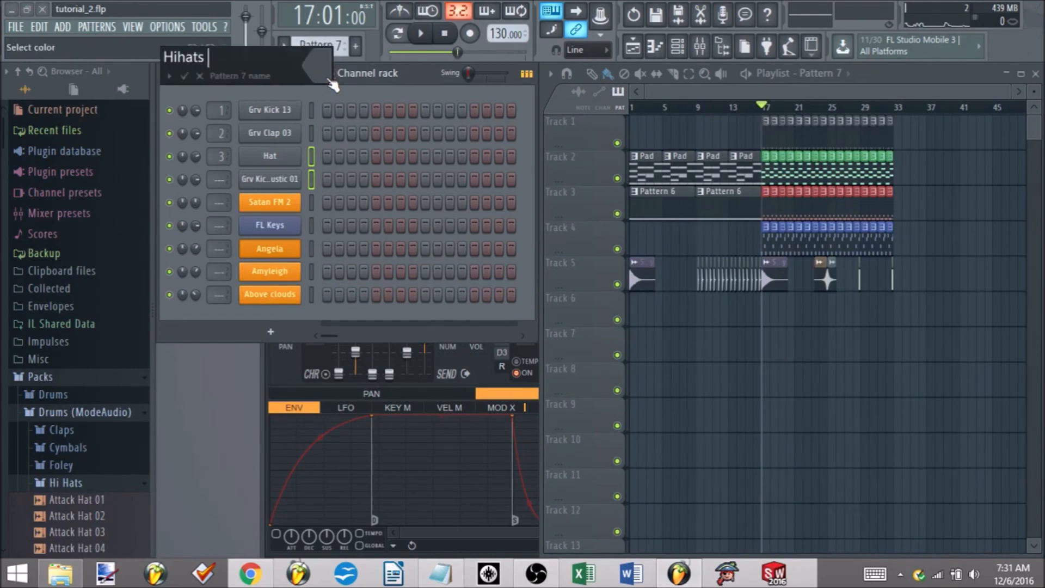
key("Return")
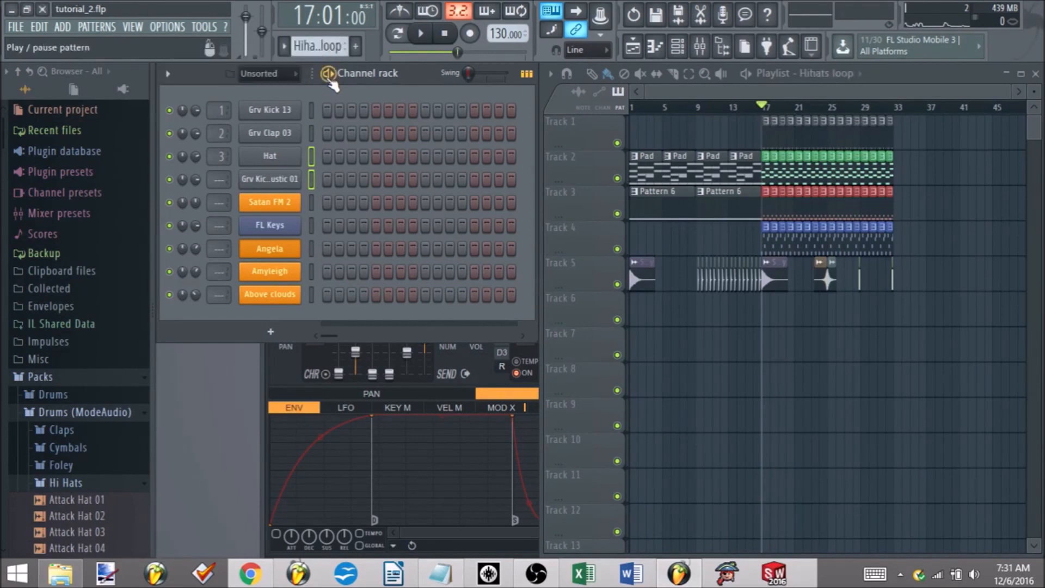
double_click(314, 159)
key("ctrl+v")
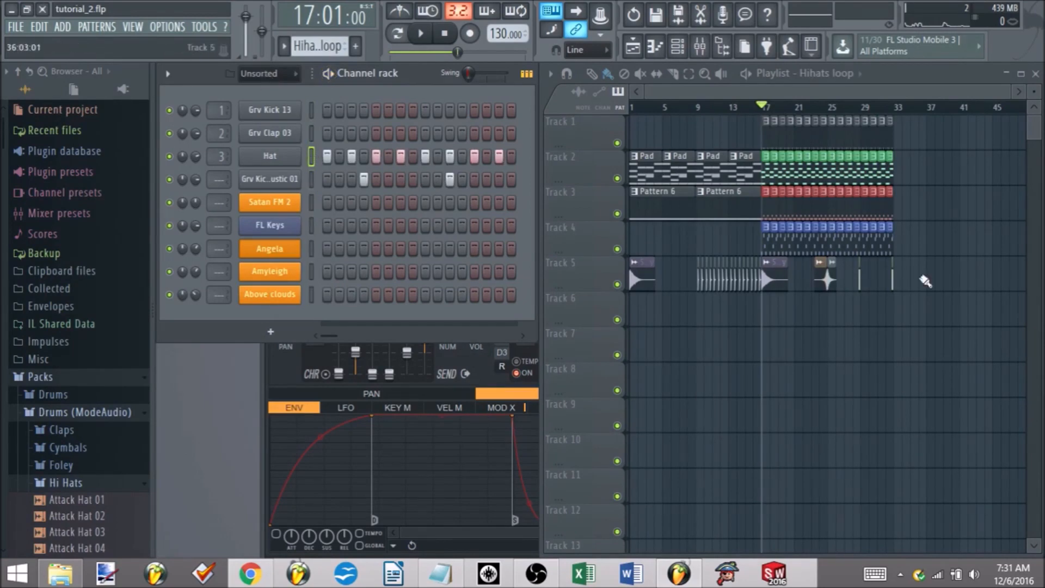
Paint Hihats loop clips along Track 6 from bar 25 through bar 32.
scroll(871, 350, "up", 2)
left_click_drag(802, 322, 926, 331)
scroll(920, 327, "up", 3)
scroll(918, 326, "down", 5)
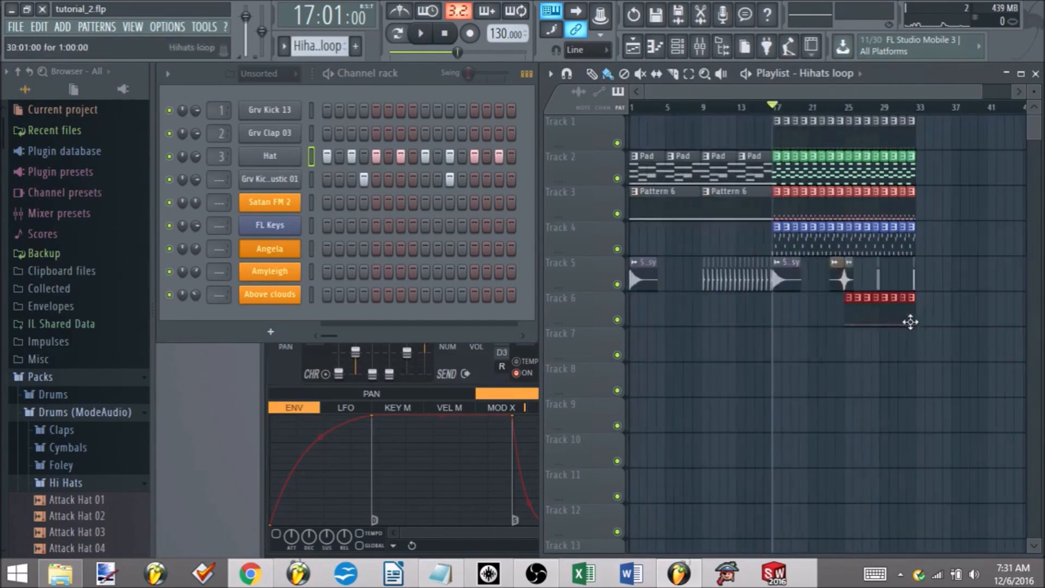
Rename Pattern 6 as Atmosphere, give it a blue color, and clear the clip selection in the playlist.
scroll(320, 47, "up", 1)
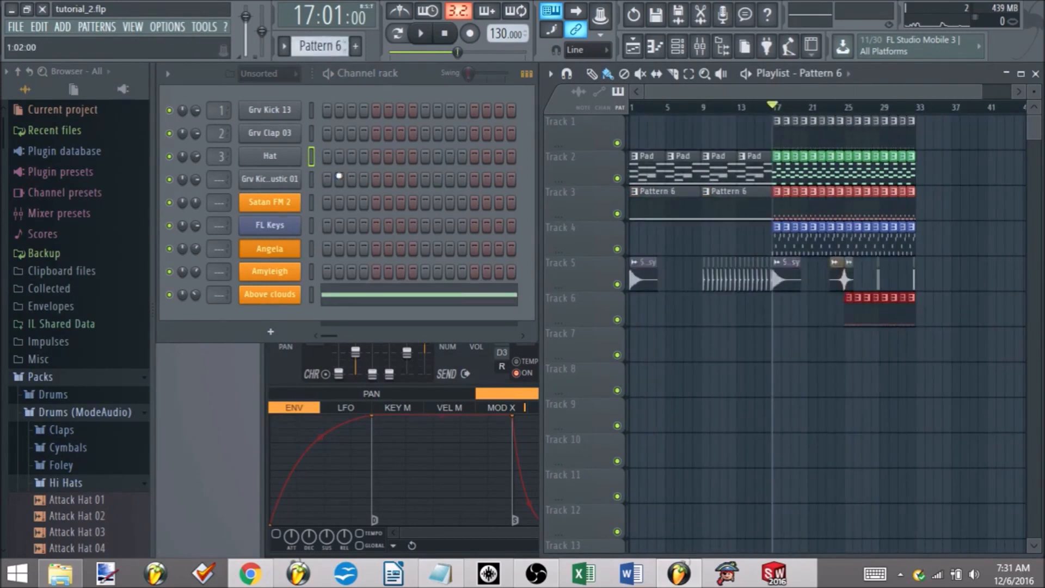
key("F2")
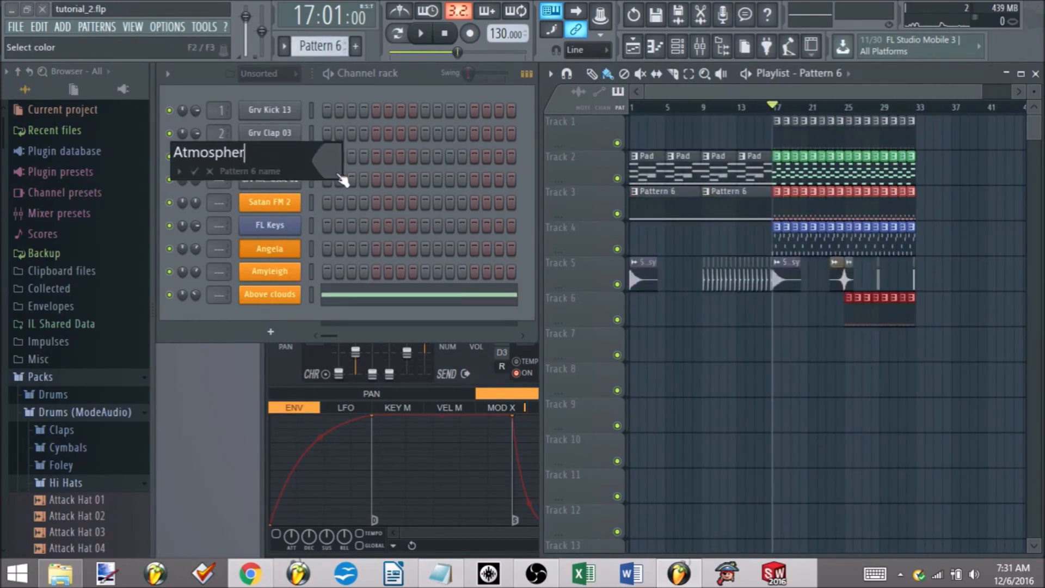
left_click(335, 172)
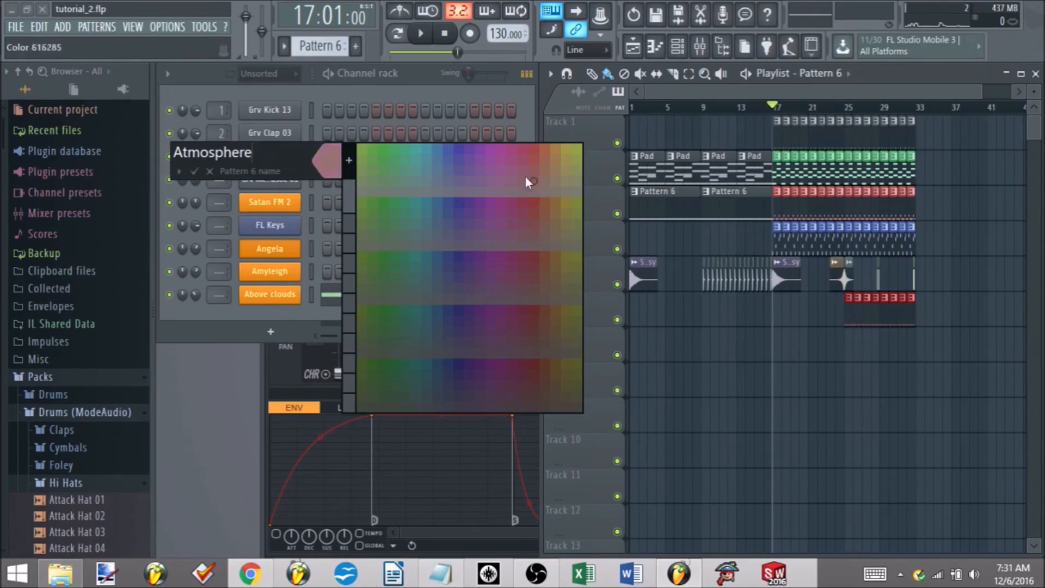
left_click(449, 150)
key("Return")
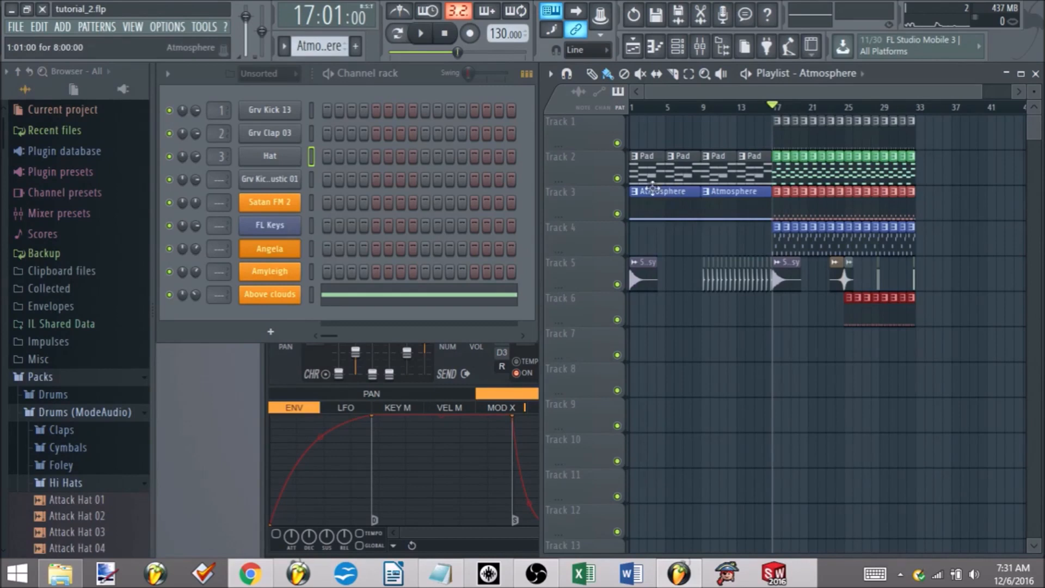
left_click(717, 240, "ctrl")
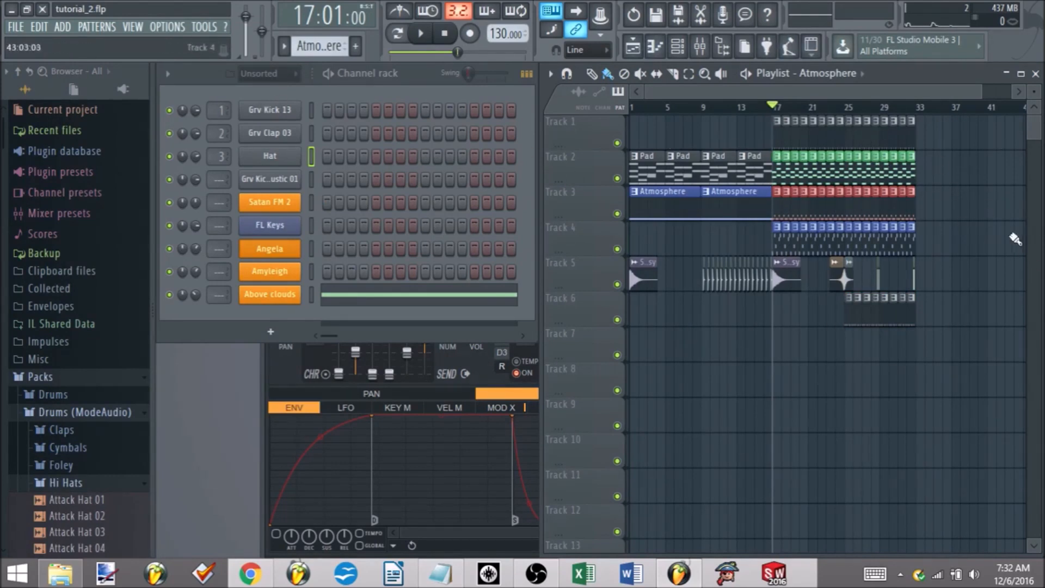
Play the arrangement from bar 17 and from bar 25 to compare the block without and with the hi-hat loop.
scroll(904, 278, "up", 2)
key("space")
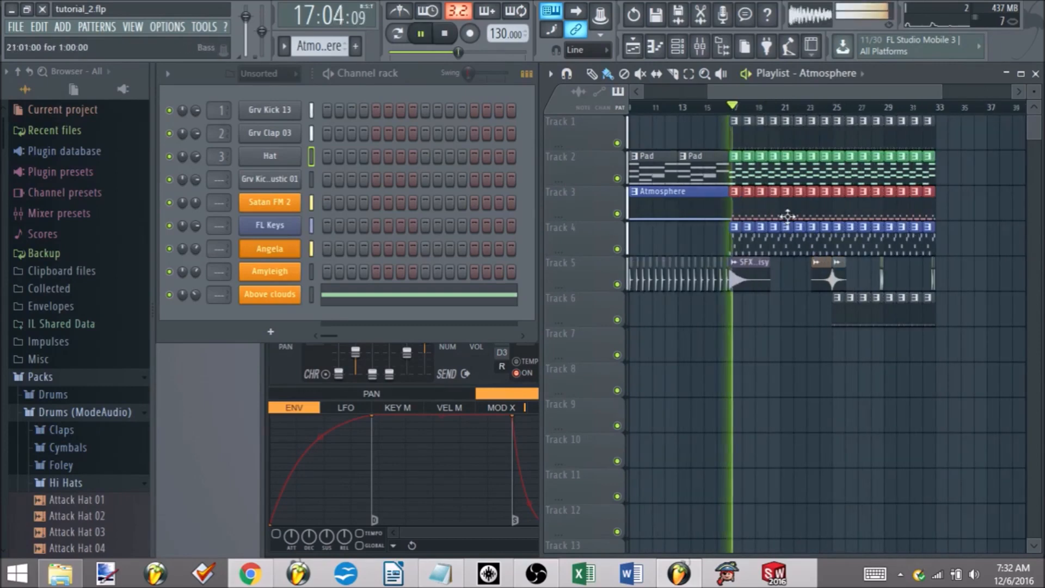
scroll(785, 239, "up", 3)
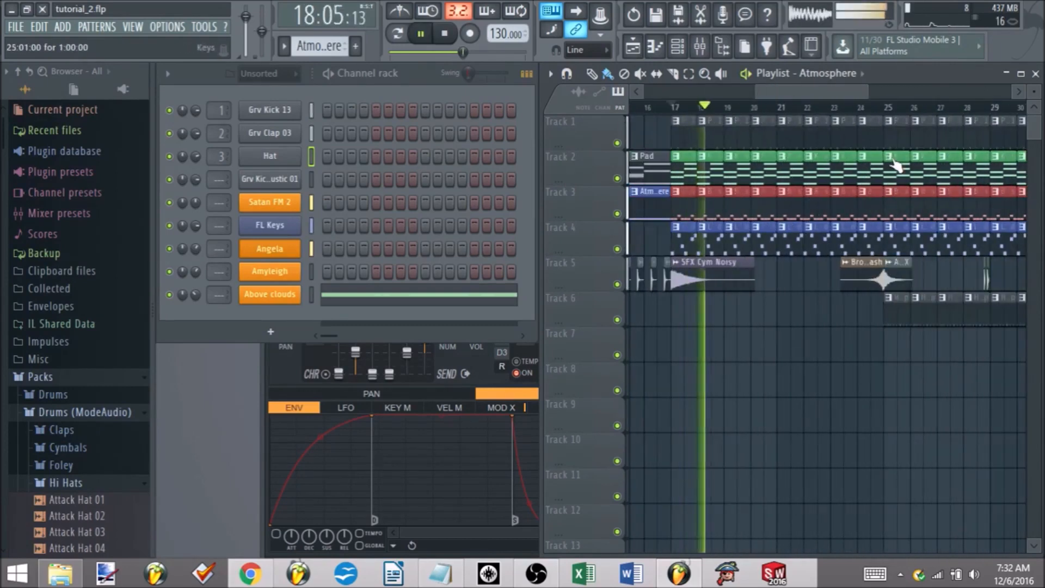
left_click(879, 110)
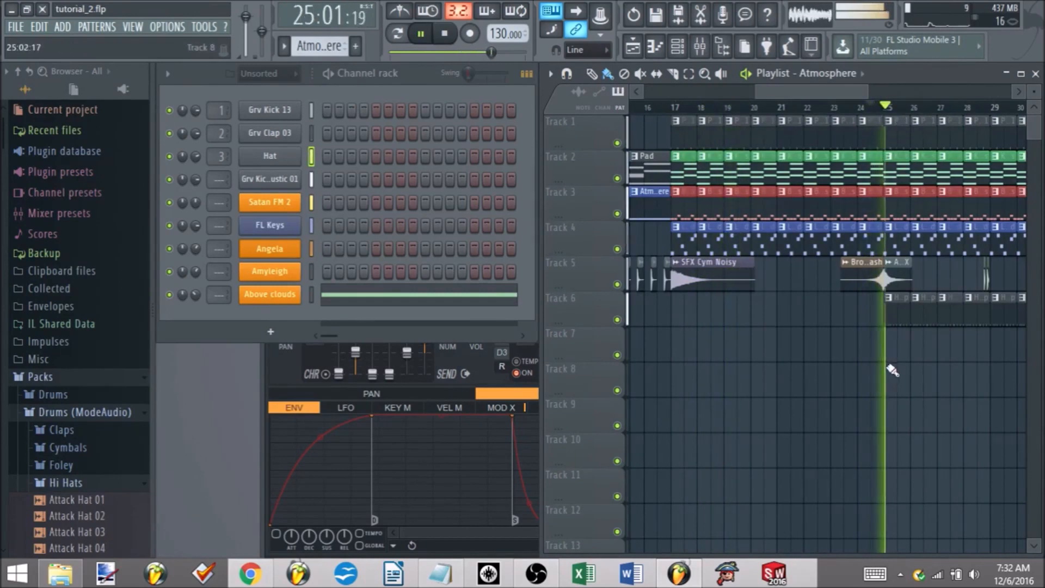
scroll(887, 365, "down", 4)
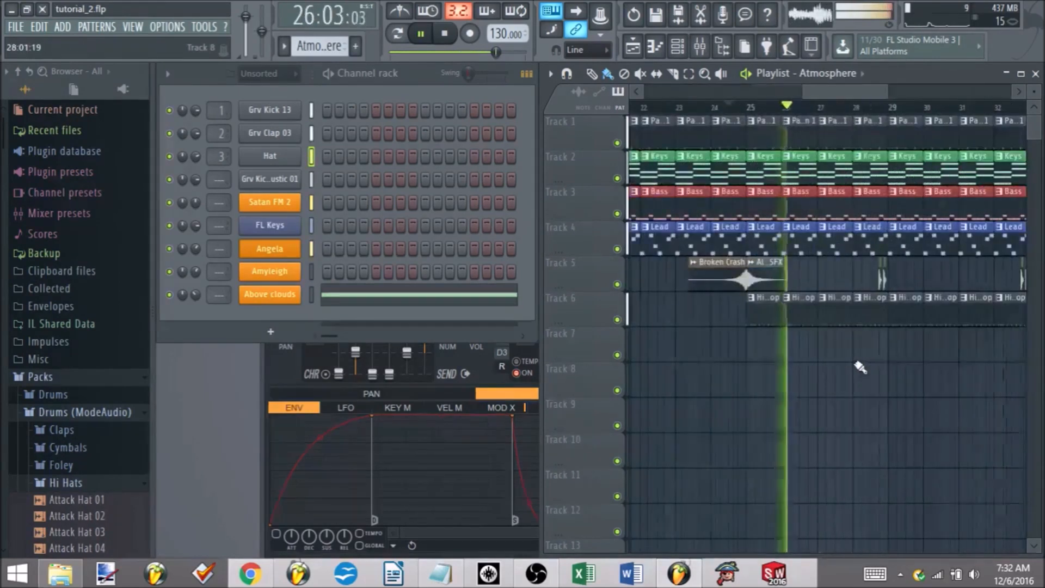
scroll(863, 366, "up", 4)
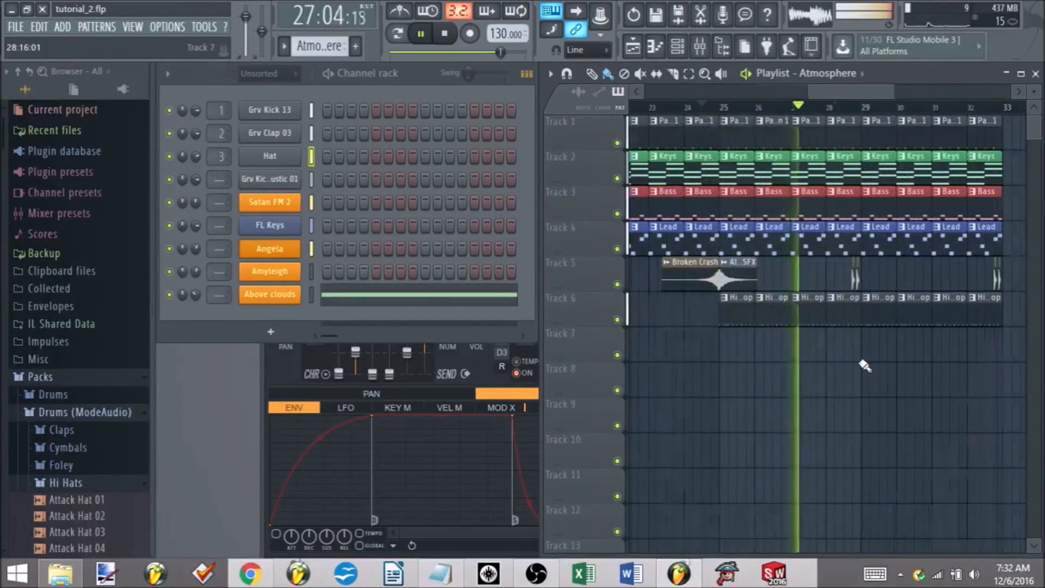
scroll(871, 367, "down", 4)
scroll(925, 364, "up", 4)
scroll(922, 364, "down", 4)
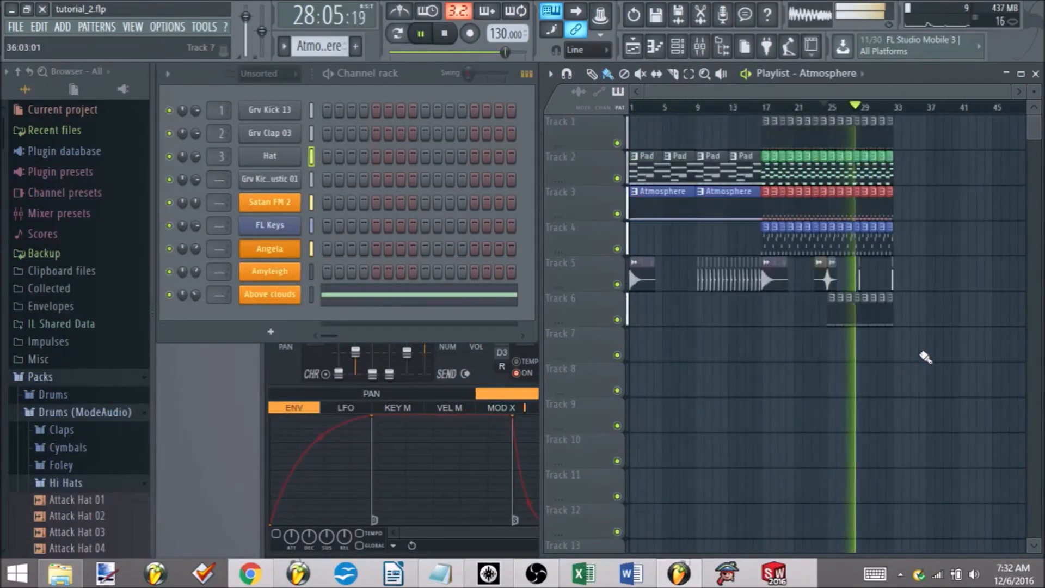
Stop playback and look through the sample folders of the Drums (ModeAudio) pack for an additional hi-hat.
scroll(903, 368, "up", 5)
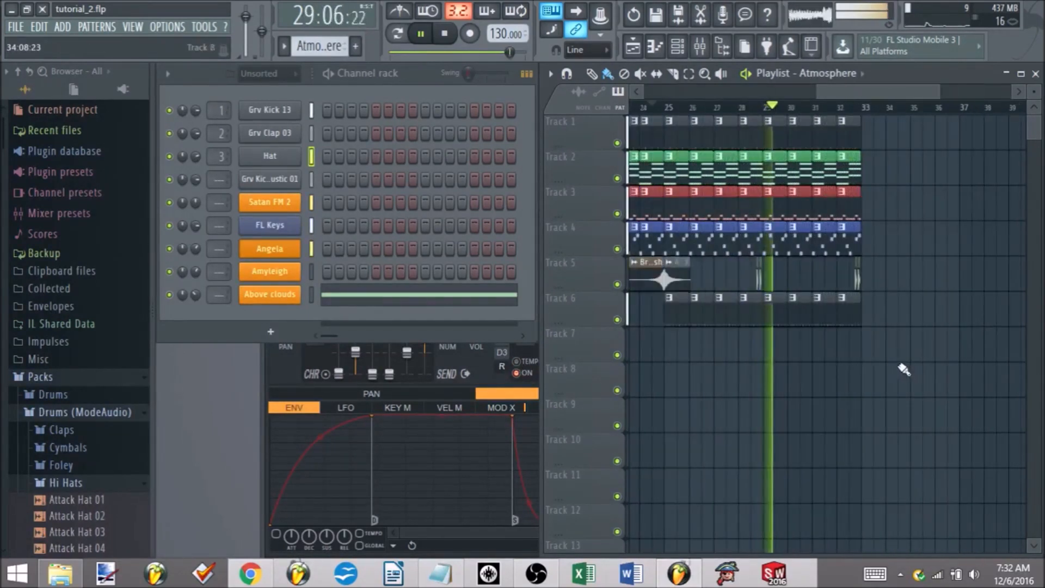
scroll(903, 368, "down", 5)
key("space")
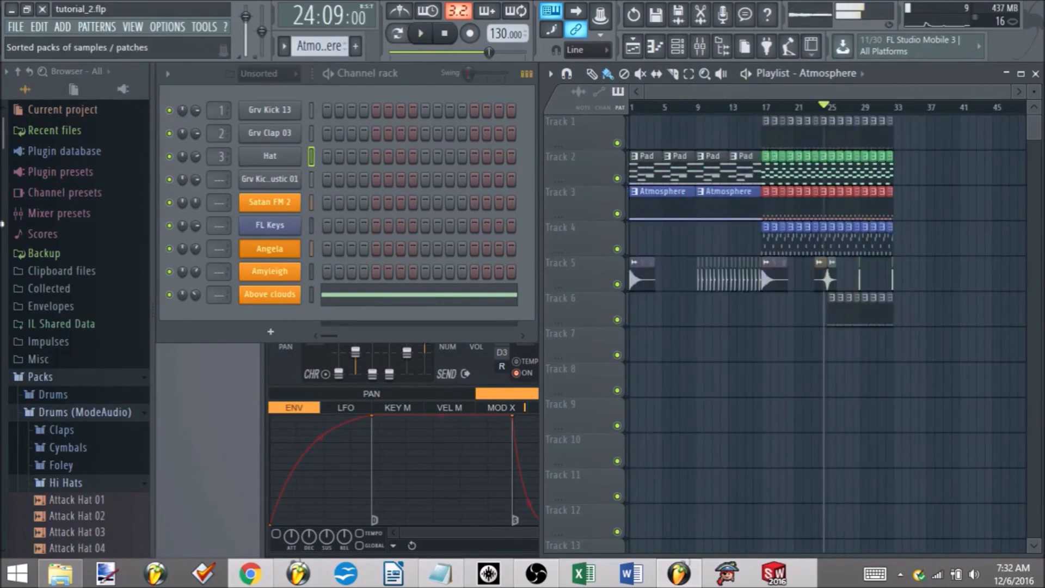
scroll(121, 233, "down", 6)
scroll(77, 363, "up", 6)
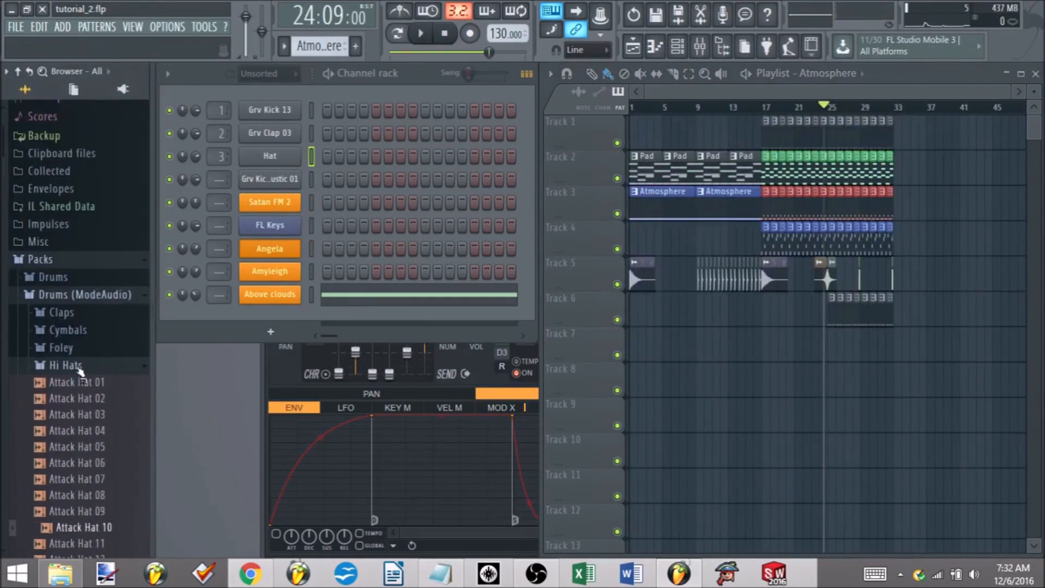
left_click(68, 365)
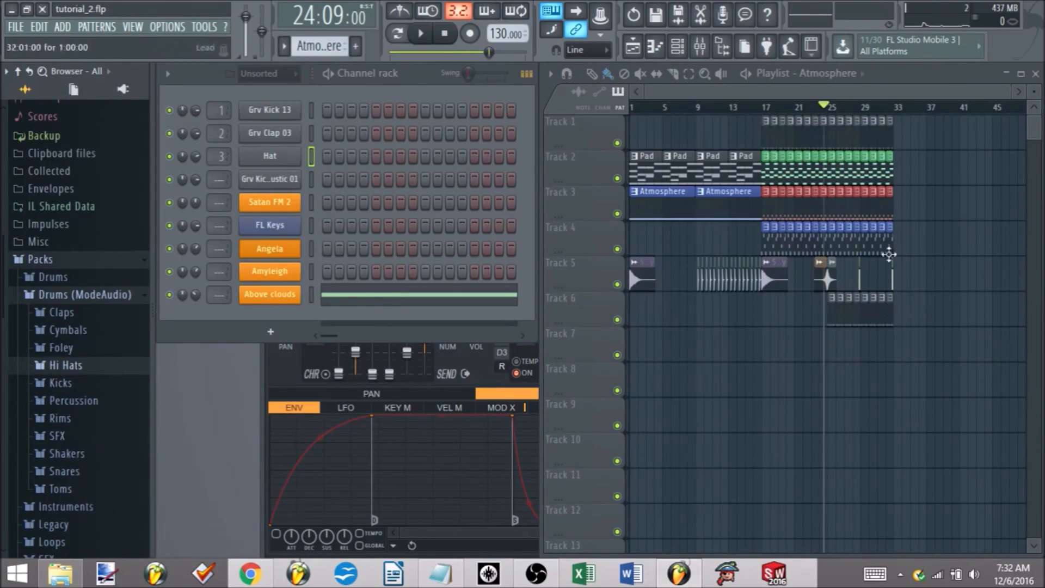
scroll(794, 353, "up", 4)
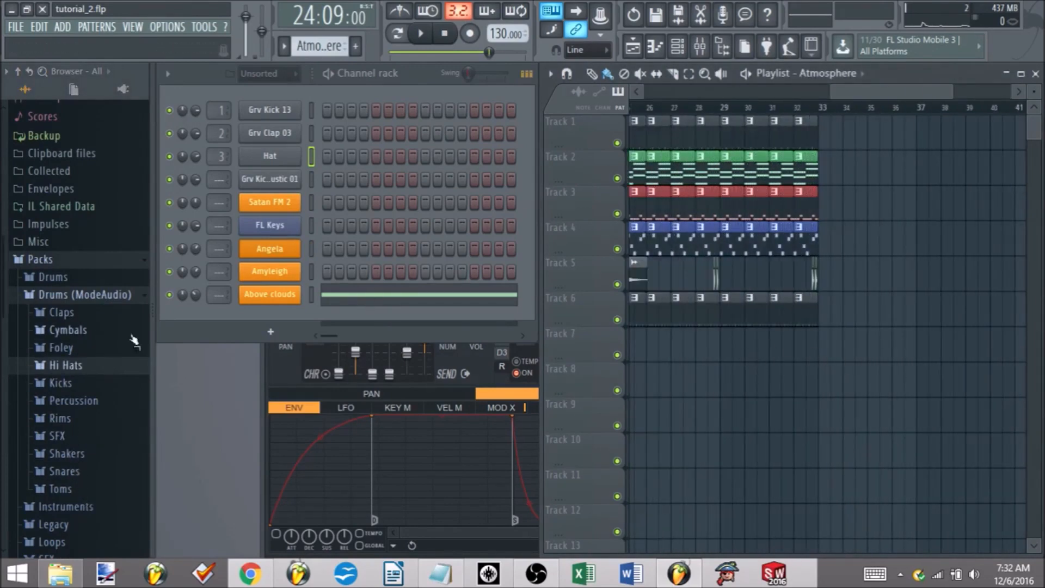
left_click(73, 333)
left_click(81, 304)
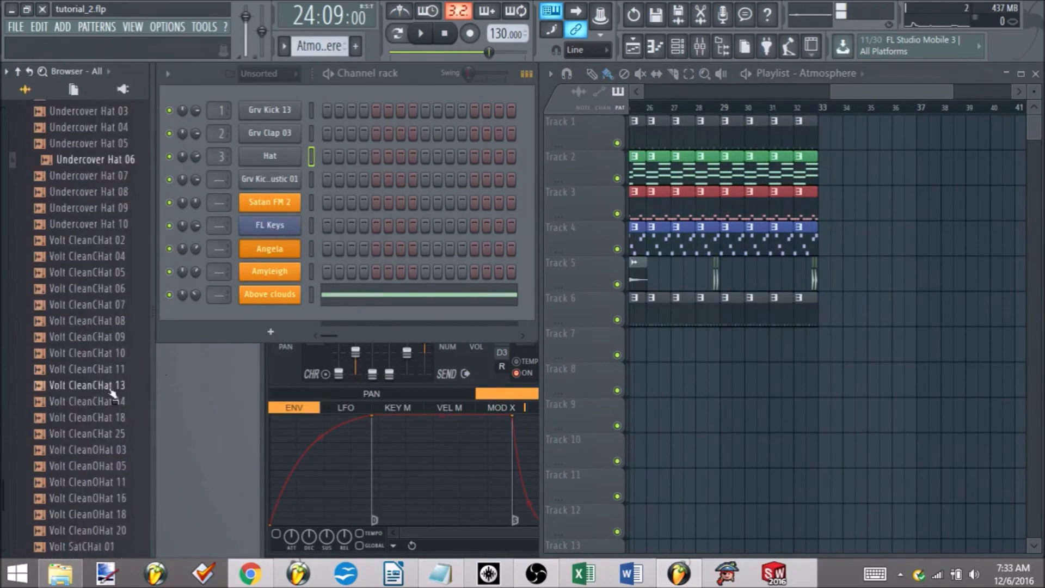
Audition several Hi Hats samples and add Fracture Hat 03 as a new channel just above Hat.
scroll(112, 388, "up", 15)
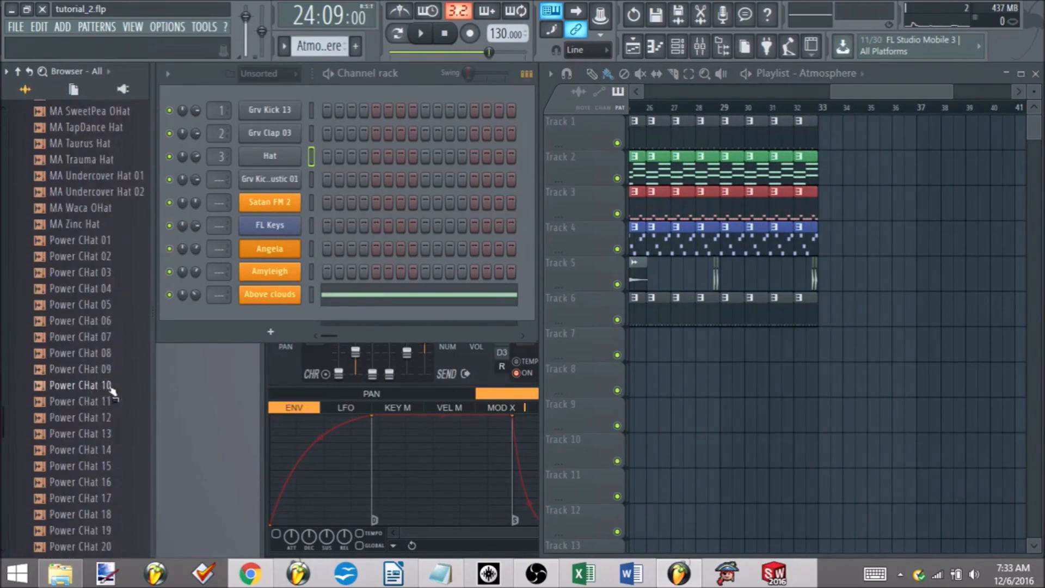
left_click(111, 385)
scroll(111, 388, "up", 3)
left_click(112, 387)
scroll(112, 388, "up", 4)
left_click(112, 387)
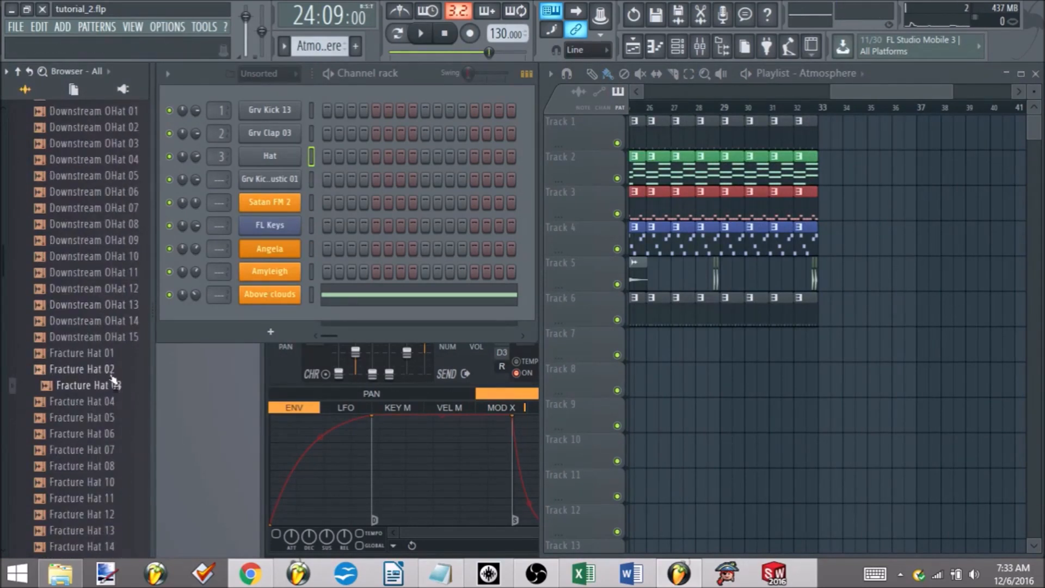
left_click_drag(112, 385, 270, 157)
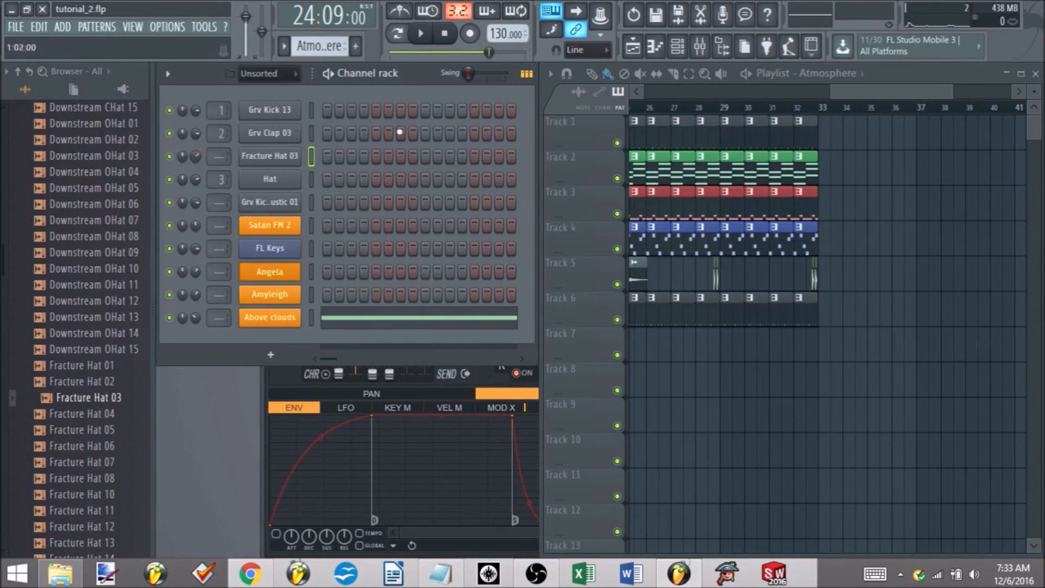
Switch to the empty Pattern 8 and rename it as Add Hats.
left_click_drag(316, 46, 316, 39)
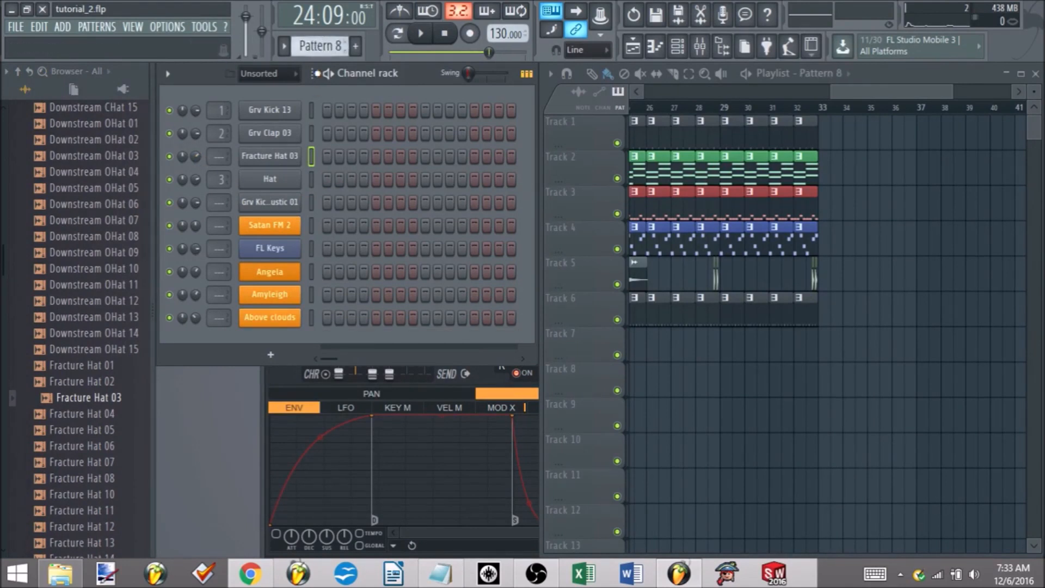
key("F2")
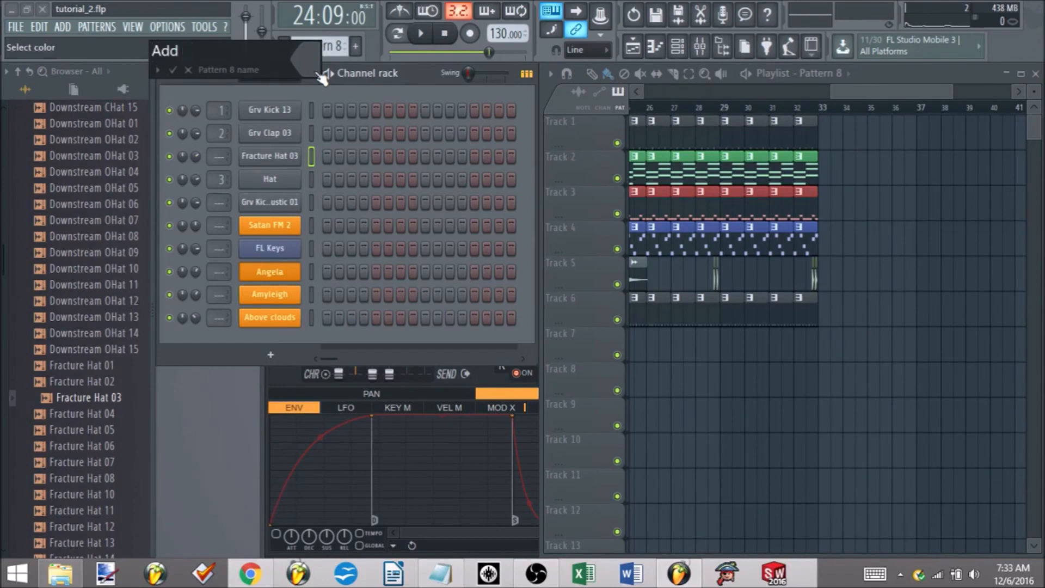
key("Return")
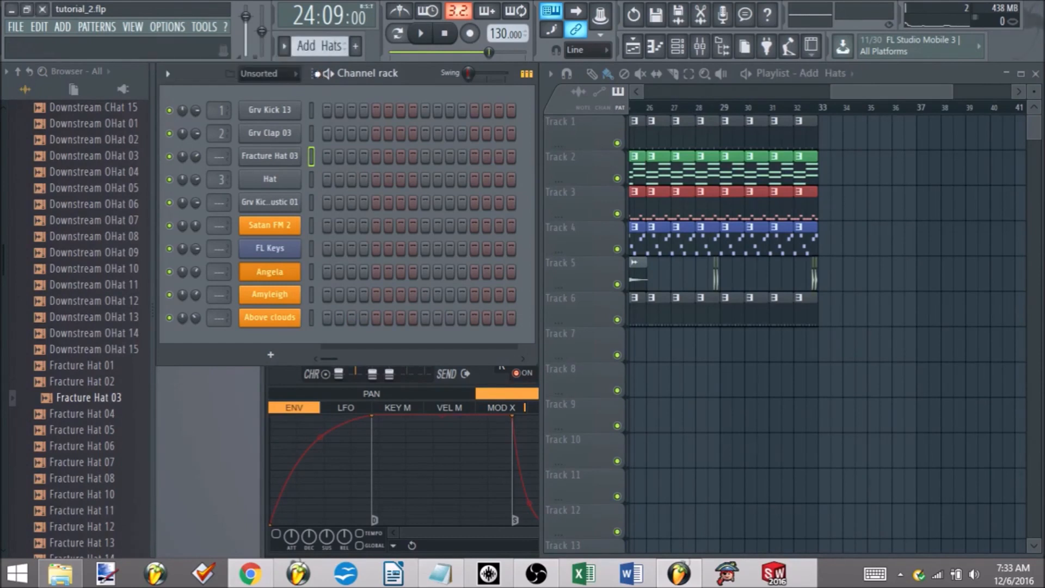
Fill every fourth step of Fracture Hat 03 and paint Add Hats clips along Track 7 from bar 29 through bar 32.
right_click(297, 156)
left_click(468, 220)
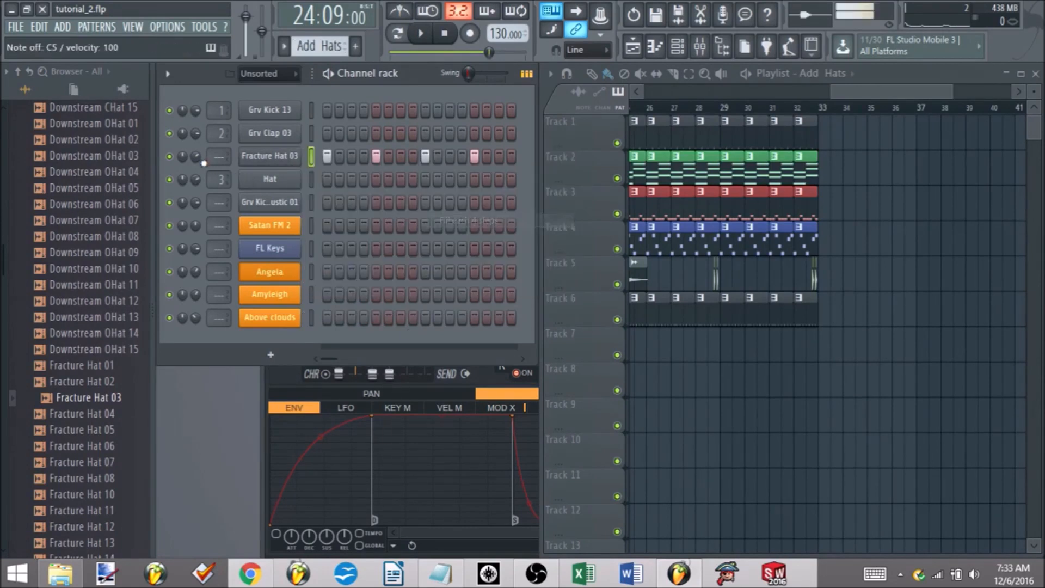
scroll(736, 364, "up", 3)
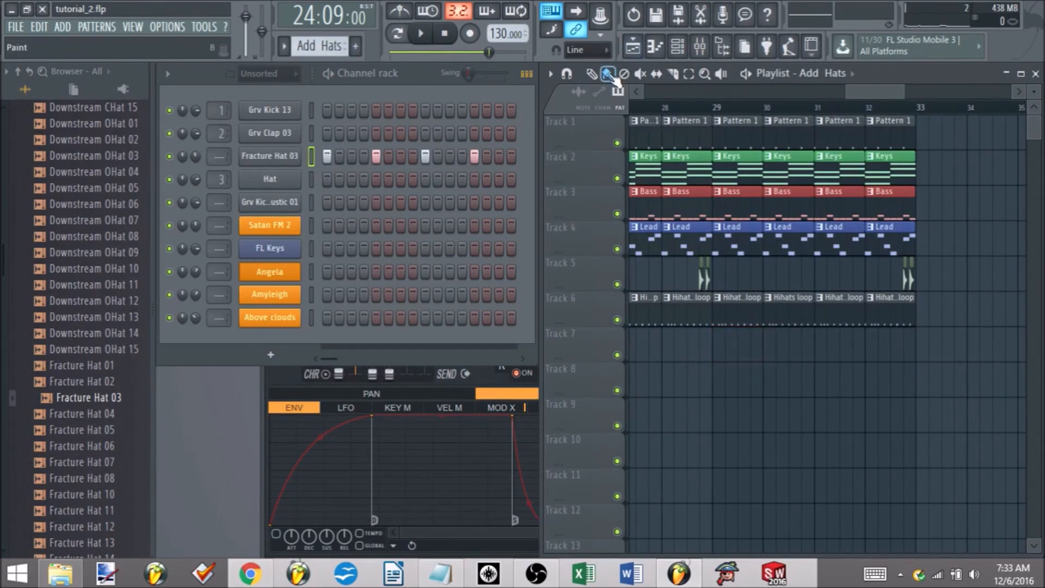
mouse_move(718, 362)
left_mouse_down()
mouse_move(712, 355)
mouse_move(896, 364)
mouse_move(911, 382)
left_mouse_up()
Play the arrangement from the end of bar 28 and lower the Fracture Hat 03 channel volume while listening.
left_click(697, 108)
key("space")
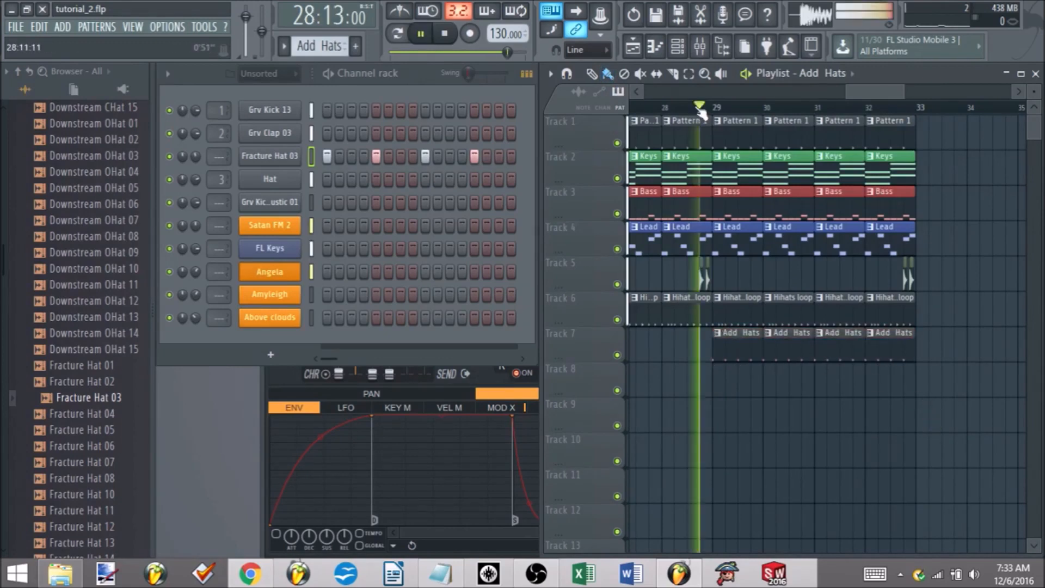
left_click_drag(198, 157, 197, 170)
key("space")
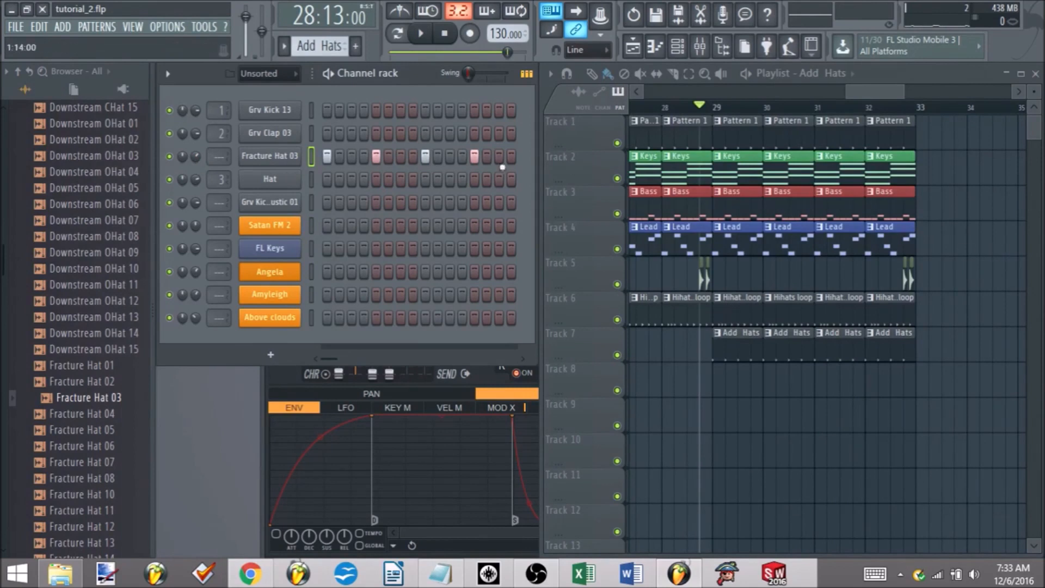
Open the Fracture Hat 03 channel's notes in the piano roll.
right_click(256, 164)
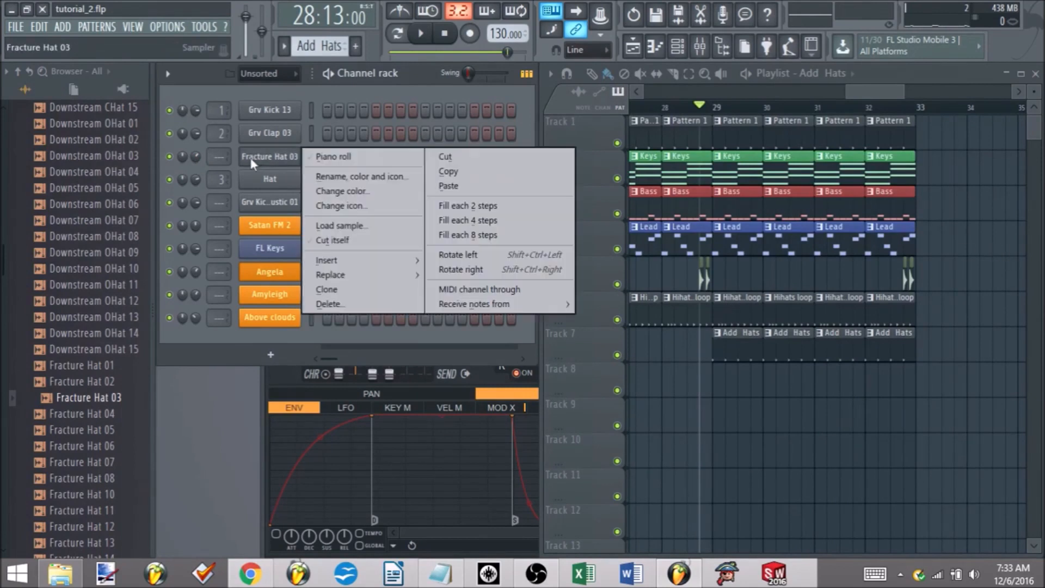
left_click(260, 171)
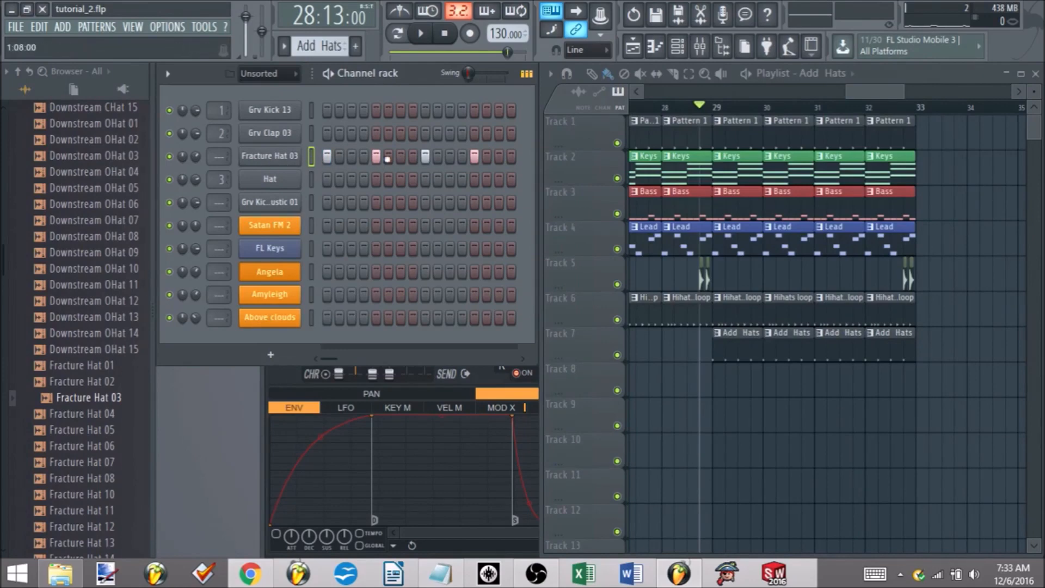
right_click(280, 157)
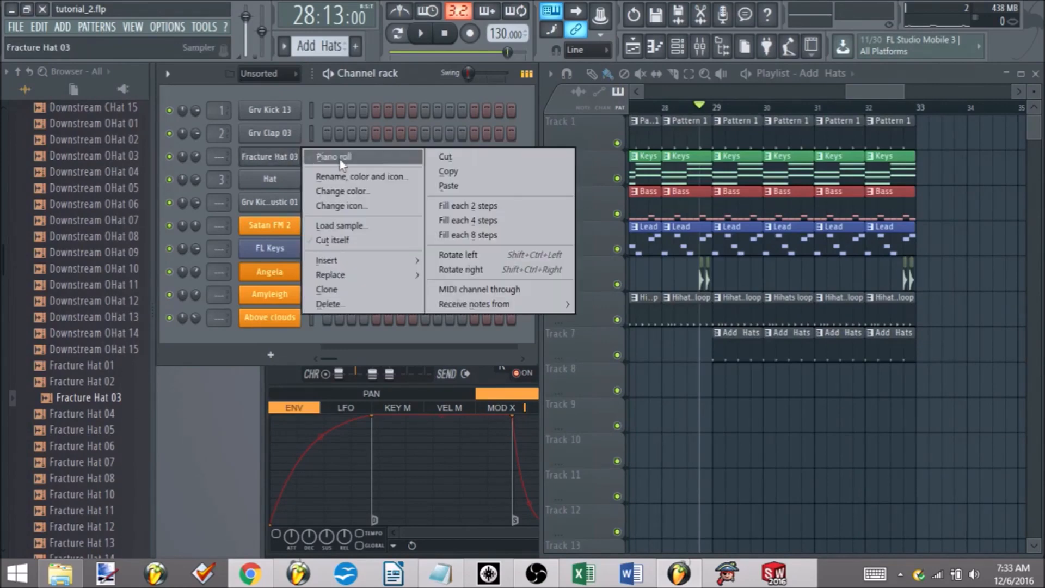
left_click(327, 158)
scroll(222, 296, "up", 4)
scroll(517, 326, "down", 2)
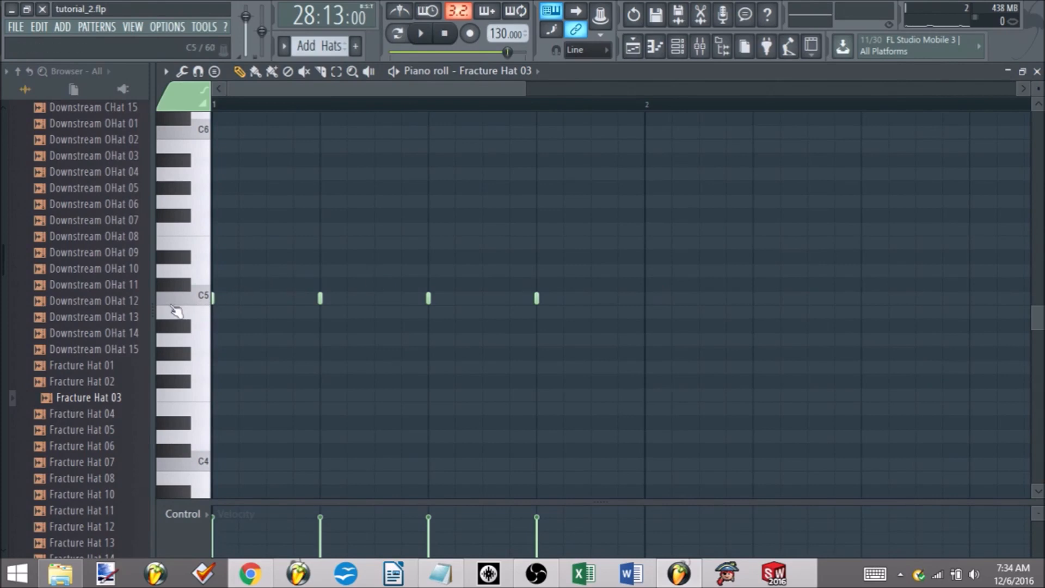
Select all four C5 hat notes and nudge them slightly later off the beat, leaving them deselected.
left_click_drag(697, 330, 211, 236)
scroll(82, 245, "up", 15)
left_click(248, 298, "ctrl")
scroll(176, 307, "up", 8)
scroll(328, 325, "down", 7)
left_click_drag(668, 356, 202, 203)
scroll(216, 231, "up", 4)
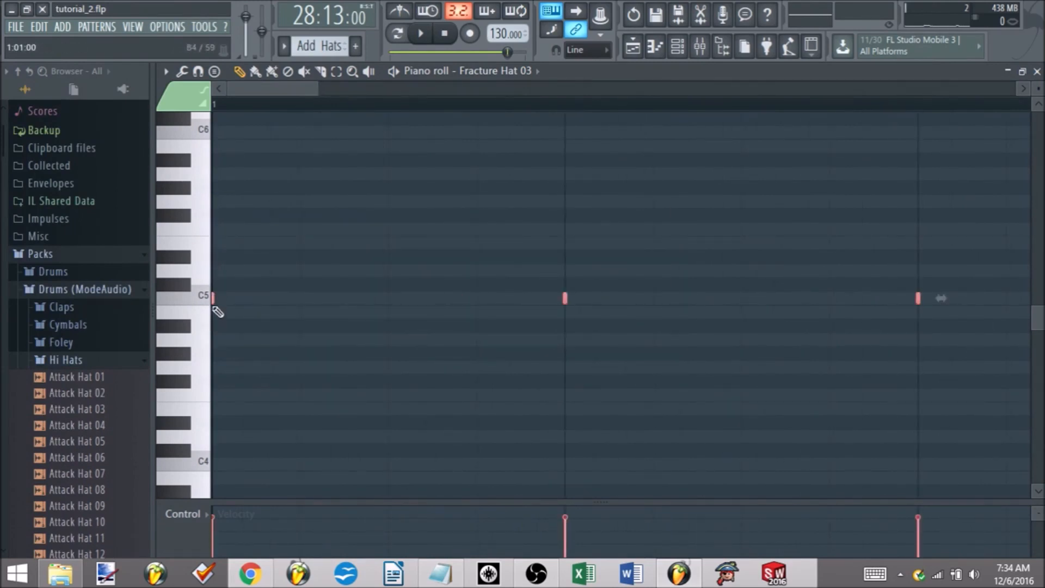
mouse_move(211, 303)
left_mouse_down()
mouse_move(226, 301)
mouse_move(212, 307)
mouse_move(221, 311)
left_mouse_up()
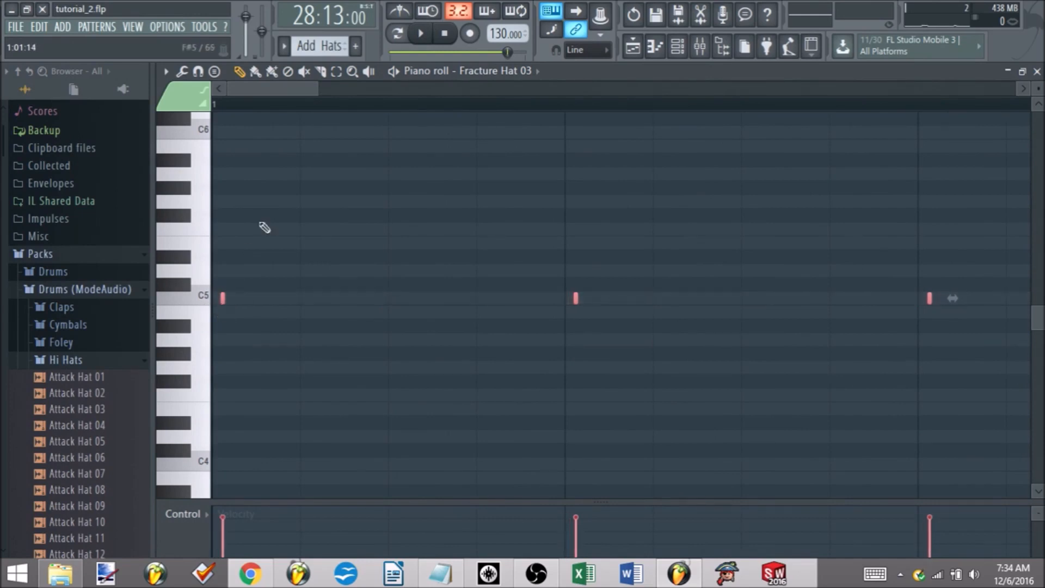
scroll(272, 211, "down", 3)
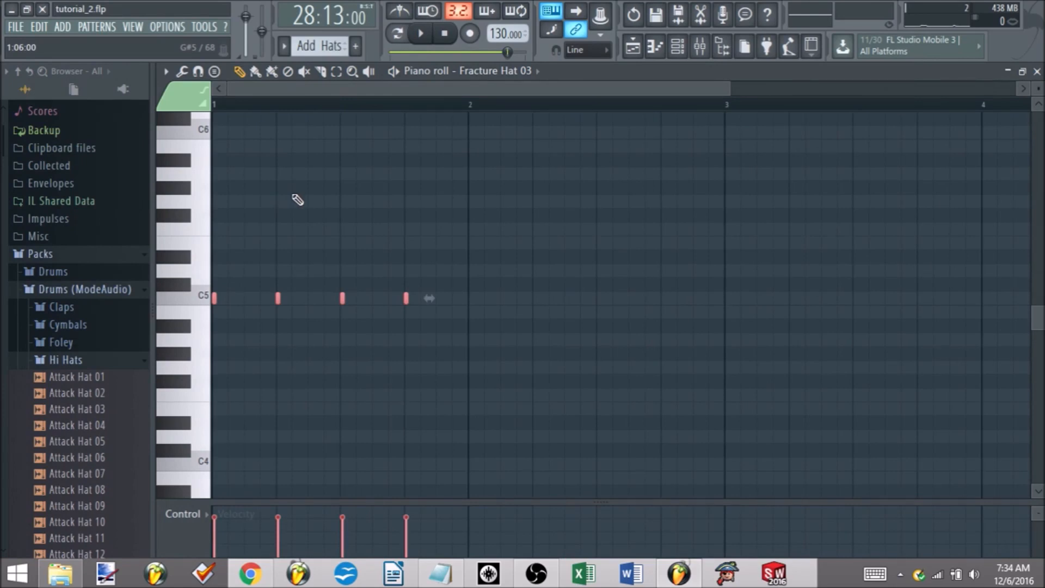
left_click(298, 199)
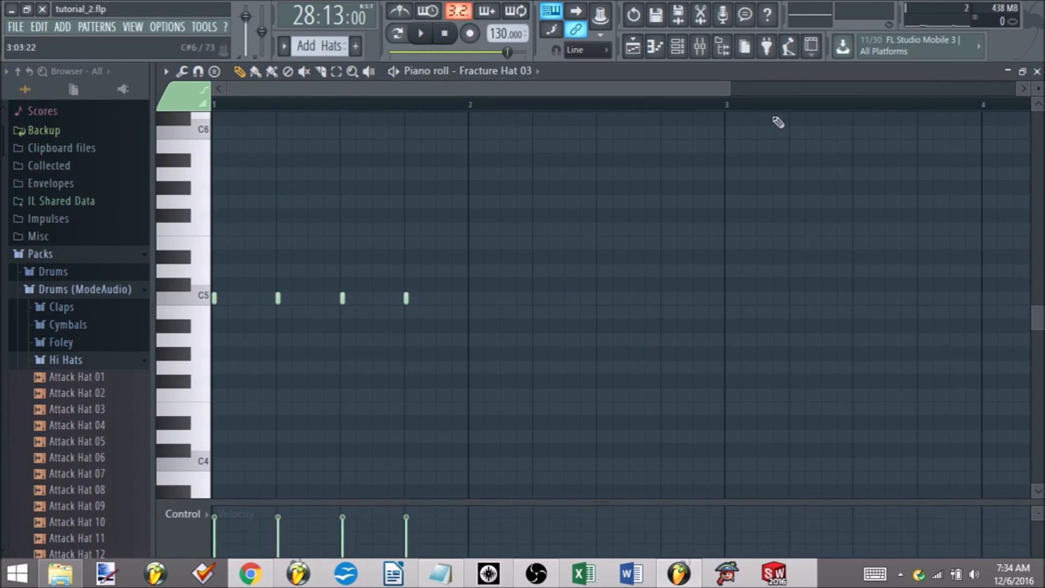
Close the piano roll and lower the Fracture Hat 03 volume to about 56% during playback.
key("space")
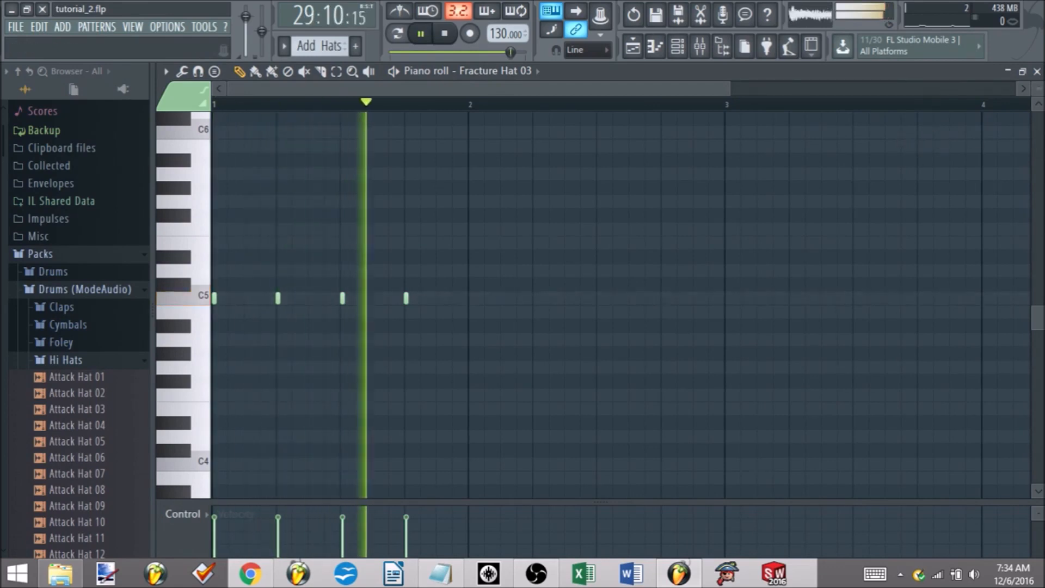
left_click(1037, 71)
left_click_drag(195, 157, 196, 171)
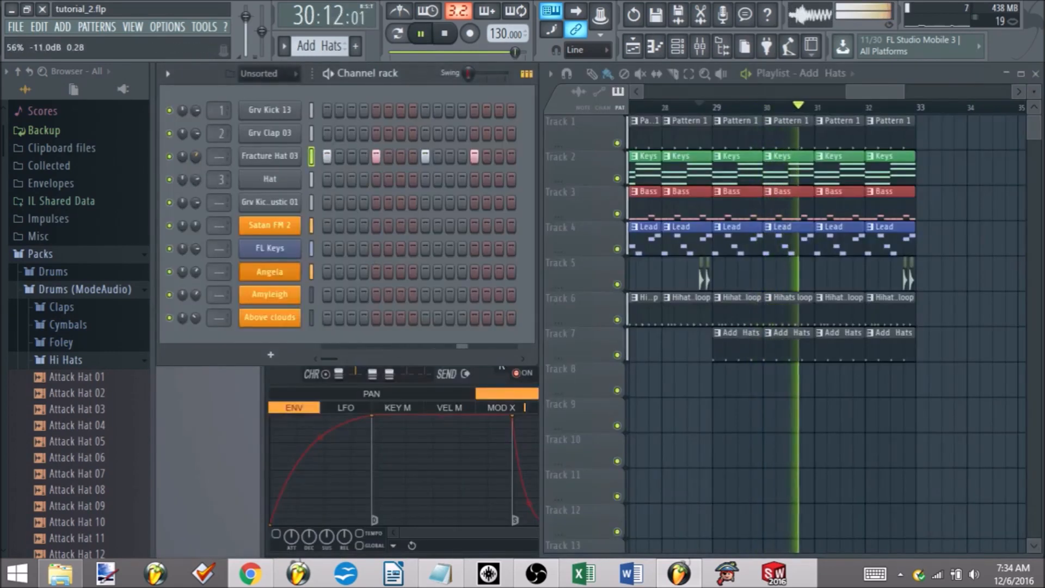
key("space")
Pan the Fracture Hat 03 channel to the left and play the section from the end of bar 28 to check it.
left_click_drag(182, 157, 183, 167)
key("space")
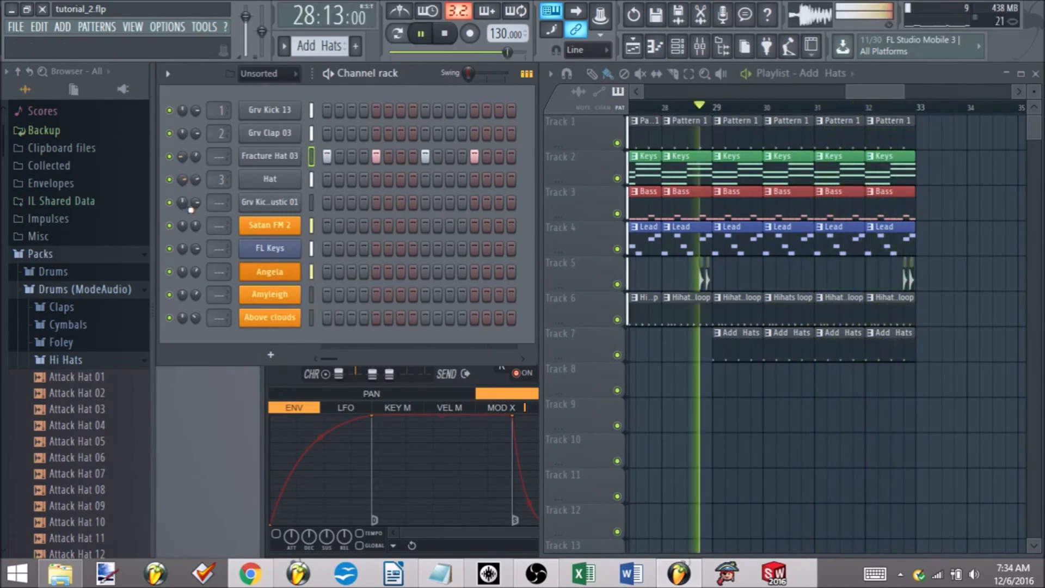
mouse_move(190, 210)
scroll(191, 210, "up", 2)
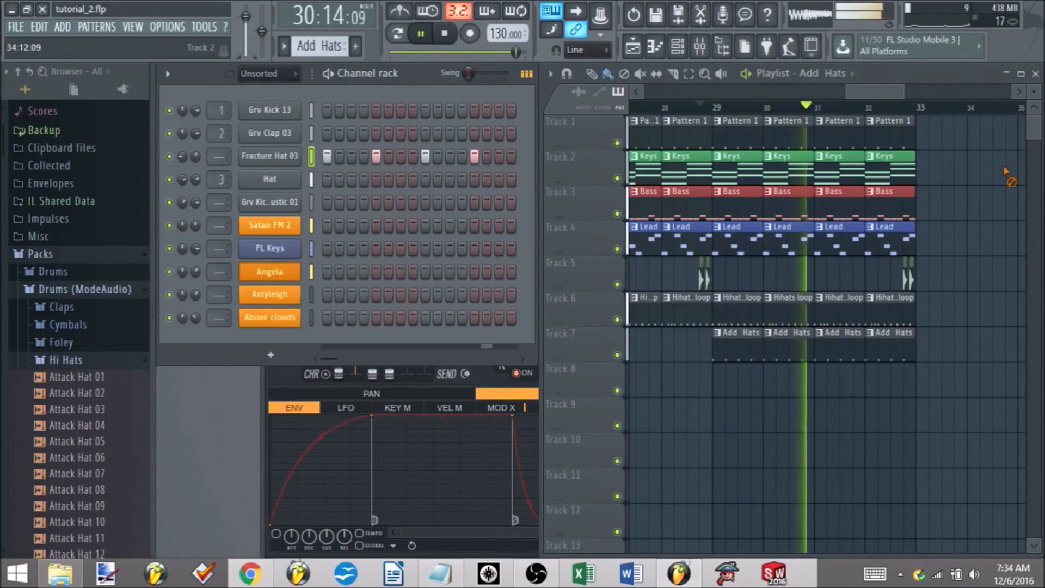
scroll(949, 191, "down", 5)
key("space")
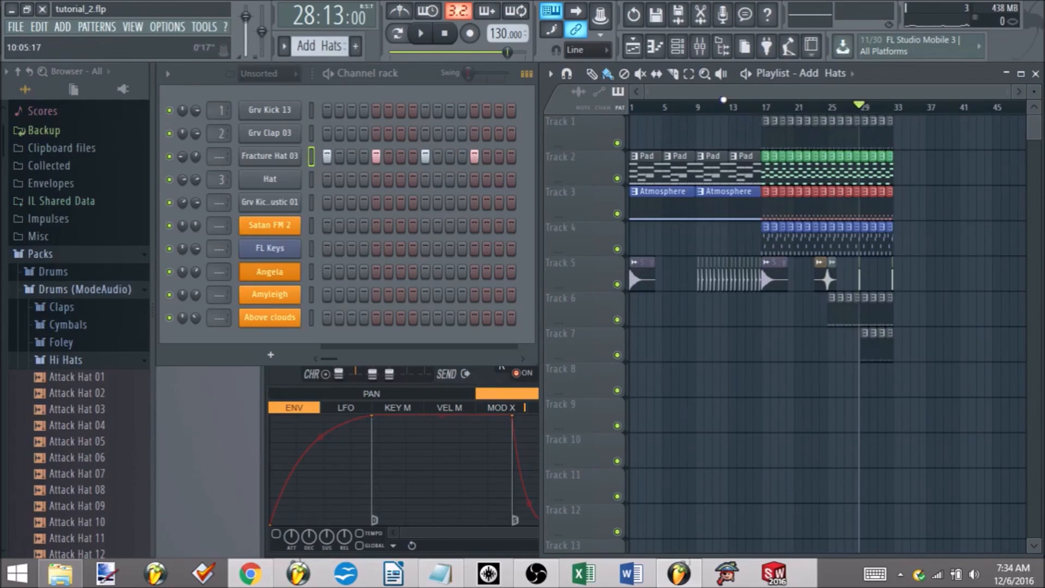
Play the intro from the start and place the MA IcePick RetroFuture FX sample from SFX on Track 6 at bar 9.
scroll(660, 262, "up", 5)
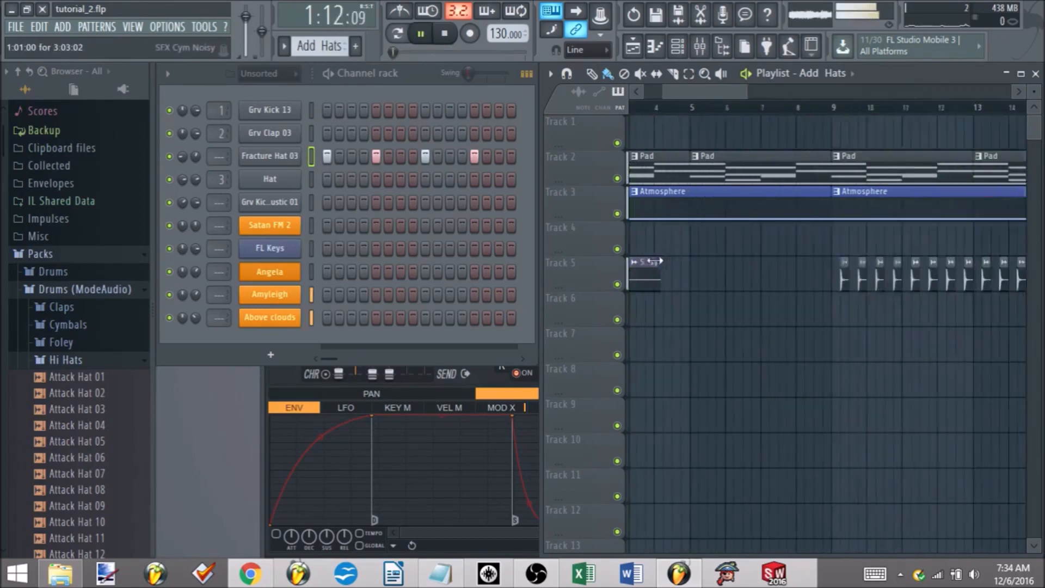
scroll(655, 260, "down", 3)
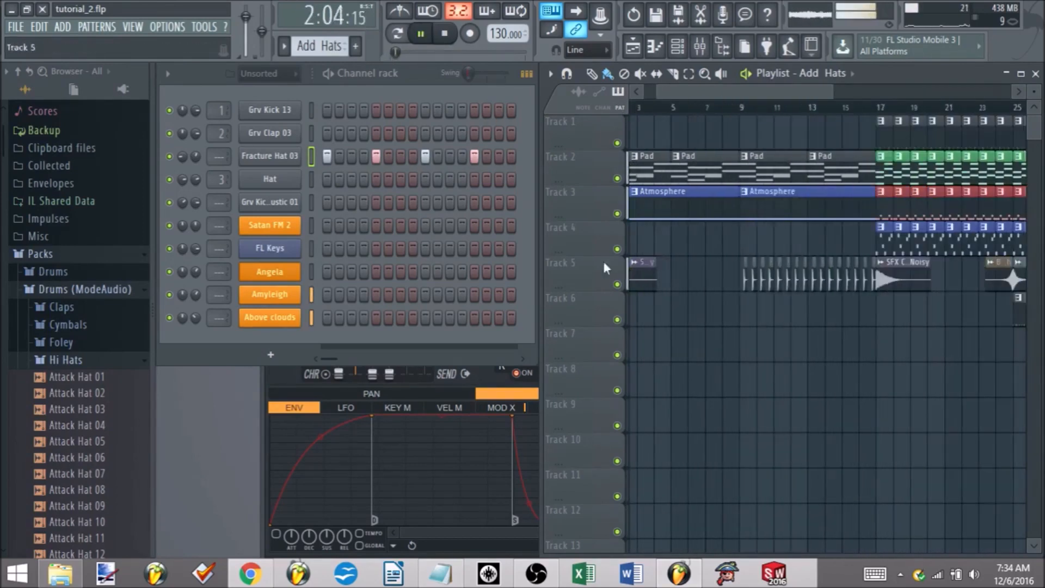
left_click(95, 360)
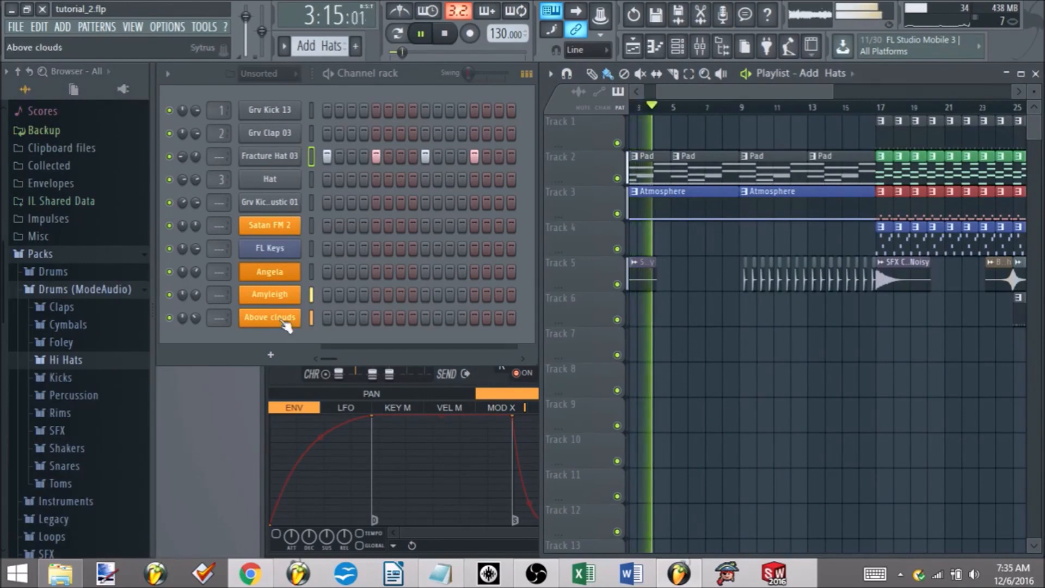
left_click(93, 432)
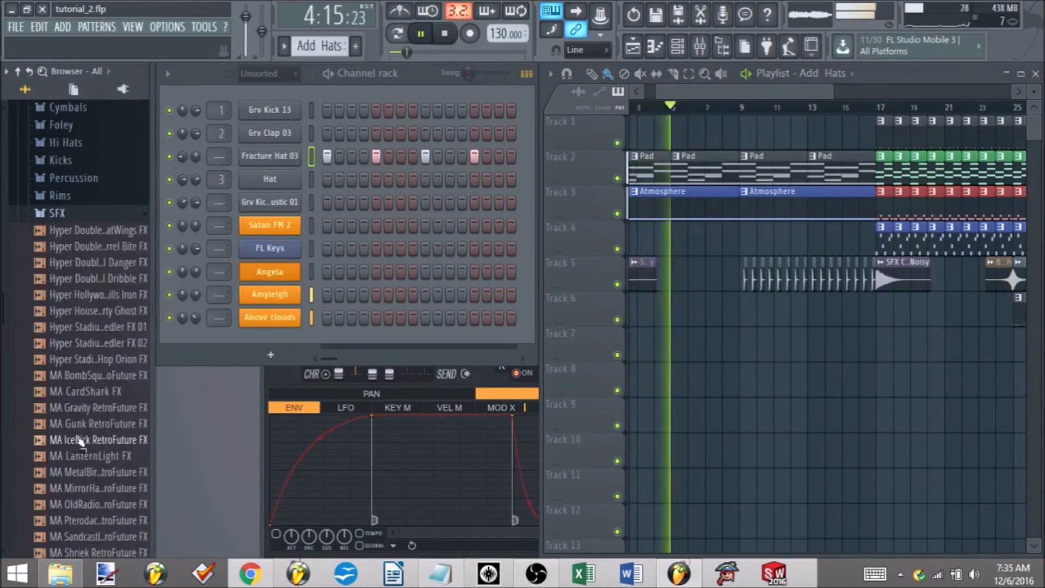
left_click(79, 441)
left_click_drag(79, 441, 741, 316)
Stop playback and place the MA LanternLight FX sample on Track 7 just before bar 9.
scroll(757, 369, "down", 5)
key("space")
left_click(105, 462)
left_click_drag(758, 346, 749, 350)
Shift the MA LanternLight FX clip slightly later within bar 8 and play the transition from the end of bar 8.
scroll(750, 350, "up", 5)
scroll(748, 350, "up", 3)
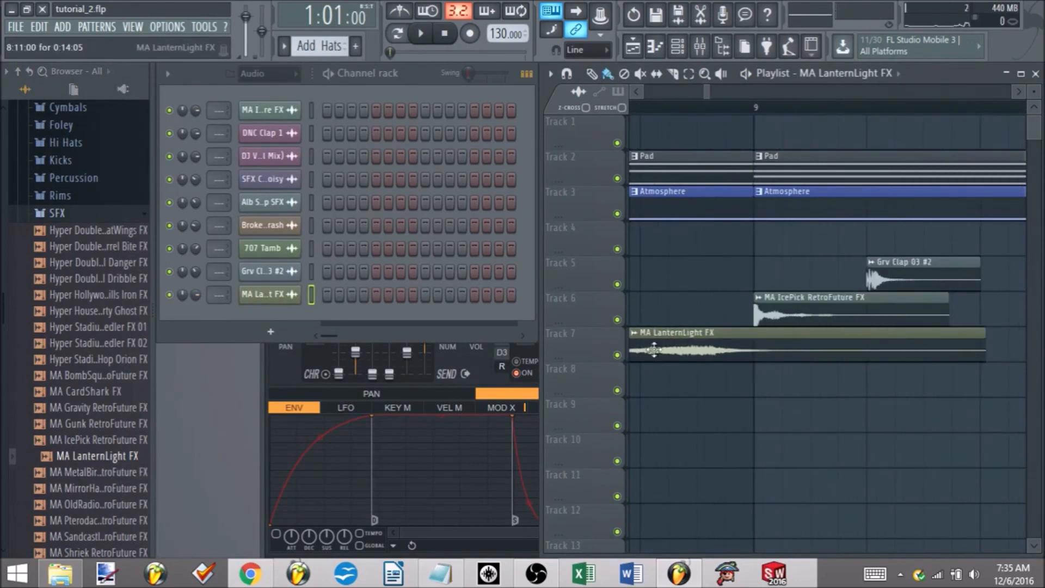
left_click_drag(654, 349, 724, 338)
scroll(749, 333, "down", 3)
left_click(720, 104)
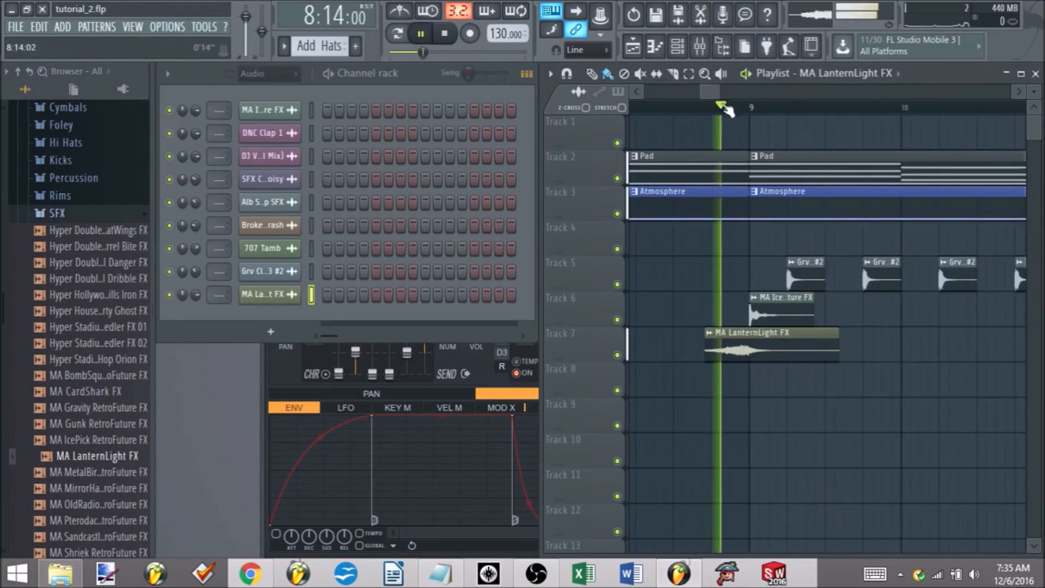
Adjust the MA LanternLight FX and Grv clap channel volumes while replaying the transition from the end of bar 8.
key("space")
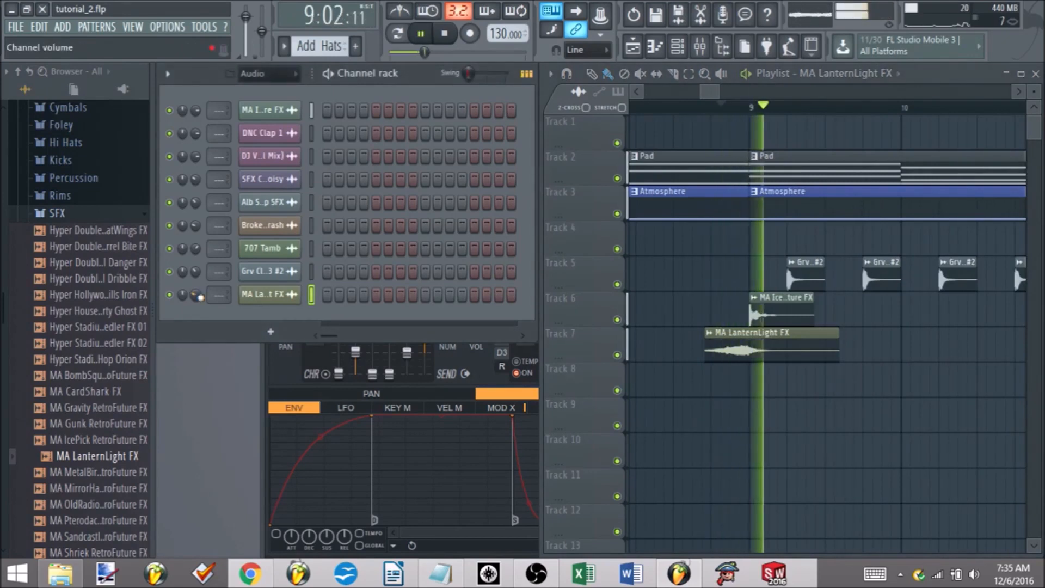
key("space")
key("space")
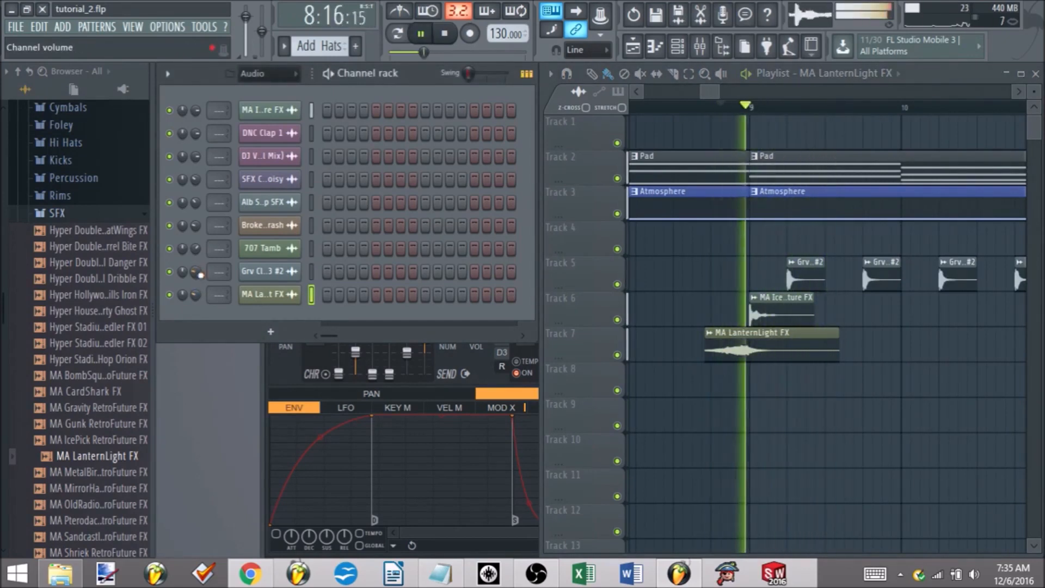
key("space")
key("space")
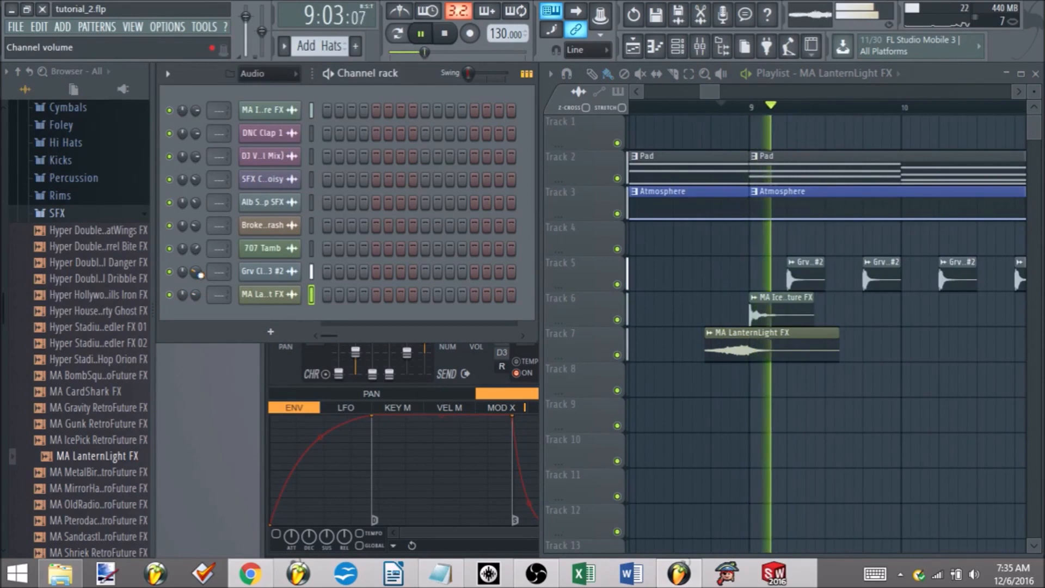
Stop playback and replace the MA IcePick RetroFuture FX clip on Track 6 with the Hyper RagsToRiches Cymbal sample at bar 9.
key("space")
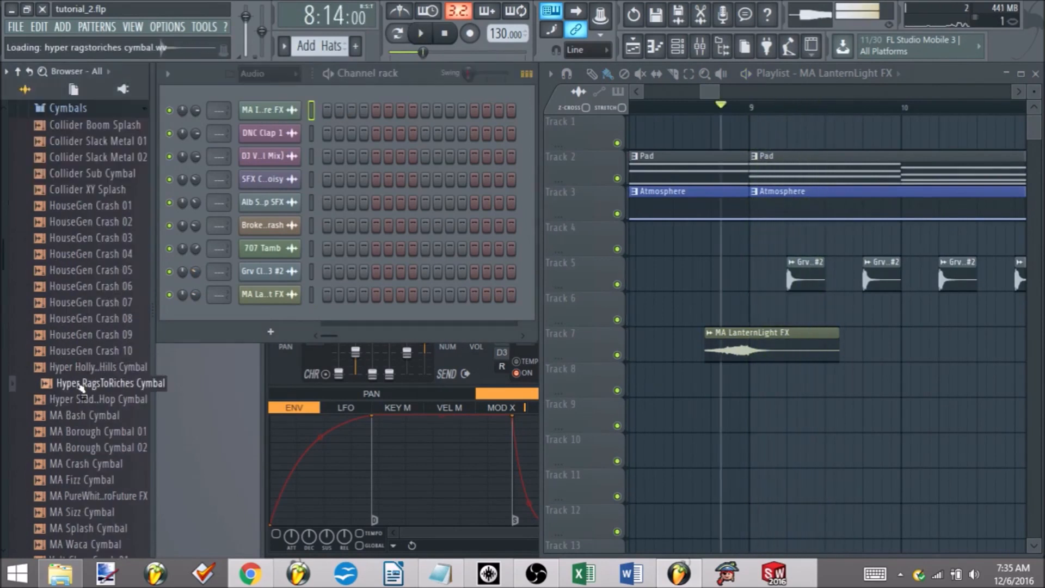
scroll(79, 432, "down", 5)
left_click_drag(721, 345, 745, 312)
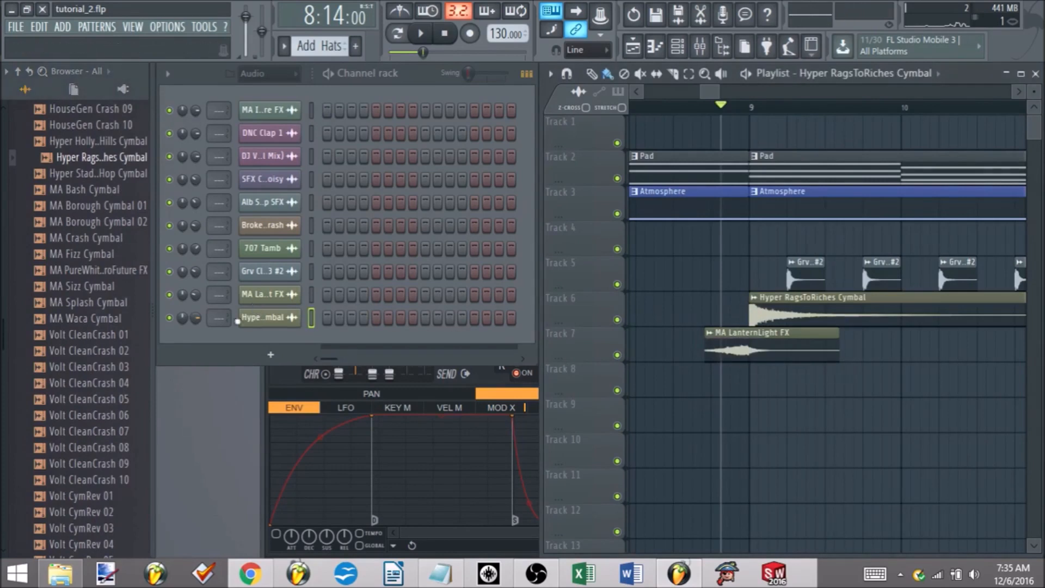
Adjust the Hyper RagsToRiches Cymbal channel volume while playing from the end of bar 8, and collapse the Drums (ModeAudio) folder.
key("space")
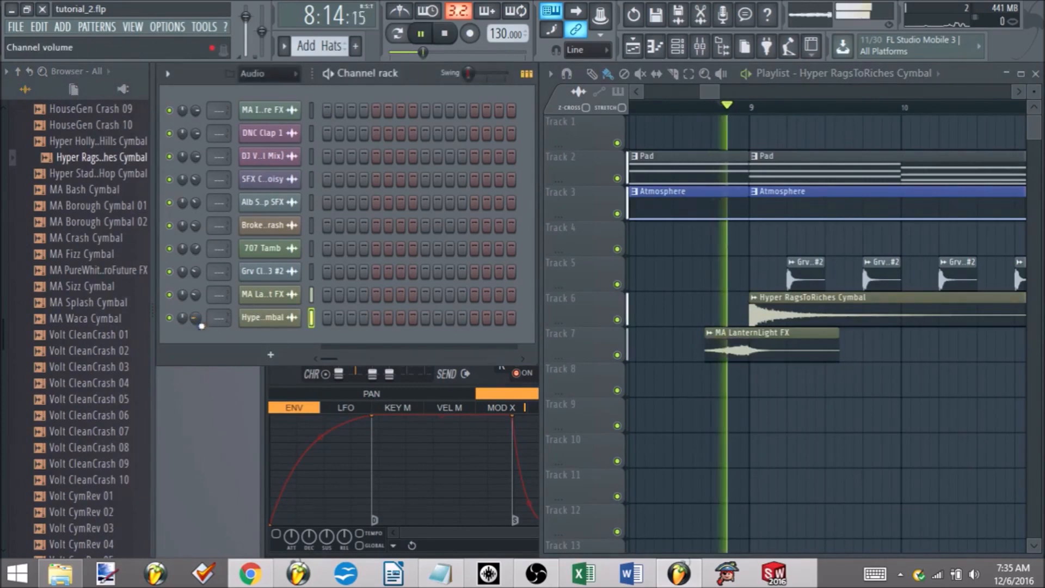
scroll(901, 394, "down", 6)
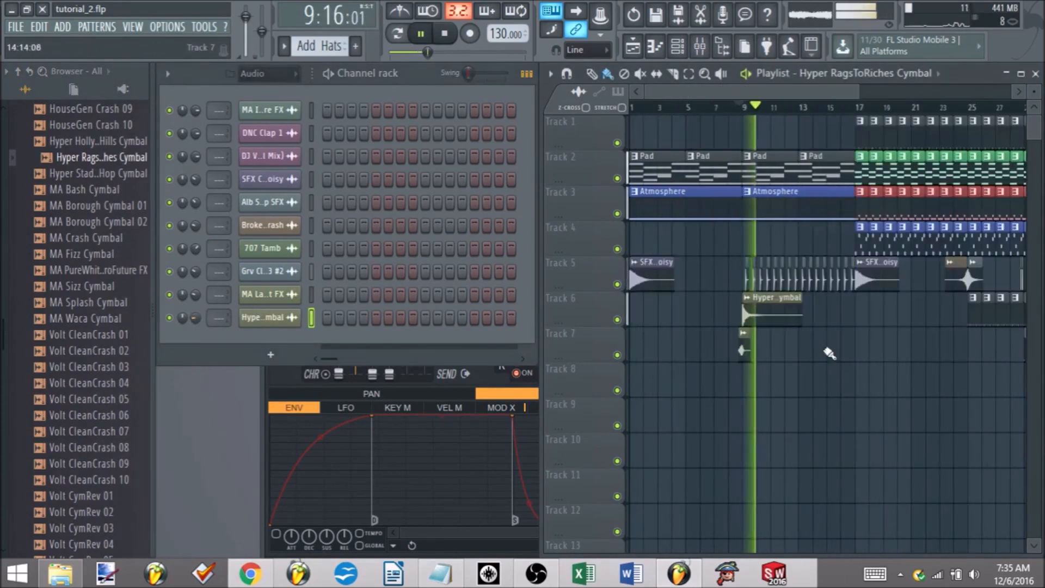
left_click_drag(3, 333, 2, 197)
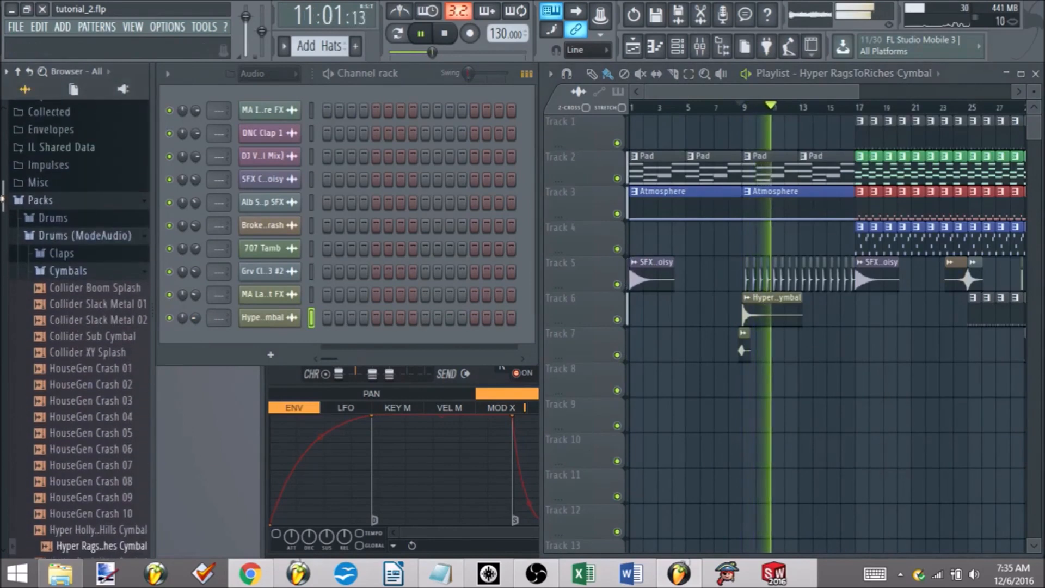
key("space")
left_click(83, 245)
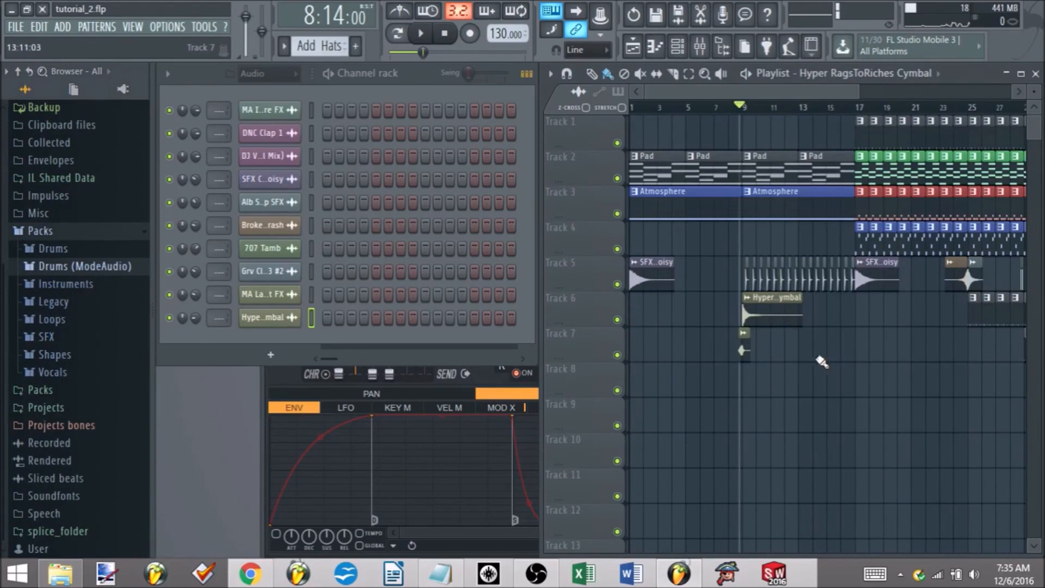
scroll(790, 357, "down", 2)
scroll(774, 358, "down", 1)
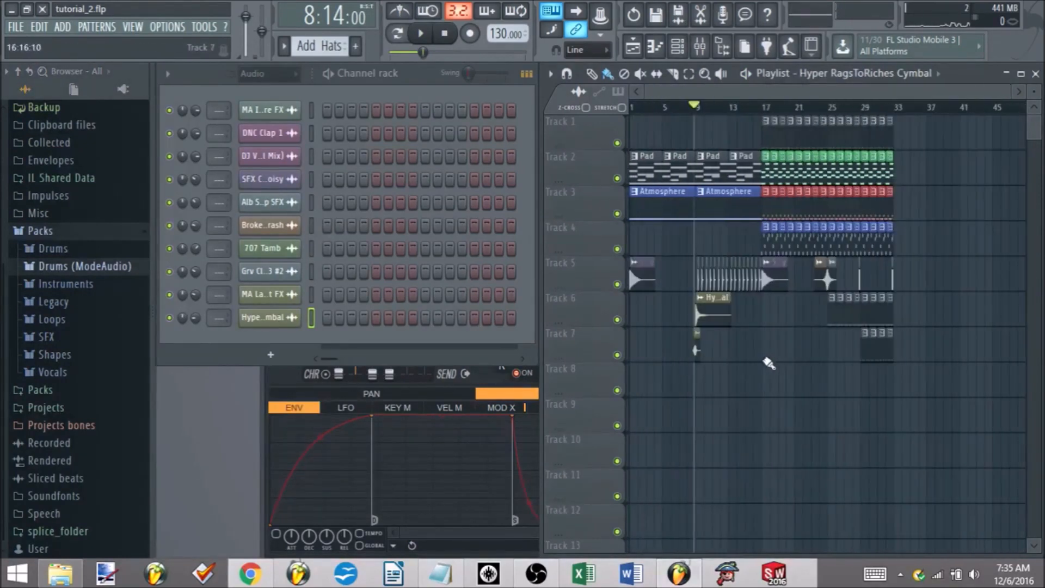